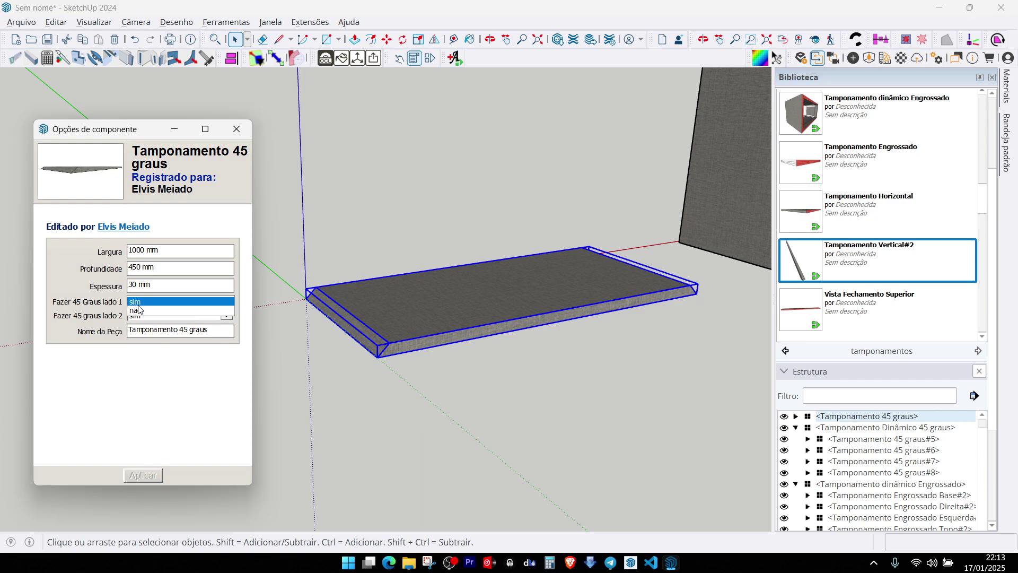
Step: Set both 45-degree side options of the "Tamponamento 45 graus" panel to "nao", applying each change
left_click(136, 310)
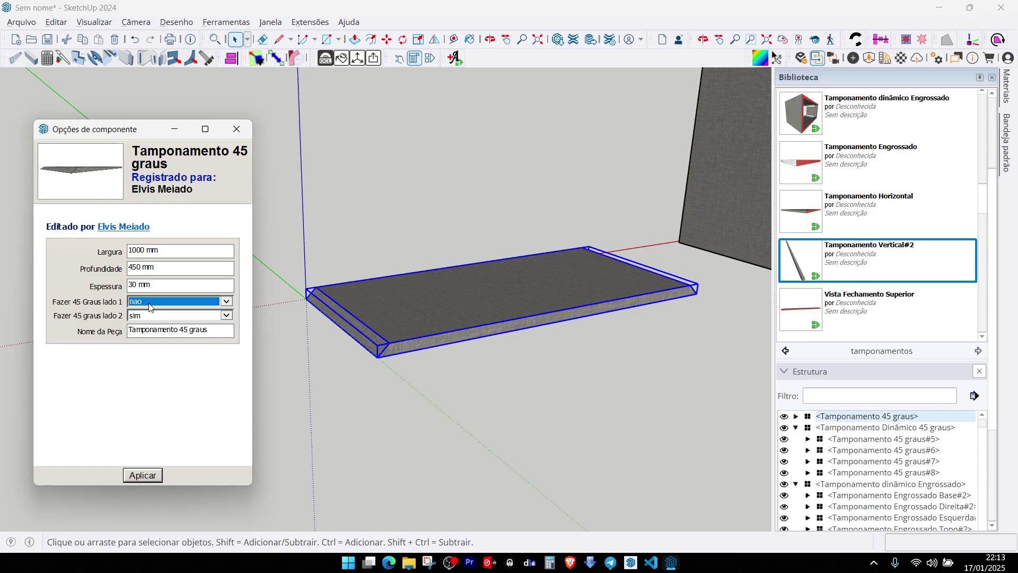
left_click(143, 476)
scroll(374, 361, "up", 4)
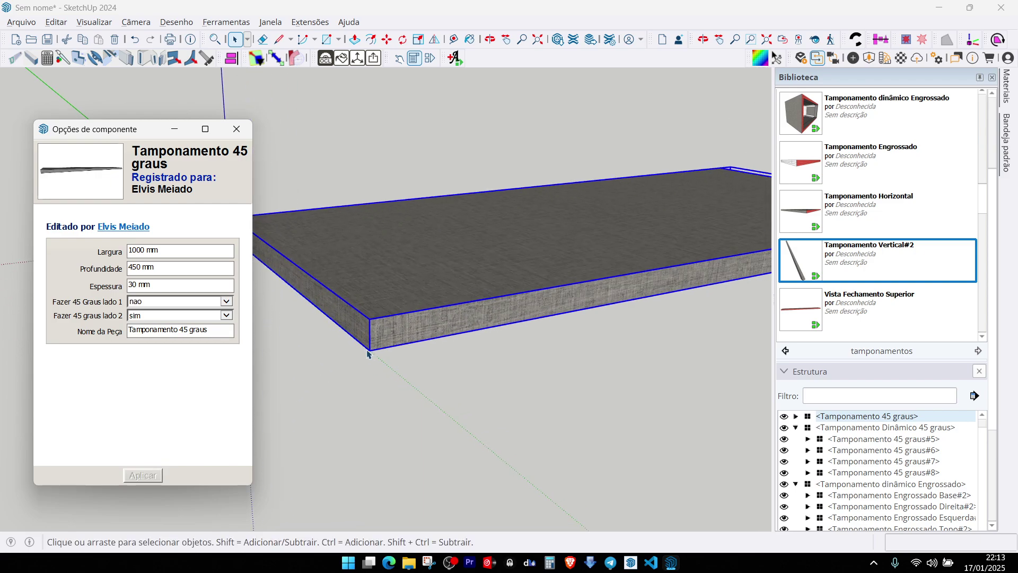
scroll(368, 354, "down", 4)
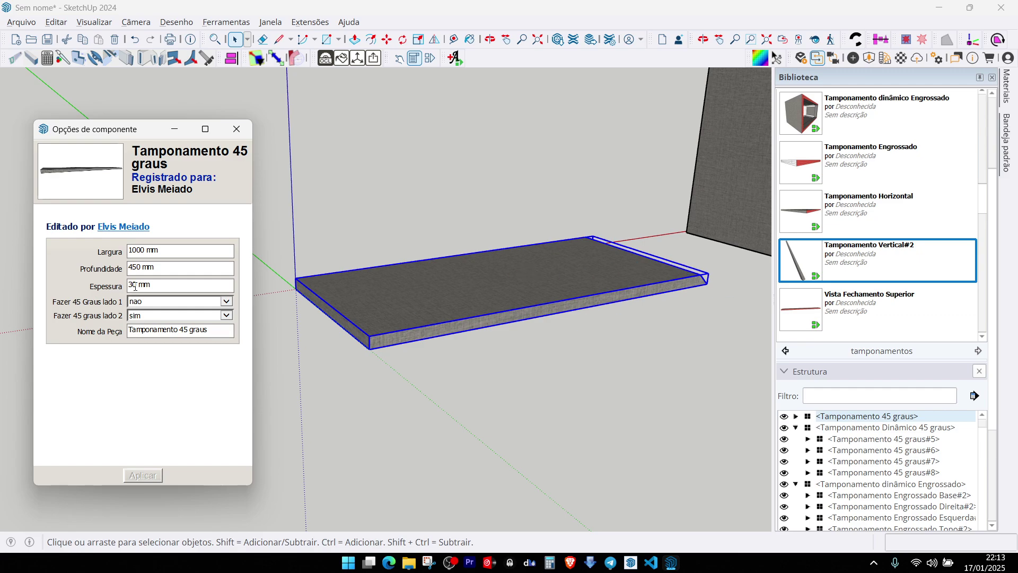
left_click(149, 317)
left_click(141, 324)
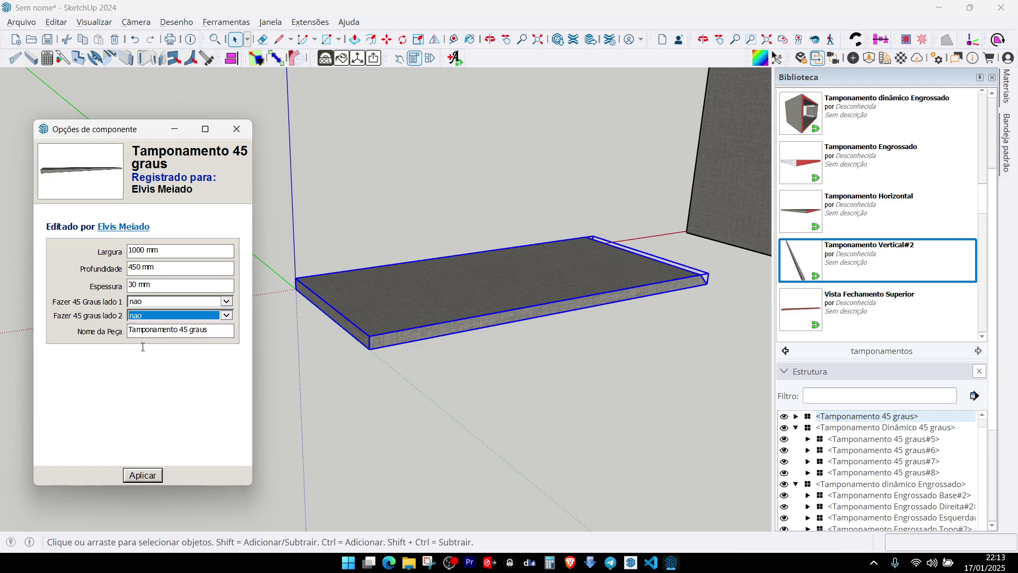
left_click(137, 476)
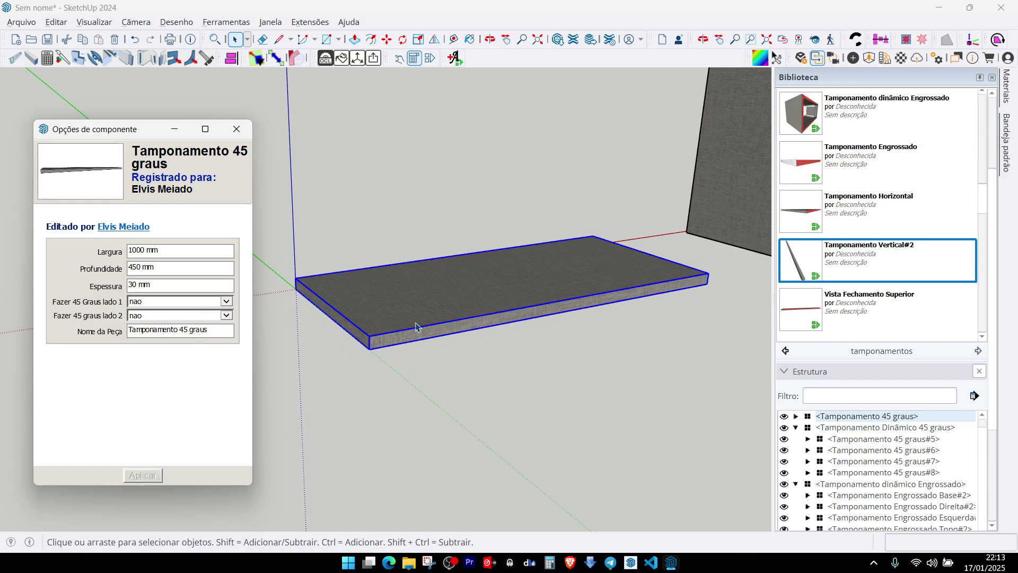
Step: Set the 45-degree options for side 1 and side 2 of the panel back to "sim"
left_click(165, 318)
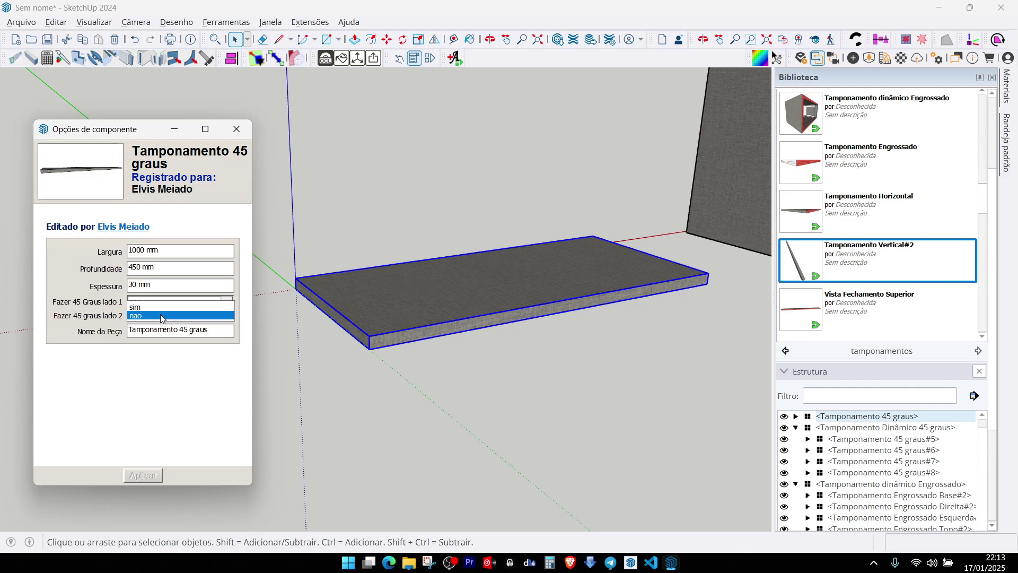
left_click(160, 307)
left_click(148, 305)
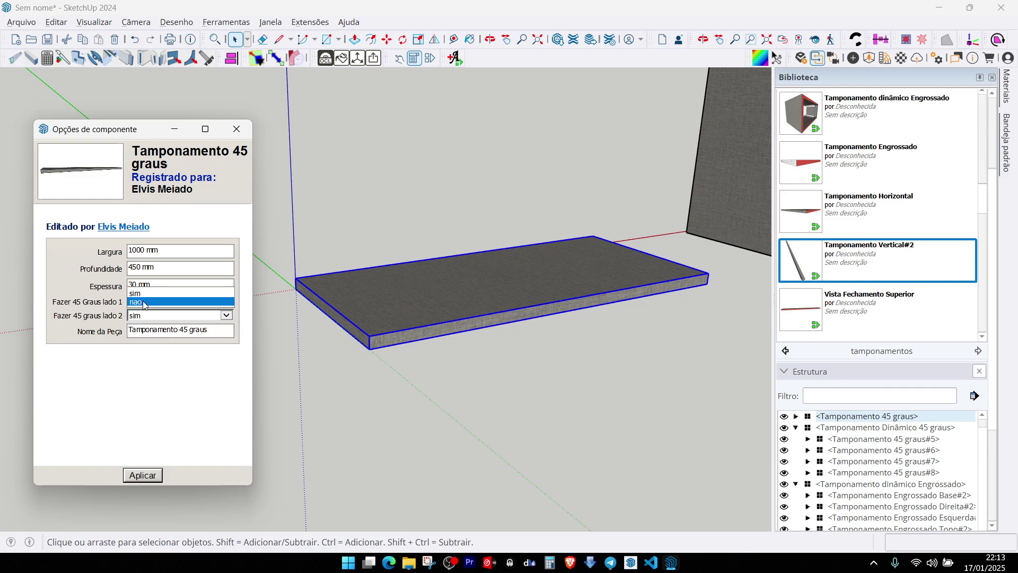
left_click(140, 295)
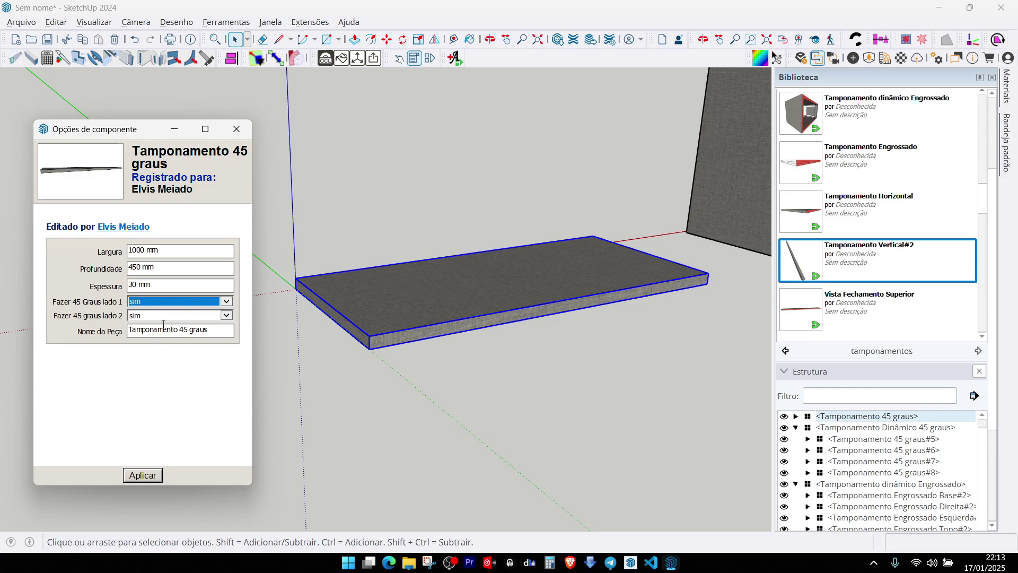
Step: Set the panel's thickness (Espessura) to 50 mm, apply it and inspect the mitred end
left_click(152, 288)
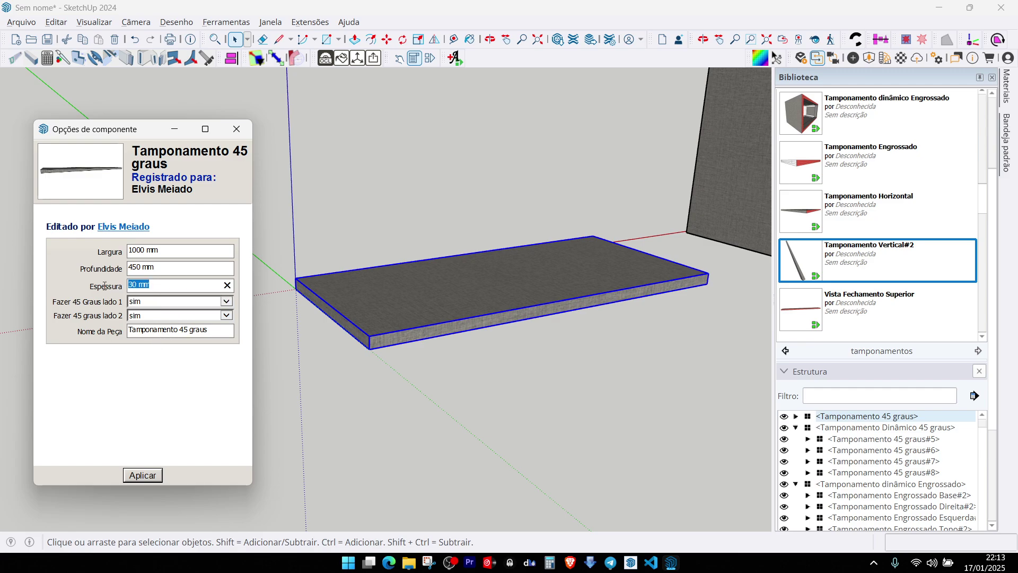
type("50")
left_click(143, 475)
middle_click_drag(452, 459, 484, 287)
scroll(485, 287, "up", 5)
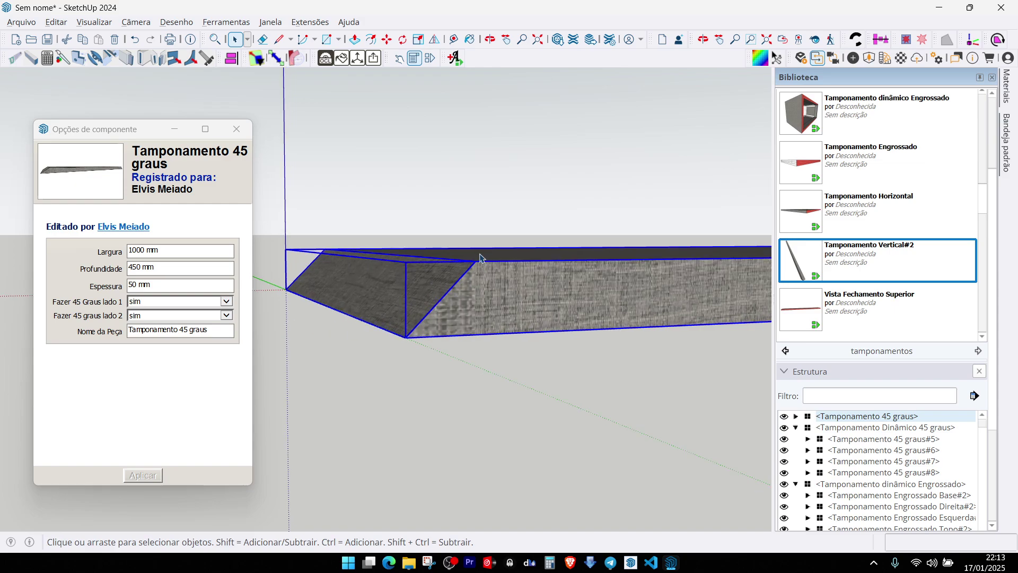
middle_click_drag(398, 345, 419, 323)
scroll(415, 332, "down", 3)
middle_click_drag(374, 369, 419, 337)
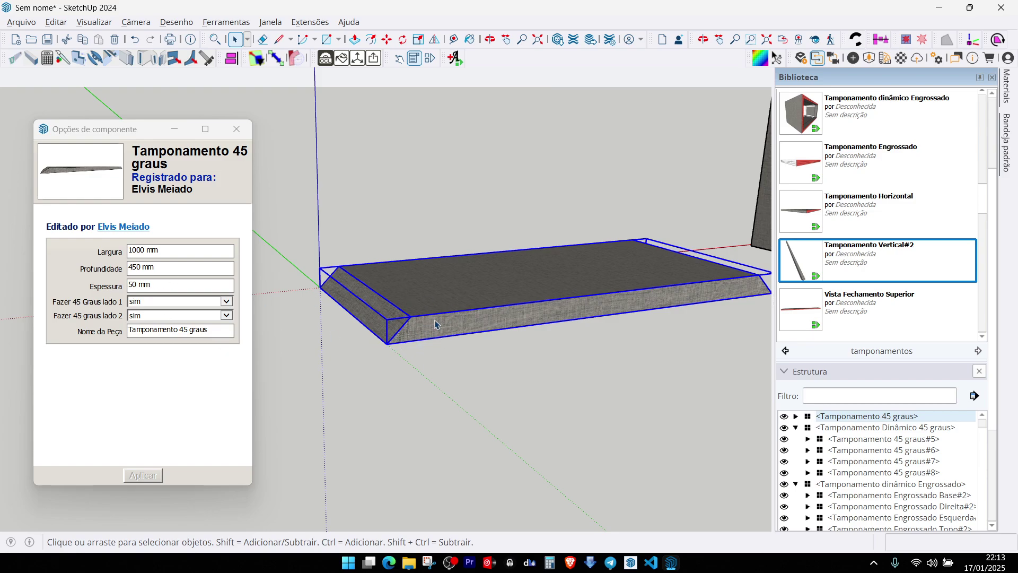
Step: Open the panel component to inspect its centre board and mitred end piece, and leave the component
middle_click_drag(399, 337, 457, 312)
double_click(462, 298)
left_click(457, 300)
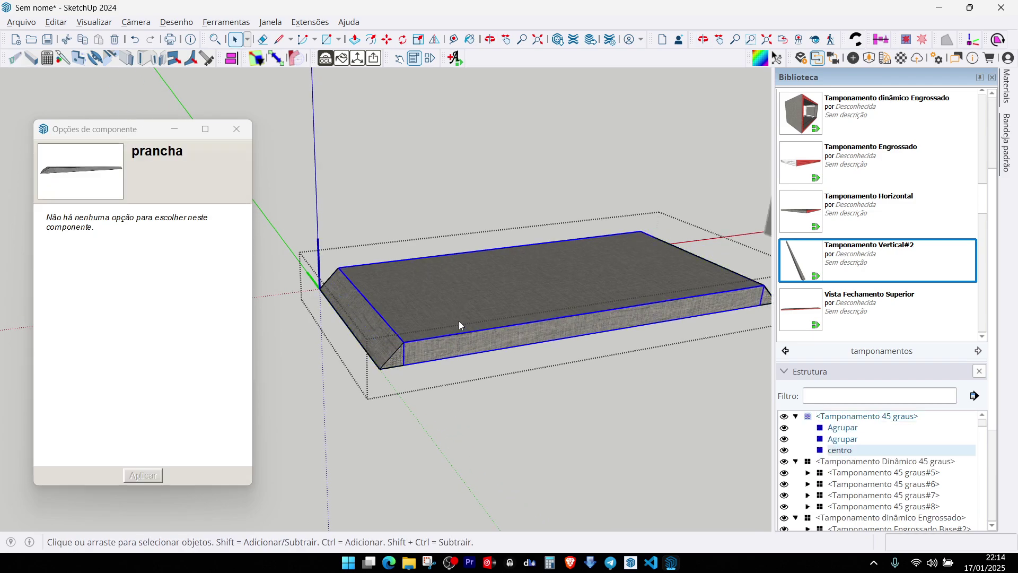
left_click(388, 343)
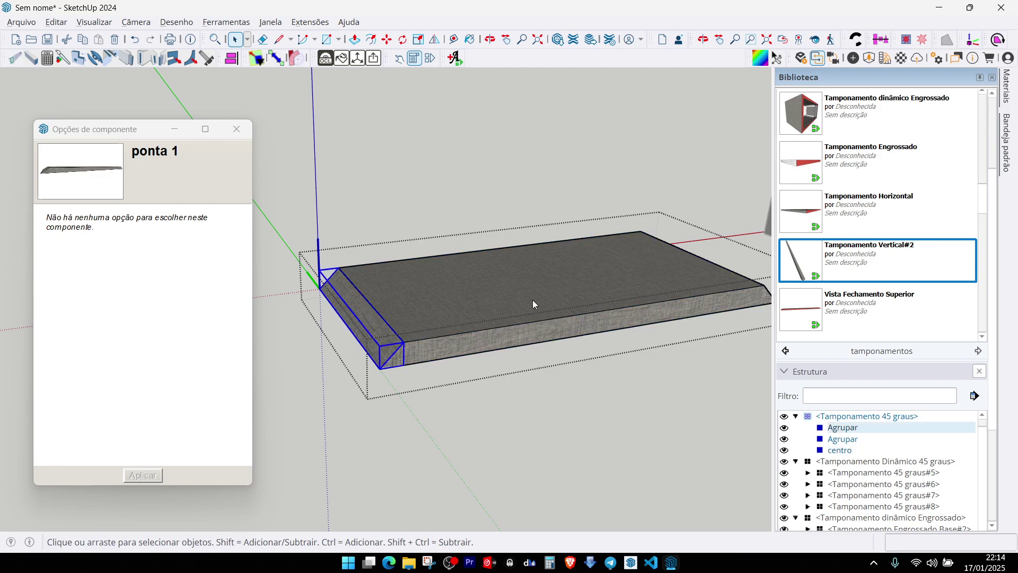
mouse_move(533, 300)
middle_mouse_down()
mouse_move(709, 306)
mouse_move(654, 305)
mouse_move(555, 331)
mouse_move(523, 302)
middle_mouse_up()
left_click(653, 304)
left_click(660, 399)
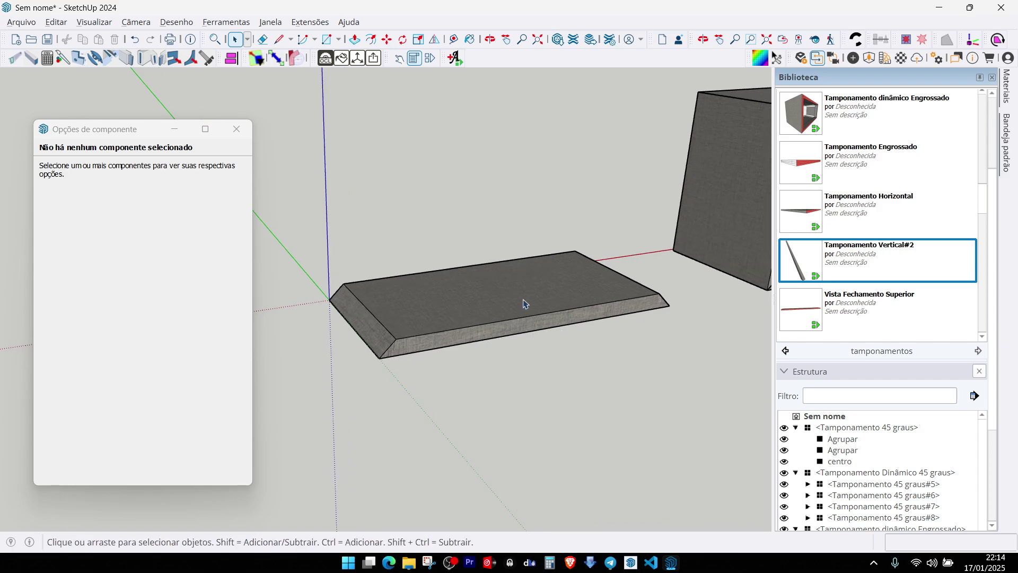
Step: Set the thickness of the "Tamponamento 45 graus" panel to 18 mm and apply it
left_click(470, 303)
left_click(102, 282)
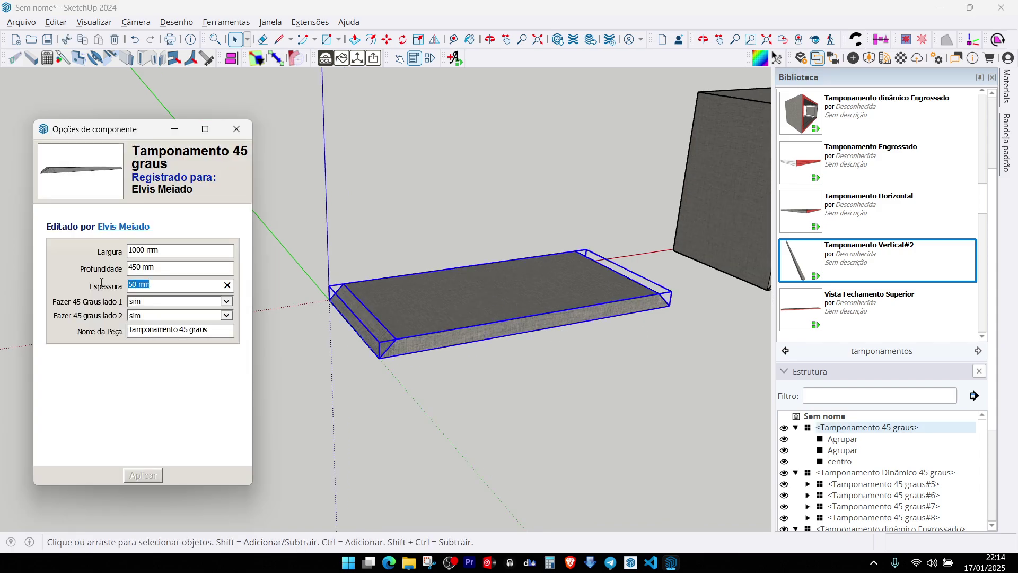
type("18")
left_click(147, 475)
middle_click_drag(332, 398, 481, 273)
scroll(721, 260, "up", 5)
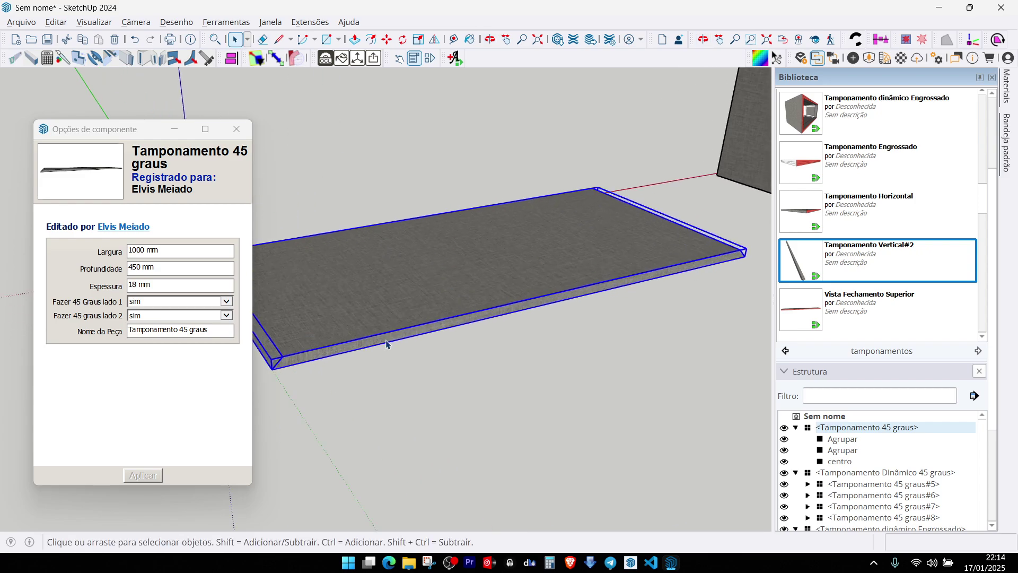
scroll(386, 343, "down", 1)
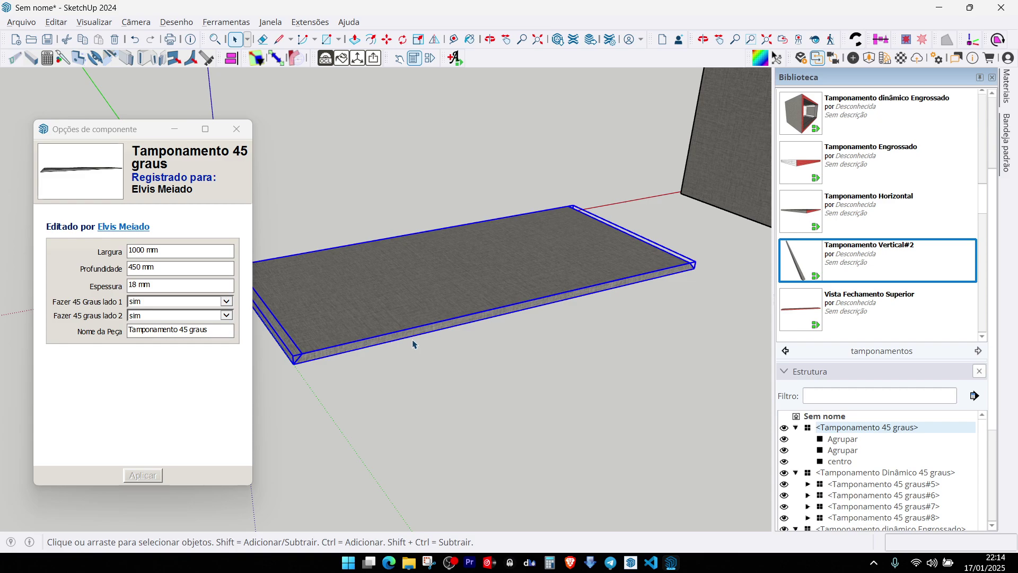
Step: Select the "Tamponamento Dinâmico 45 Graus" box and set its thickness to 18 mm
scroll(424, 345, "down", 3)
scroll(561, 253, "up", 5)
left_click(561, 253)
middle_click_drag(561, 253, 581, 212)
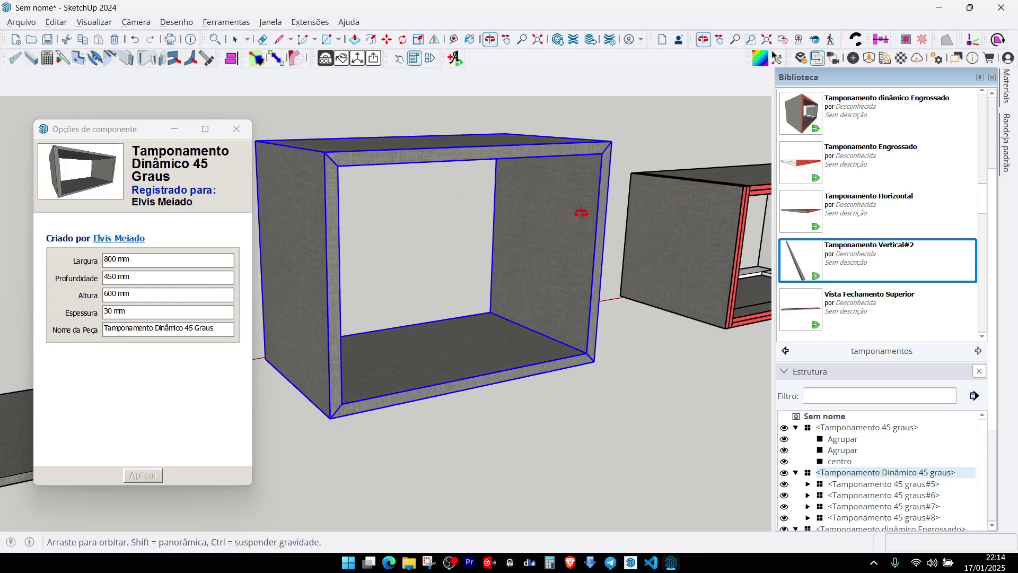
scroll(581, 212, "down", 2)
scroll(662, 313, "up", 4)
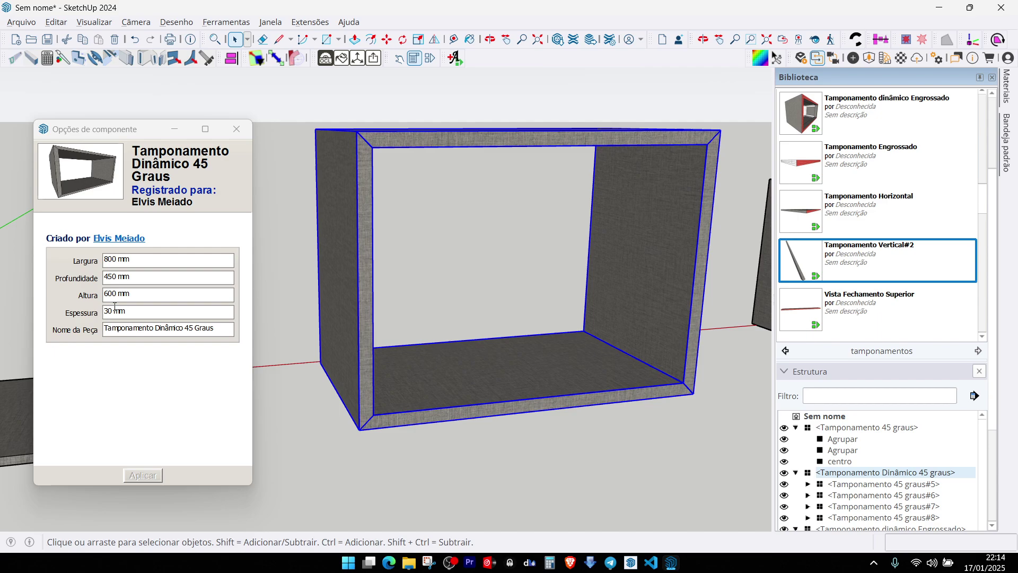
left_click(115, 307)
type("18")
key("Return")
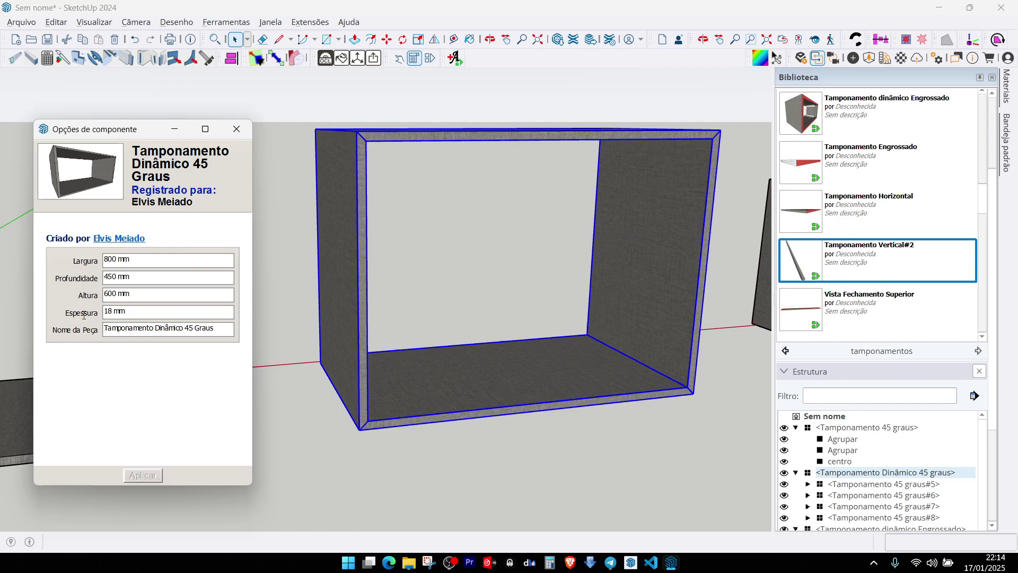
Step: Examine the mitred corner joints of the "Tamponamento Dinâmico 45 Graus" box from close up and from the front
middle_click_drag(696, 373, 457, 256)
scroll(550, 222, "up", 6)
scroll(550, 223, "down", 10)
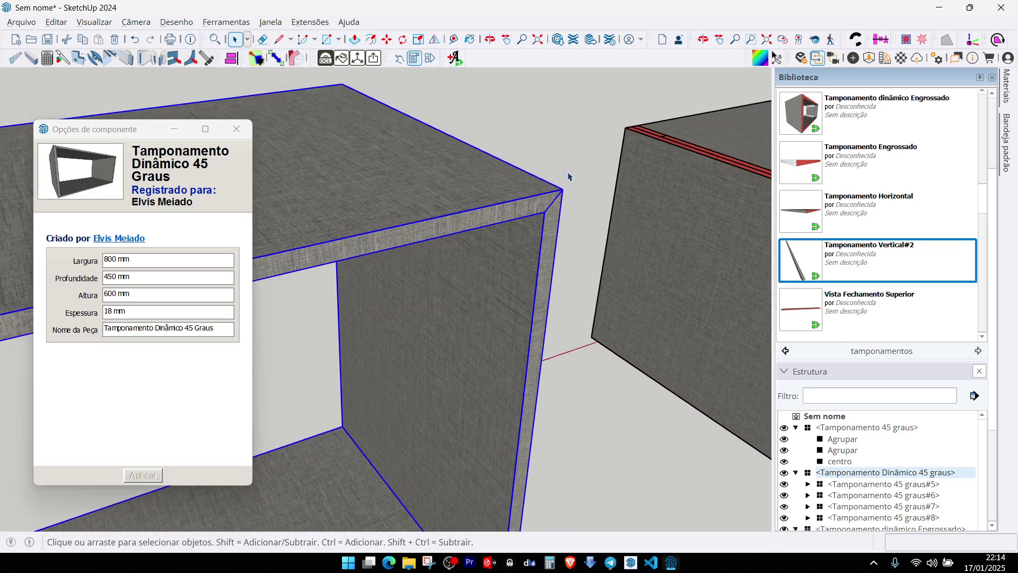
middle_click_drag(530, 283, 514, 285)
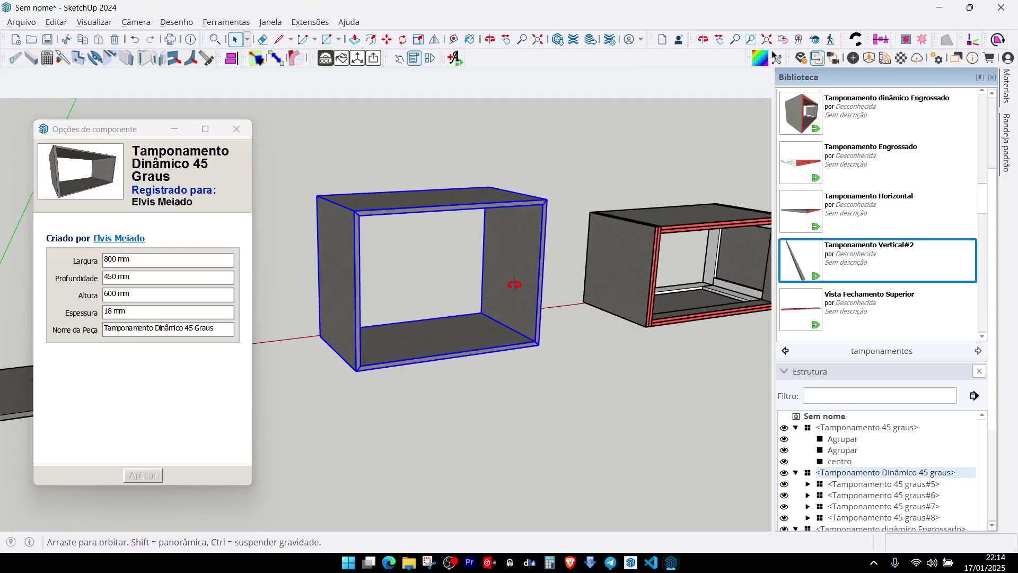
scroll(493, 318, "up", 2)
middle_click_drag(397, 292, 429, 324)
key("m")
key("space")
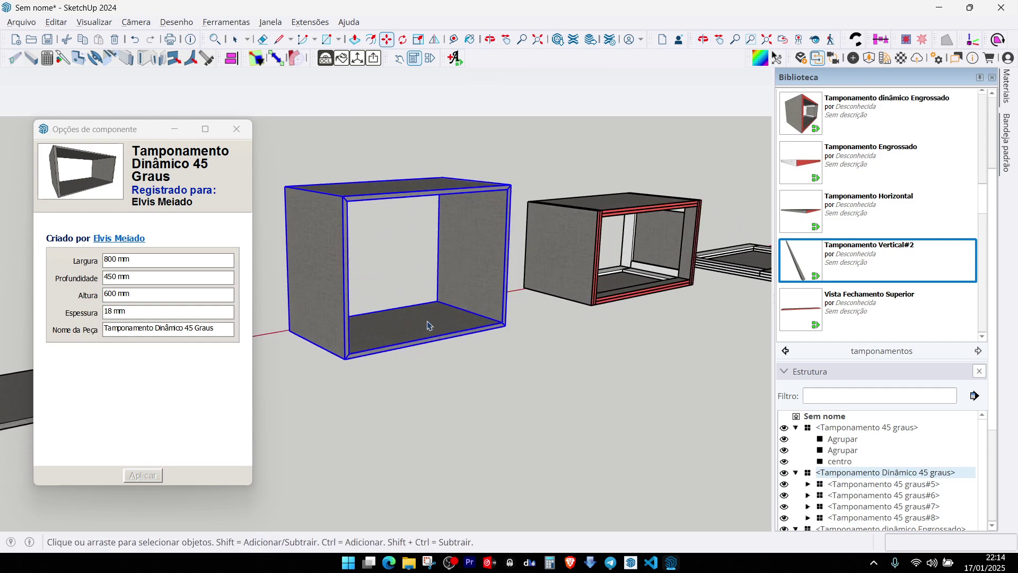
Step: Turn the "Tamponamento Dinâmico 45 Graus" box into a flat frame with 60 mm thickness and 6 mm depth
left_click_drag(153, 313, 74, 313)
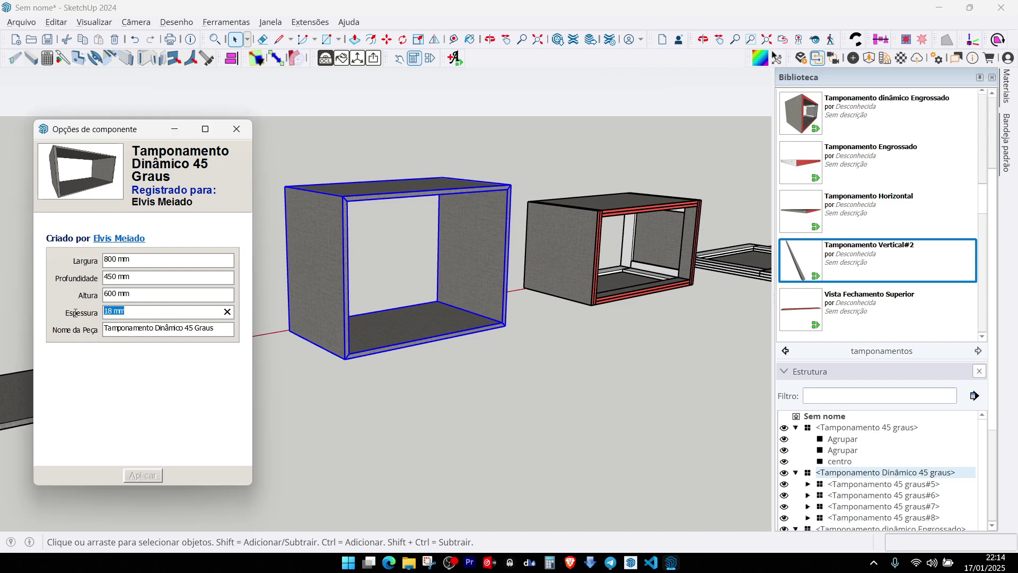
type("60")
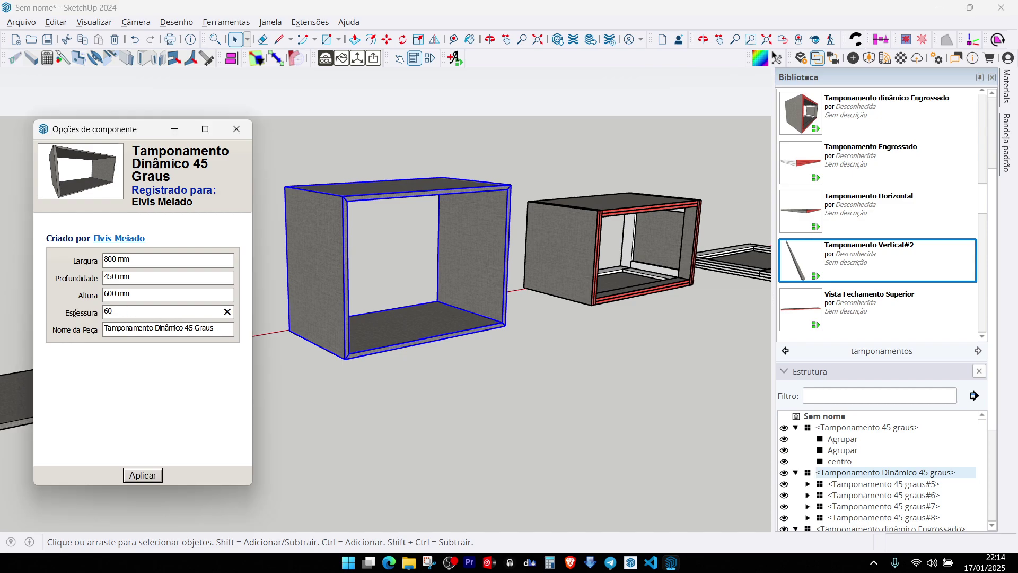
left_click_drag(130, 283, 79, 283)
type("6")
left_click(143, 475)
scroll(336, 240, "up", 5)
scroll(610, 196, "down", 5)
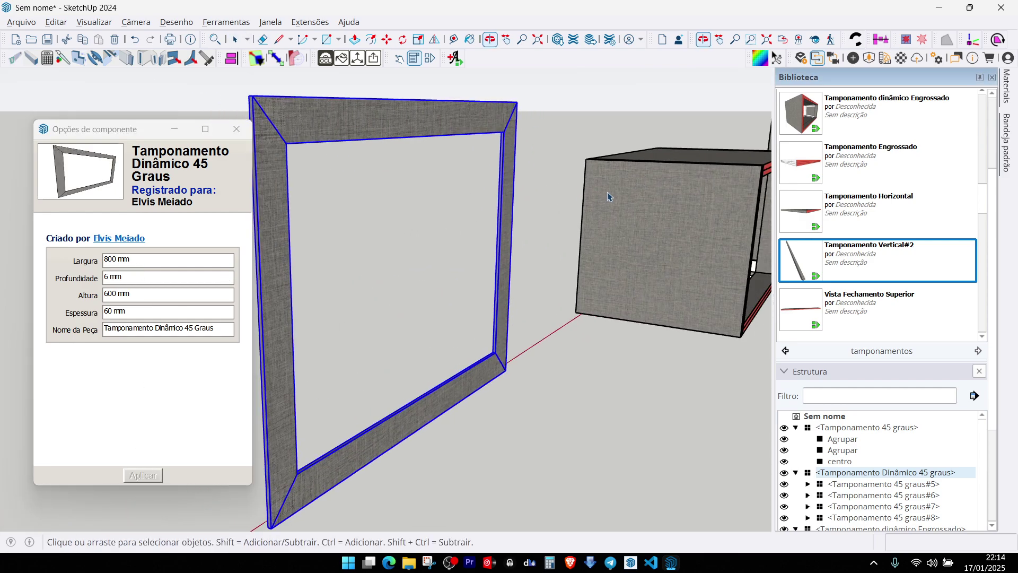
middle_click_drag(609, 196, 347, 233)
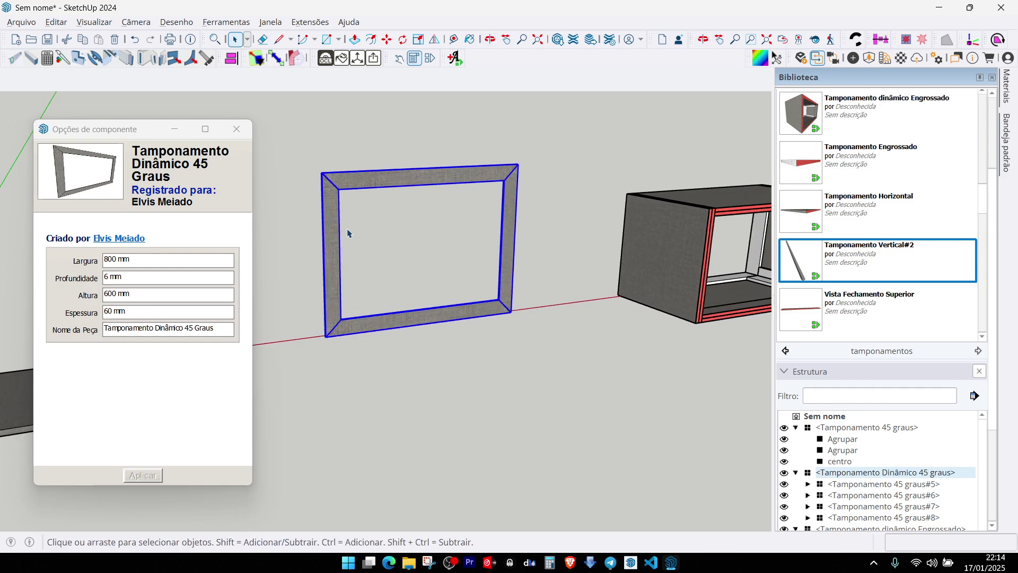
scroll(347, 232, "up", 3)
scroll(479, 318, "down", 3)
Step: Scale the mitred frame down to about 456 mm wide and 348 mm high
middle_click_drag(479, 319, 481, 312)
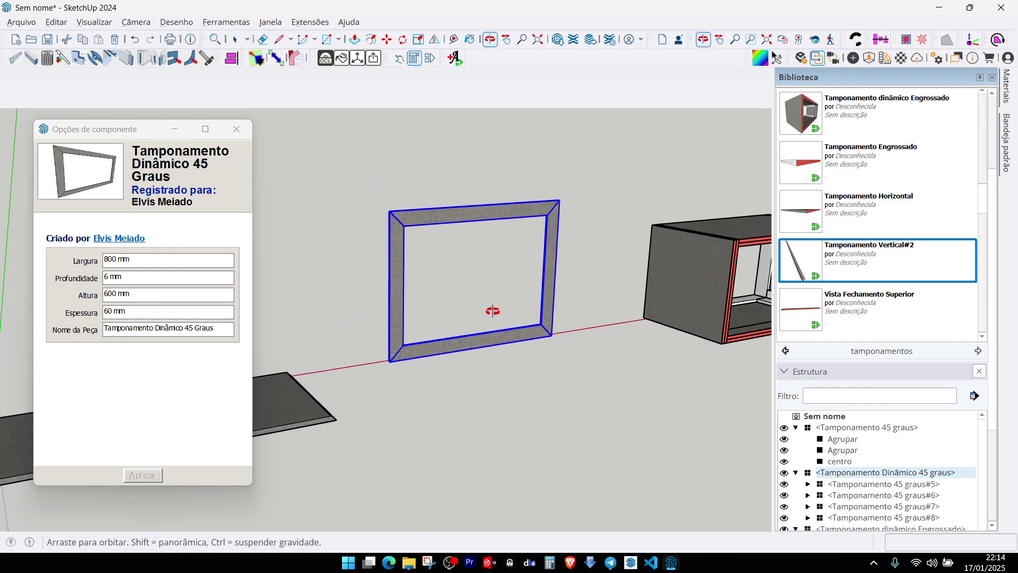
key("s")
left_click_drag(555, 270, 489, 277)
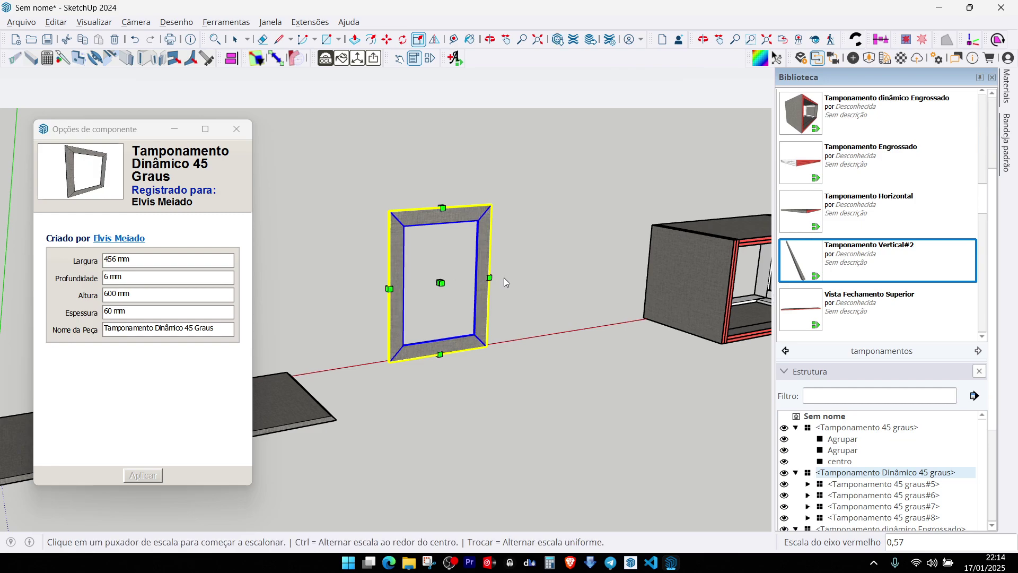
left_click_drag(443, 207, 462, 275)
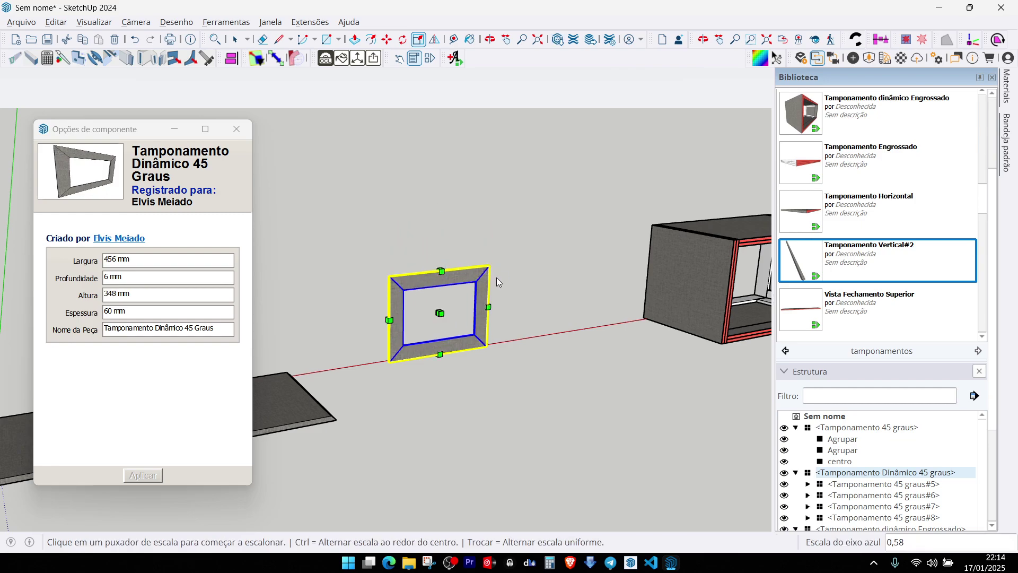
Step: Rescale the frame from its lower edge and far side to about 780 mm wide and 386 mm high
scroll(450, 364, "up", 2)
scroll(450, 364, "up", 1)
left_click_drag(428, 366, 429, 279)
left_click_drag(537, 209, 683, 199)
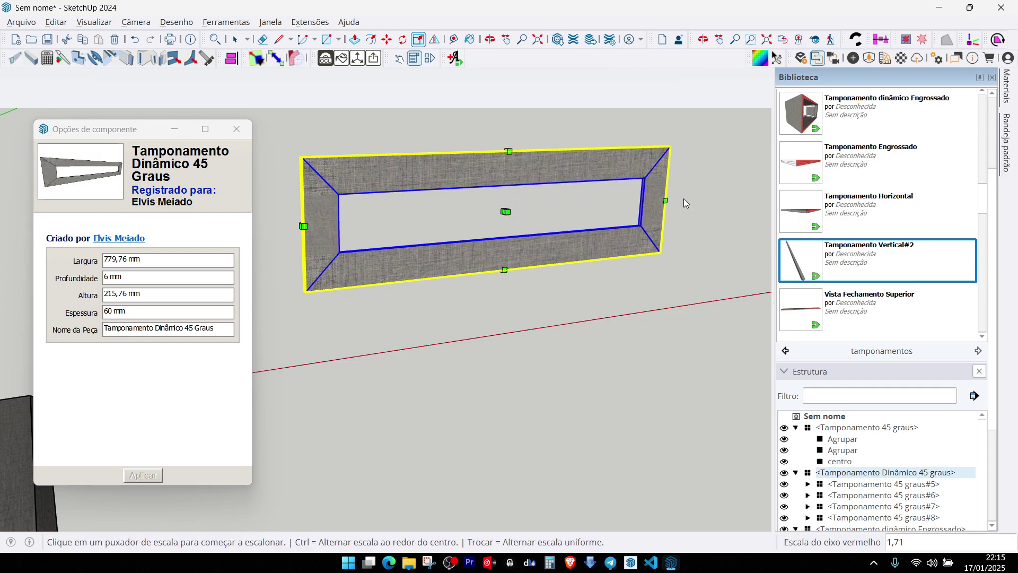
scroll(565, 240, "down", 2)
left_click_drag(516, 261, 514, 329)
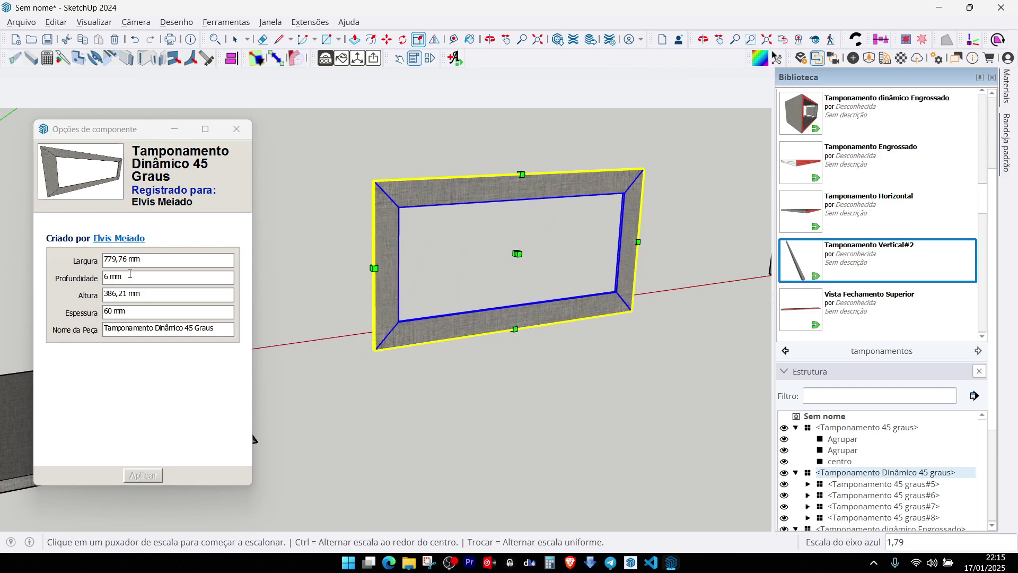
Step: Set the mitred frame's width (Largura) to 800 mm and its height (Altura) to 350 mm
left_click_drag(143, 253, 71, 268)
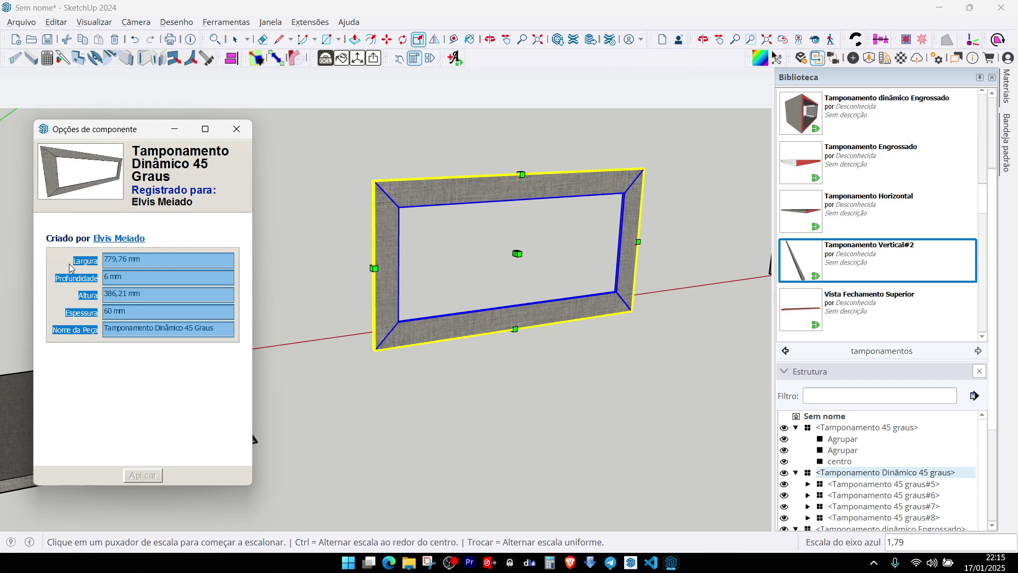
left_click(147, 260)
left_click(70, 263)
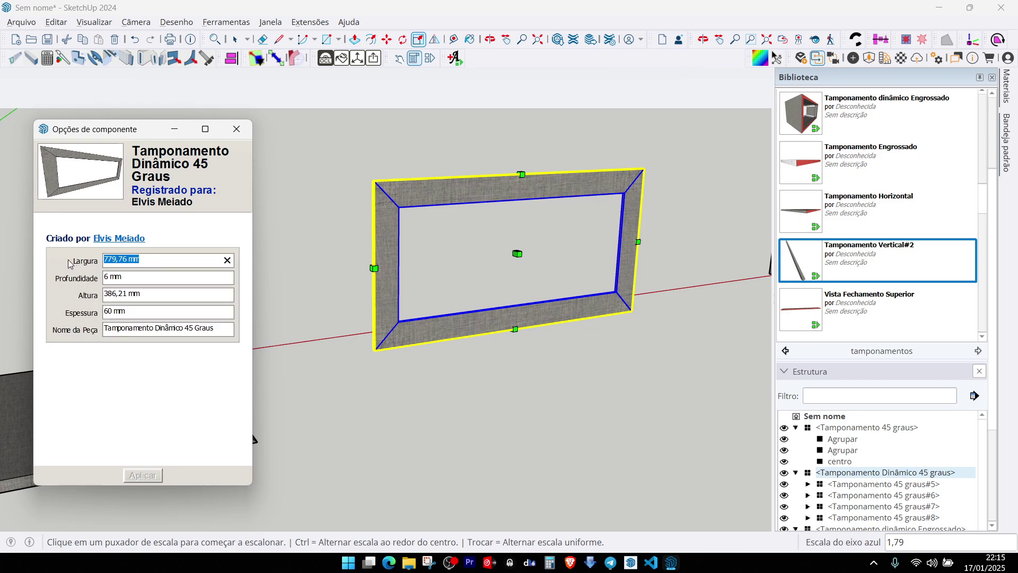
type("800")
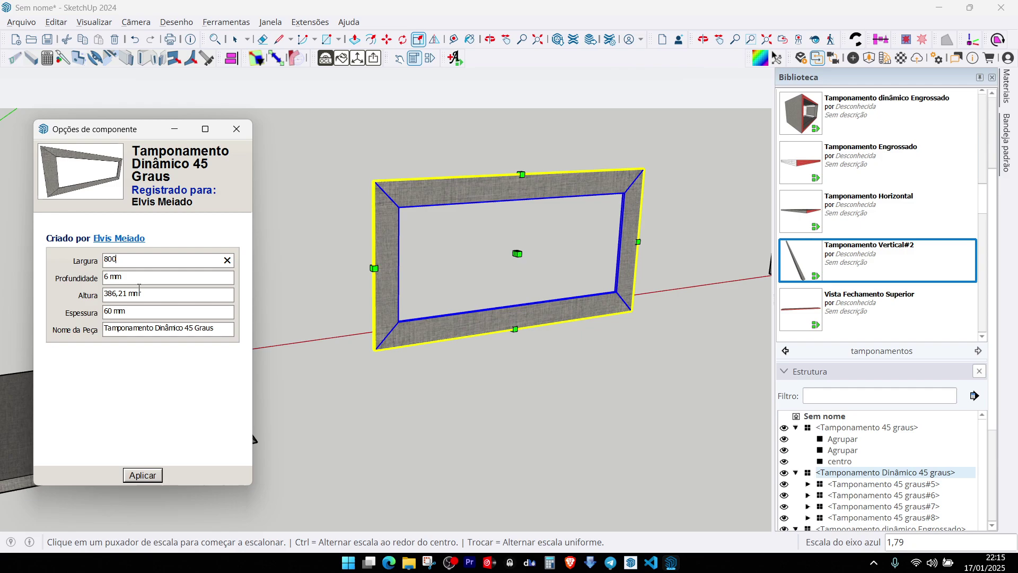
left_click(56, 296)
type("350")
key("Return")
middle_click_drag(537, 336, 614, 313)
key("space")
scroll(552, 307, "up", 4)
scroll(593, 316, "down", 4)
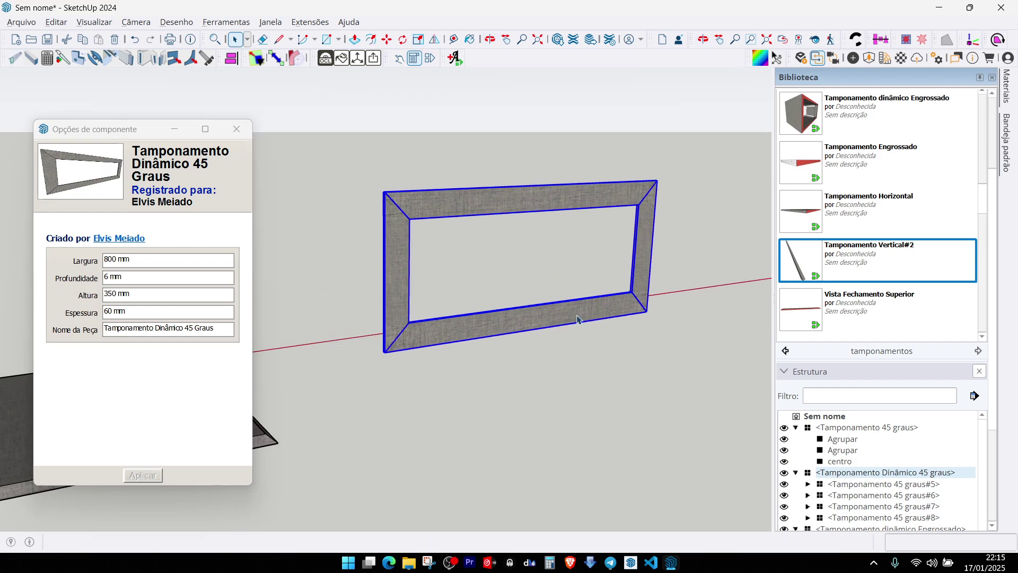
left_click(588, 334)
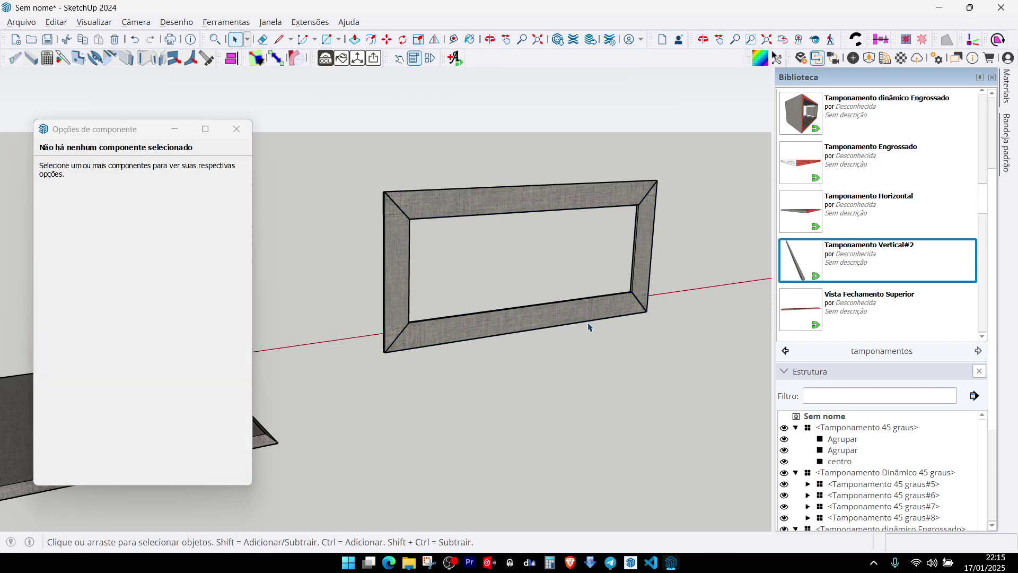
Step: Generate the OpenCutList parts list for only the mitred frame, with automatic part orientation (Orientação automática de peças) enabled
left_click(584, 305)
key("ctrl+l")
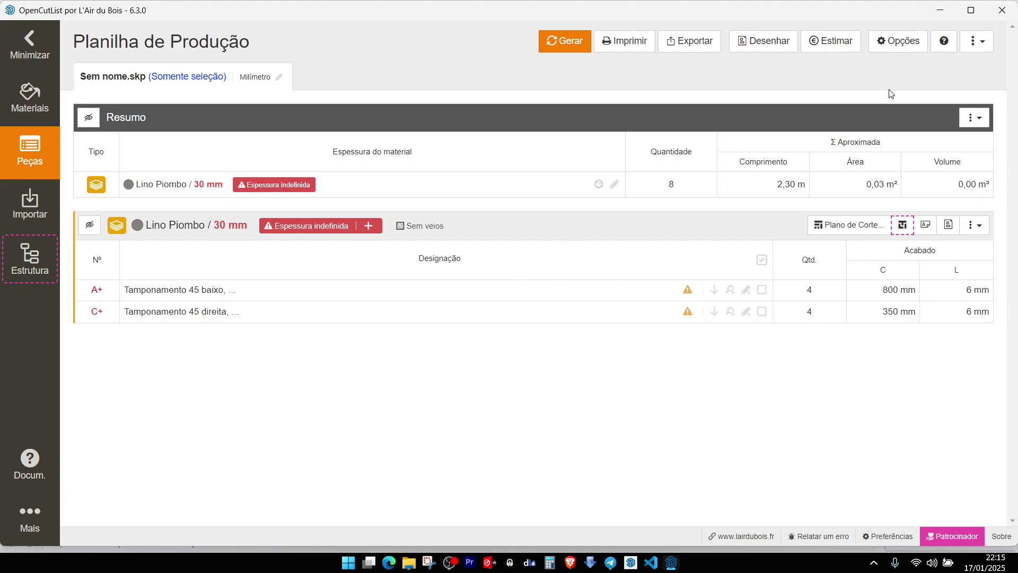
left_click(911, 51)
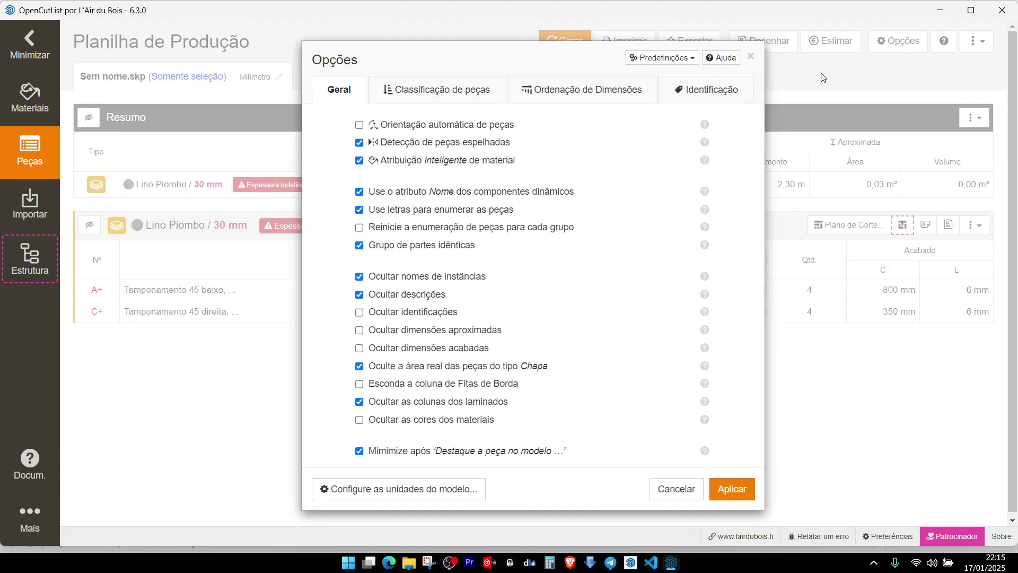
left_click(359, 142)
left_click(741, 491)
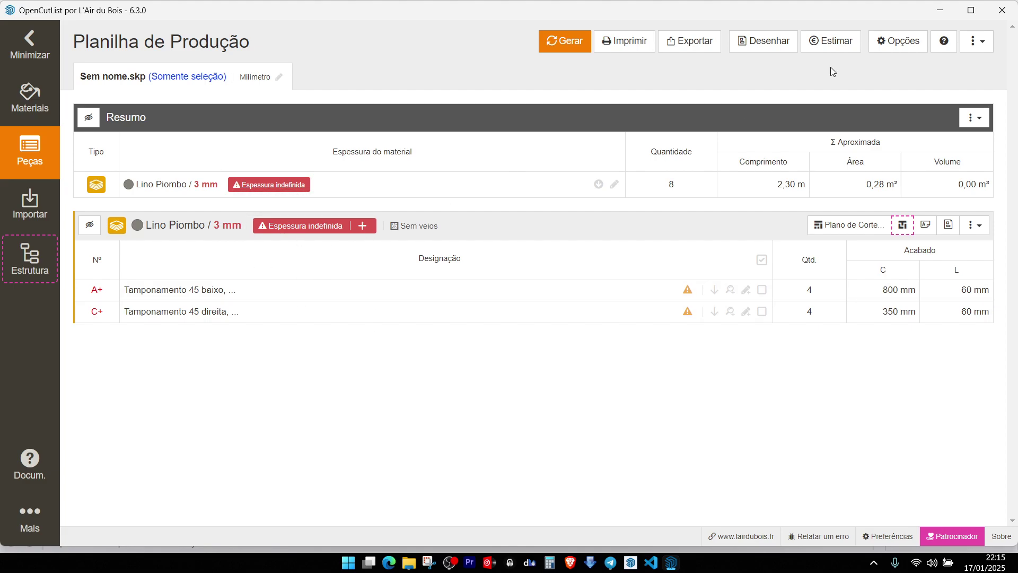
Step: Check the frame in the model and set the "Tamponamento 45 baixo" part group's number of layers to 1 in the parts list
left_click(945, 10)
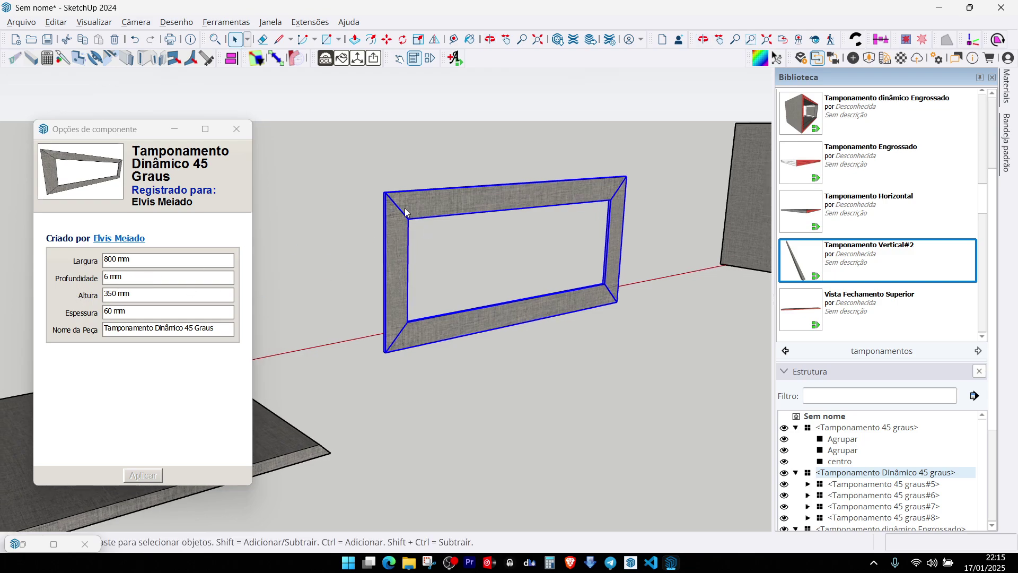
scroll(406, 211, "up", 2)
middle_click_drag(405, 209, 419, 218)
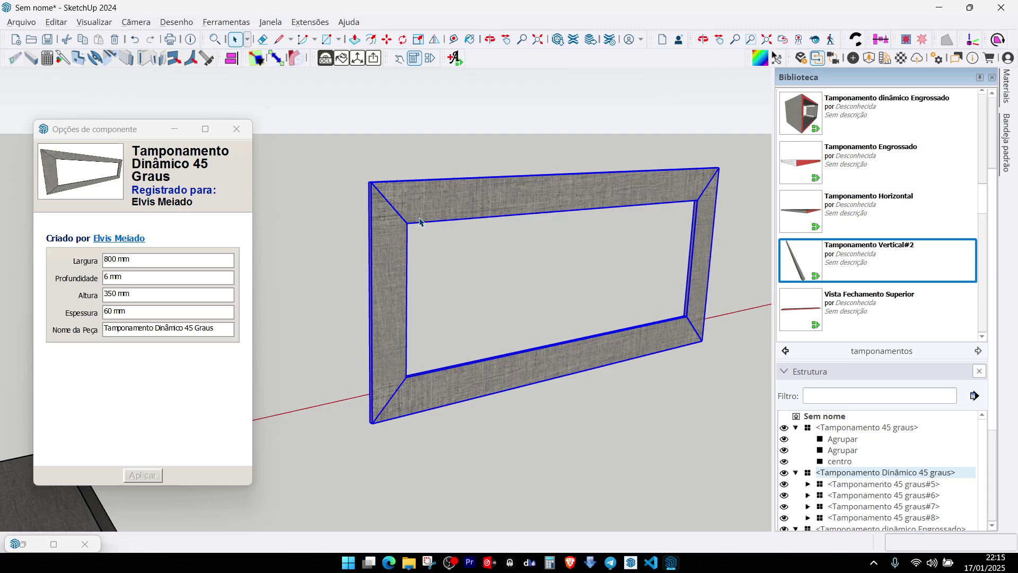
key("alt+Tab")
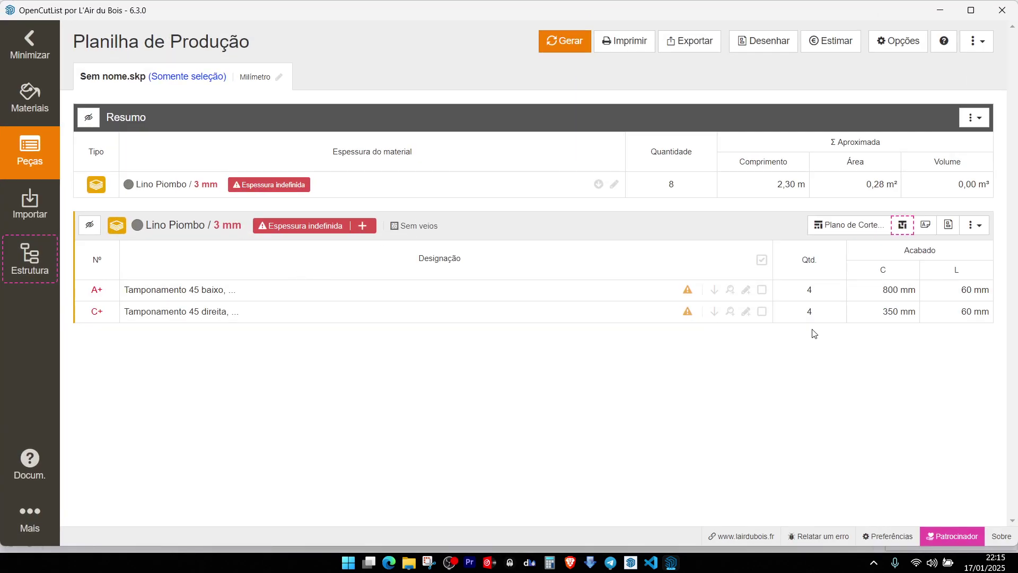
left_click(746, 290)
left_click(411, 91)
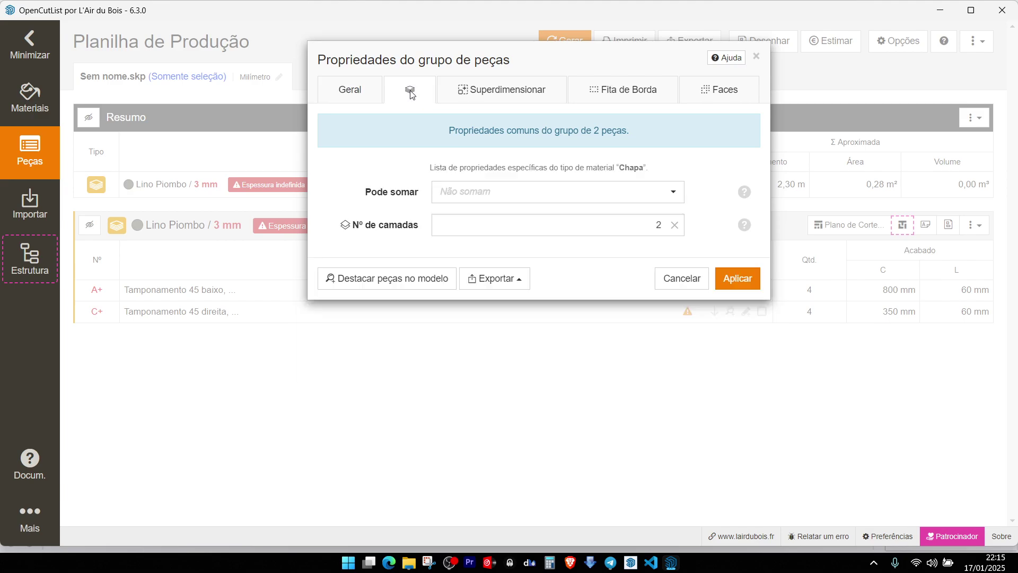
left_click(676, 225)
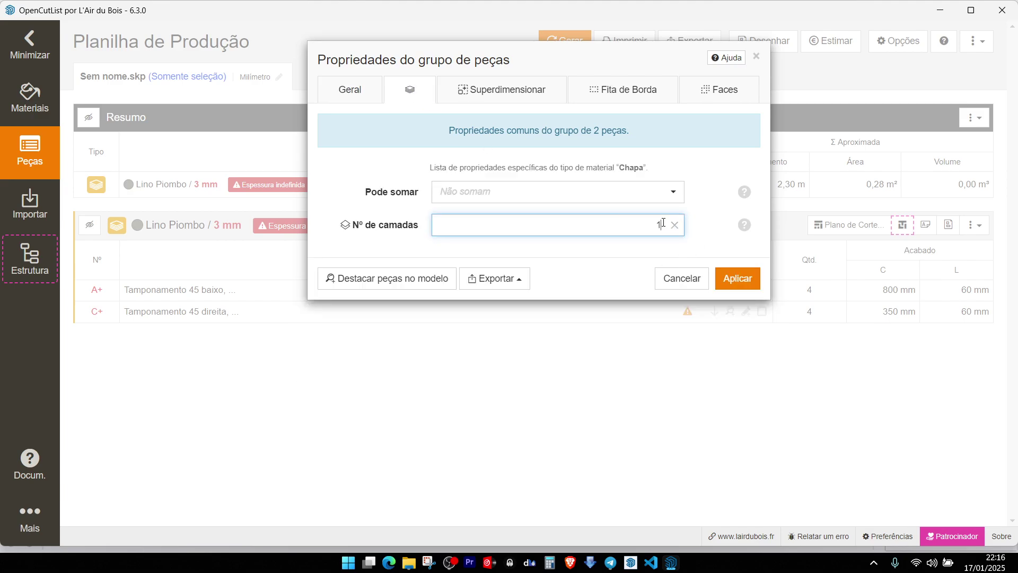
left_click(738, 278)
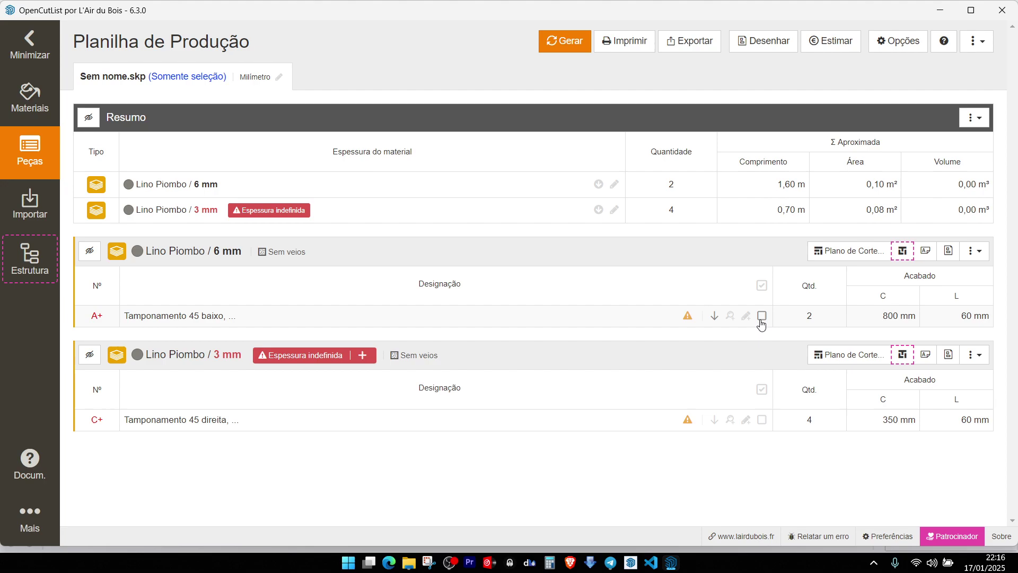
Step: Set the number of layers to 1 for the "Tamponamento 45 direita" part group
left_click(747, 420)
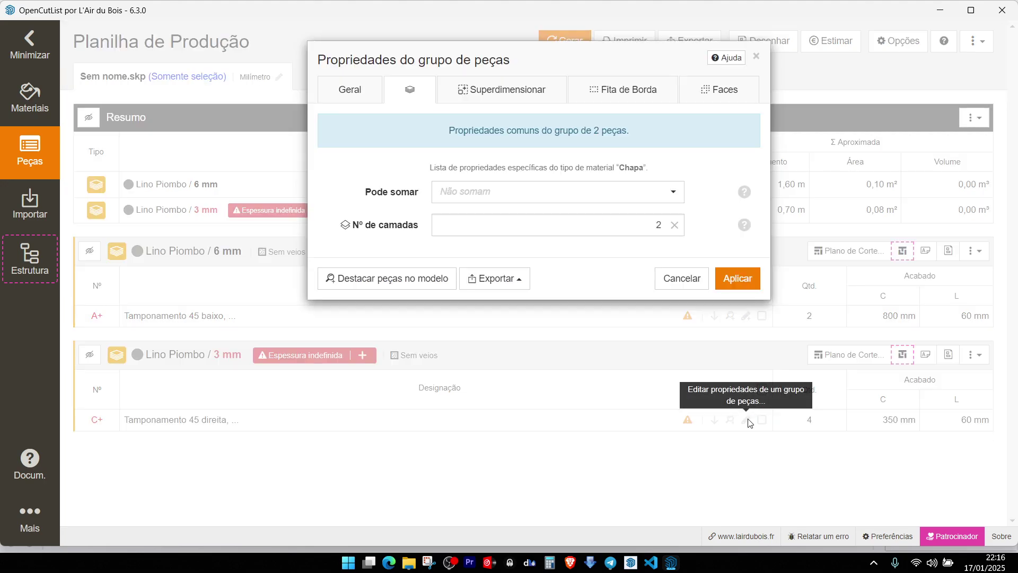
left_click(675, 225)
left_click(738, 278)
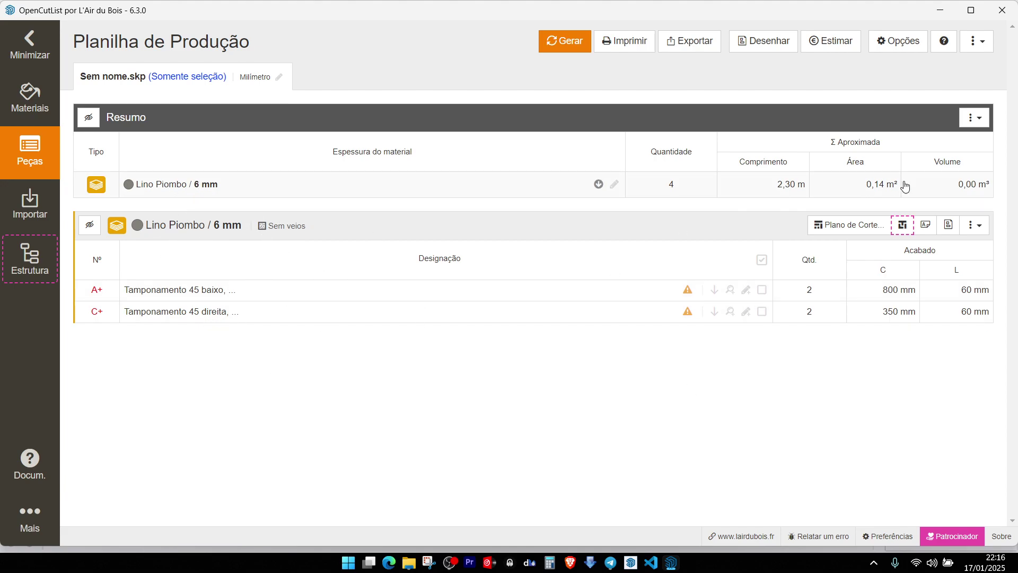
Step: Generate the cutting plan for the 6 mm Lino Piombo sheet, then close it and the parts list
left_click(864, 228)
left_click(736, 226)
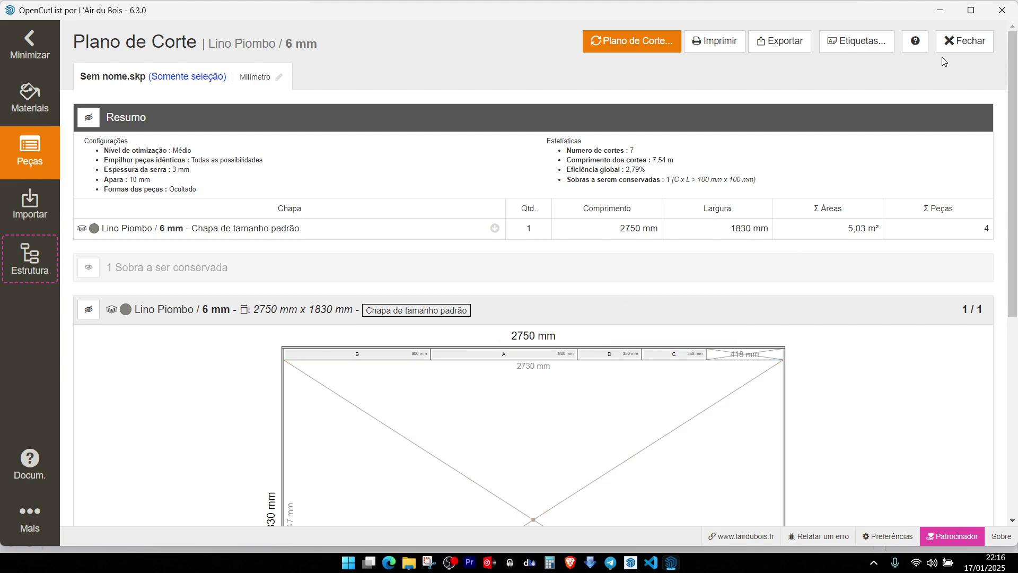
left_click(977, 39)
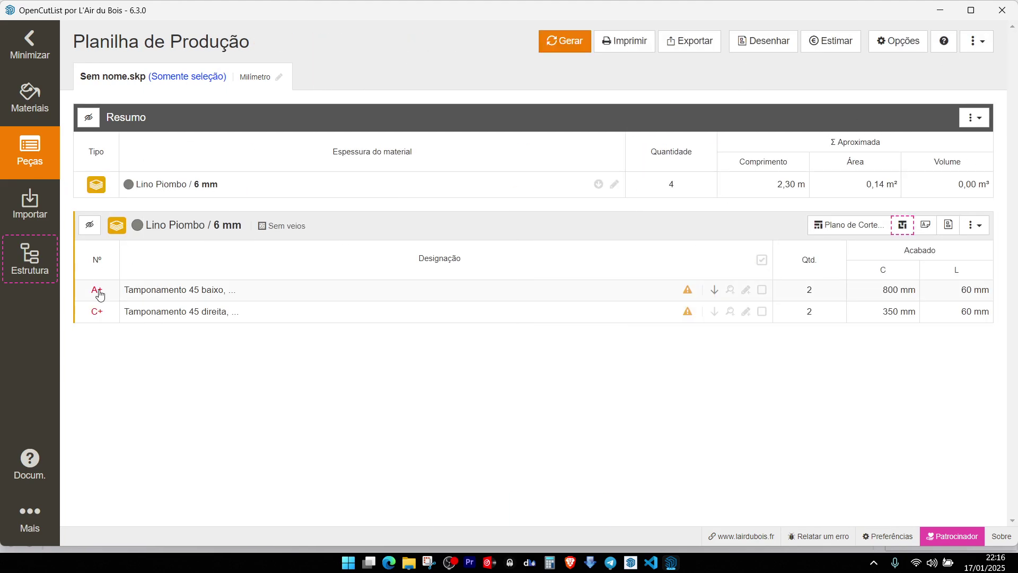
left_click(1001, 10)
Step: Reopen the frame's OpenCutList parts list and regenerate it with automatic part orientation disabled
middle_click_drag(518, 218, 491, 195)
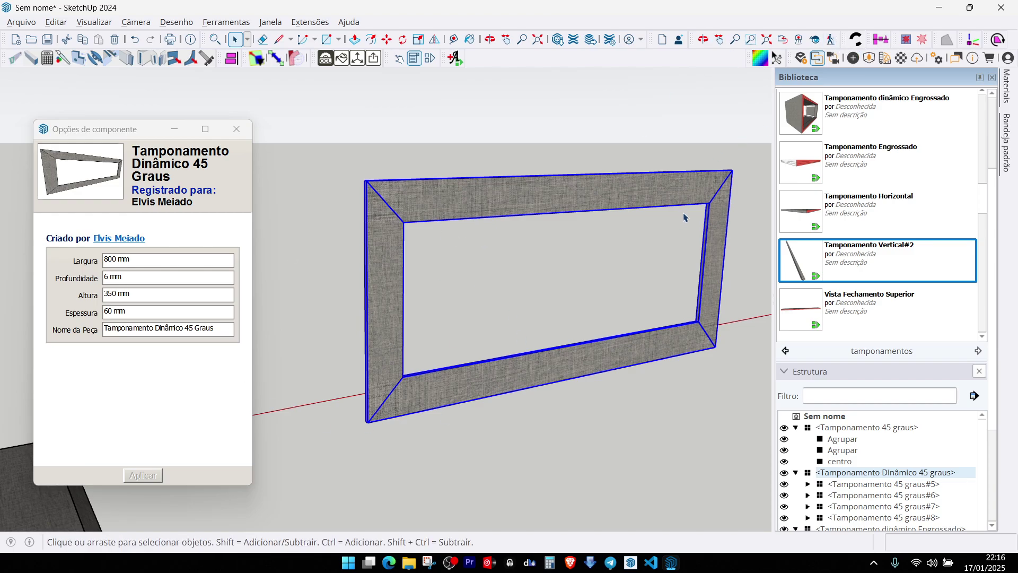
middle_click_drag(683, 213, 679, 216)
key("ctrl+shift+o")
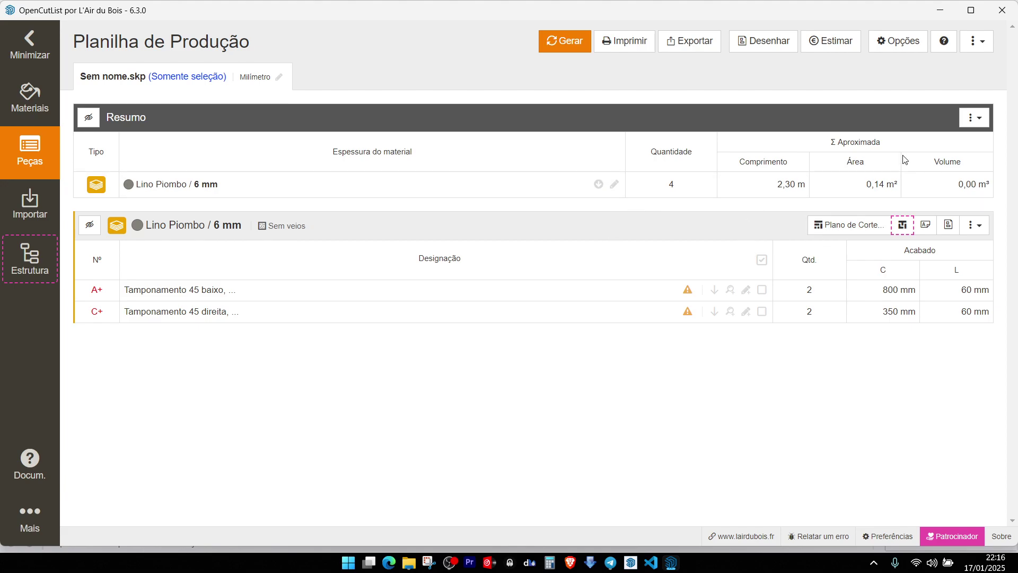
left_click(898, 41)
left_click(360, 125)
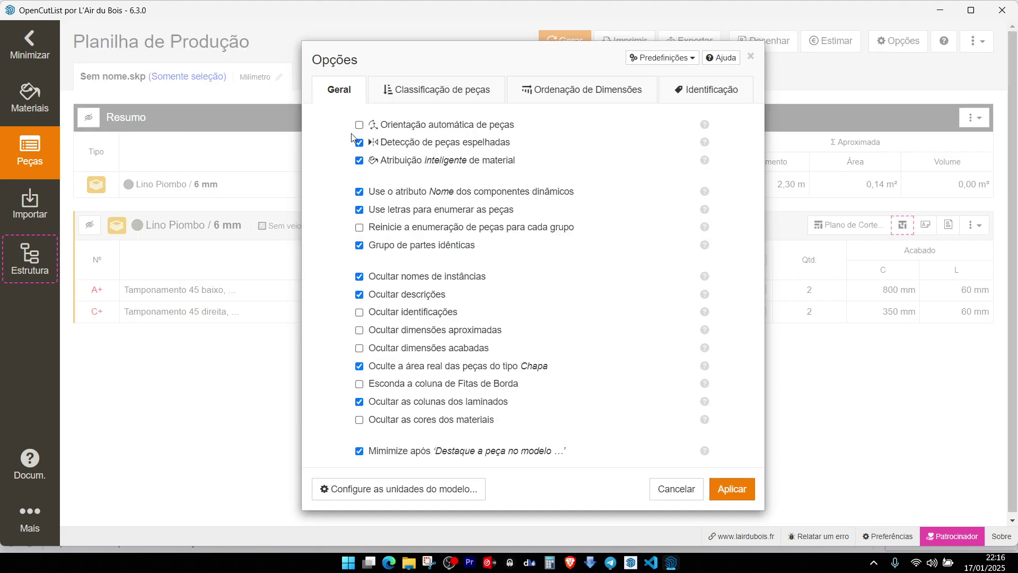
left_click(728, 489)
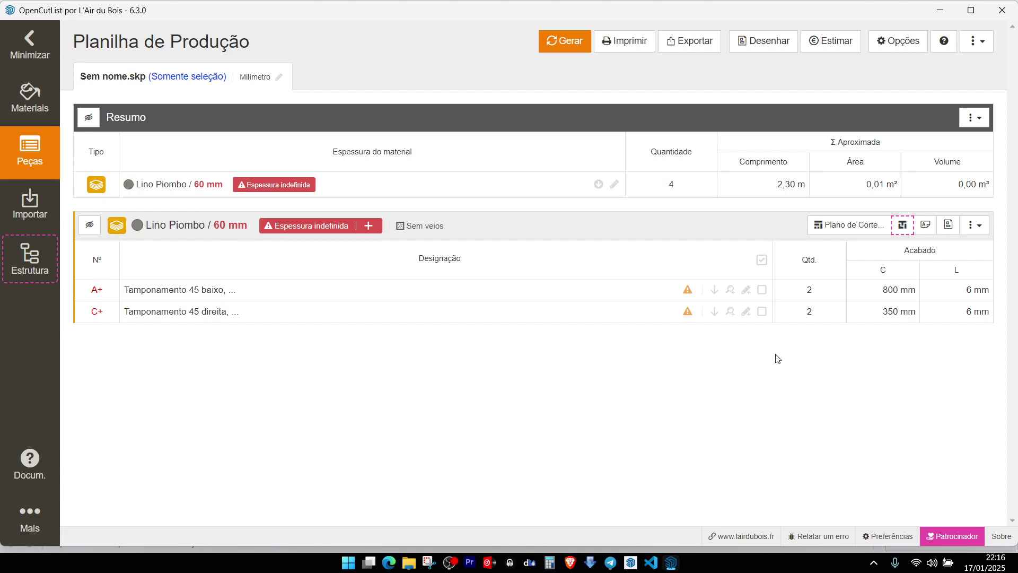
Step: Review the common properties of the "Tamponamento 45 baixo" part group without changes and close the parts list
left_click(746, 289)
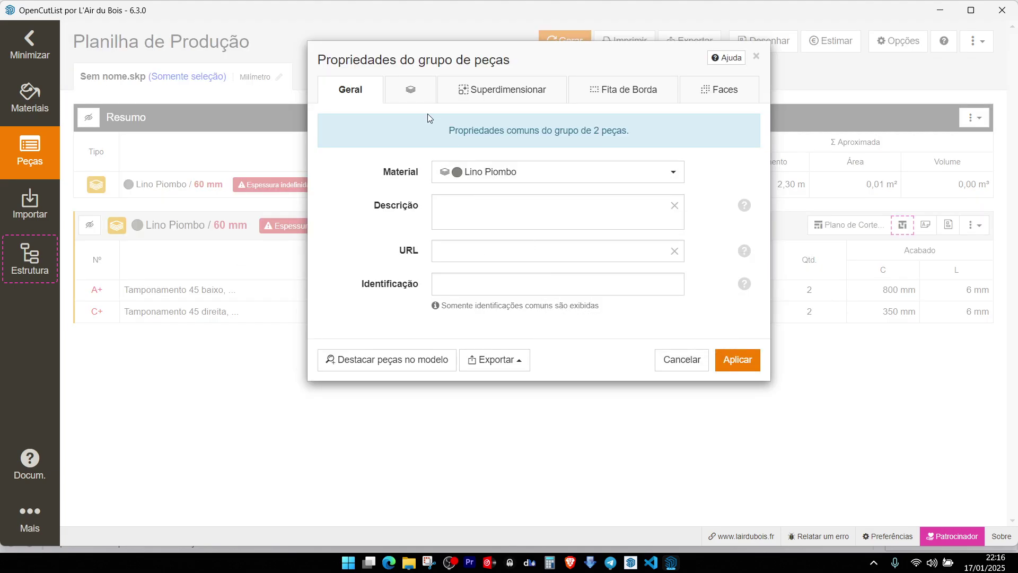
left_click(420, 99)
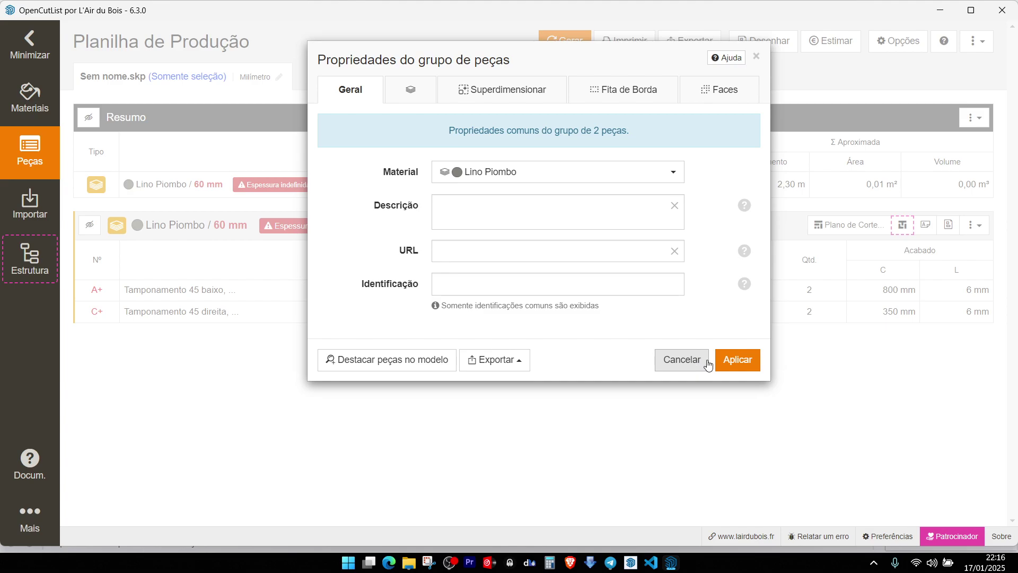
left_click(687, 361)
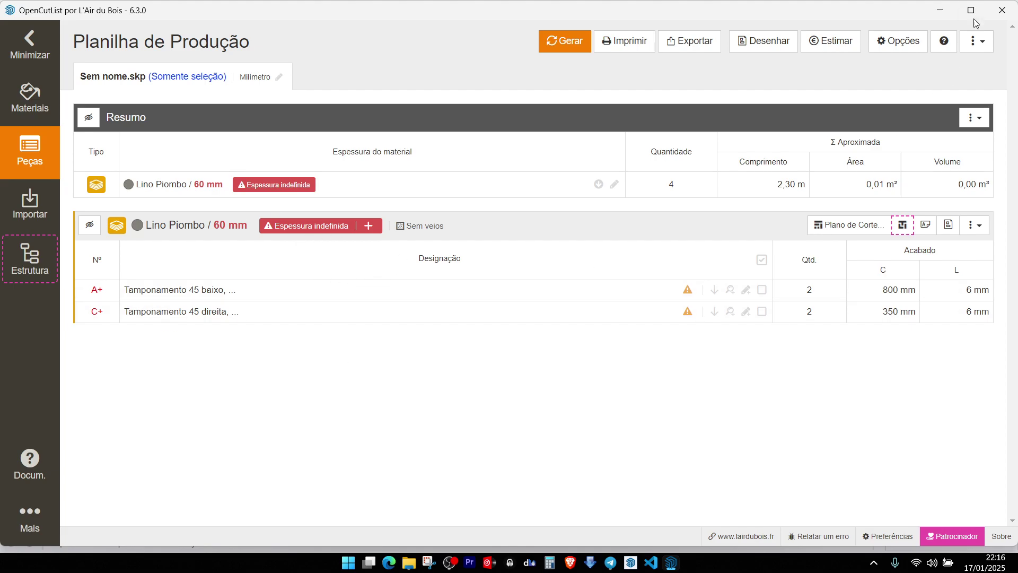
left_click(1001, 10)
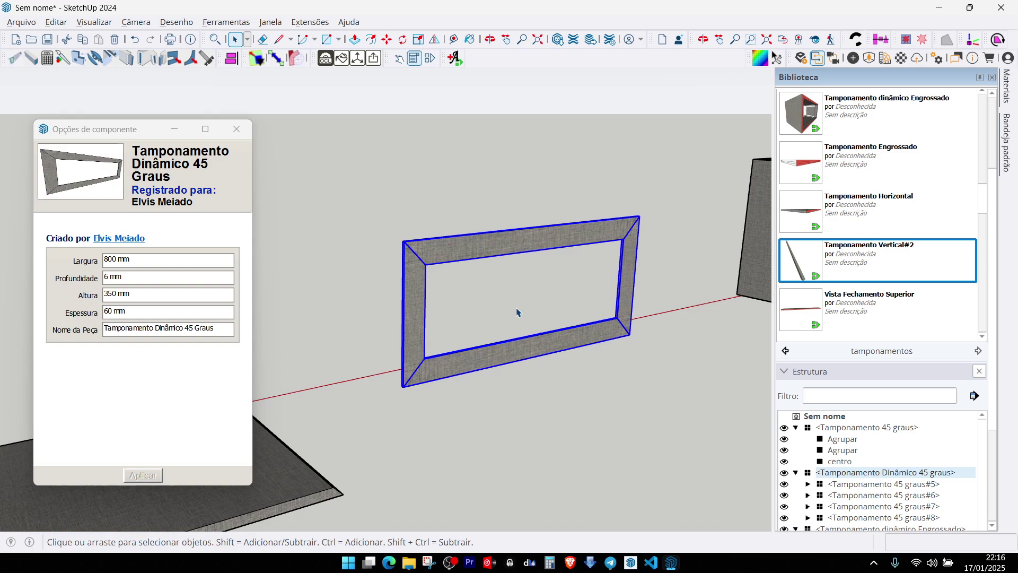
Step: Look over the frame from several distances and browse the library's "Modelos em Desenvolvimento" folder
scroll(496, 356, "down", 2)
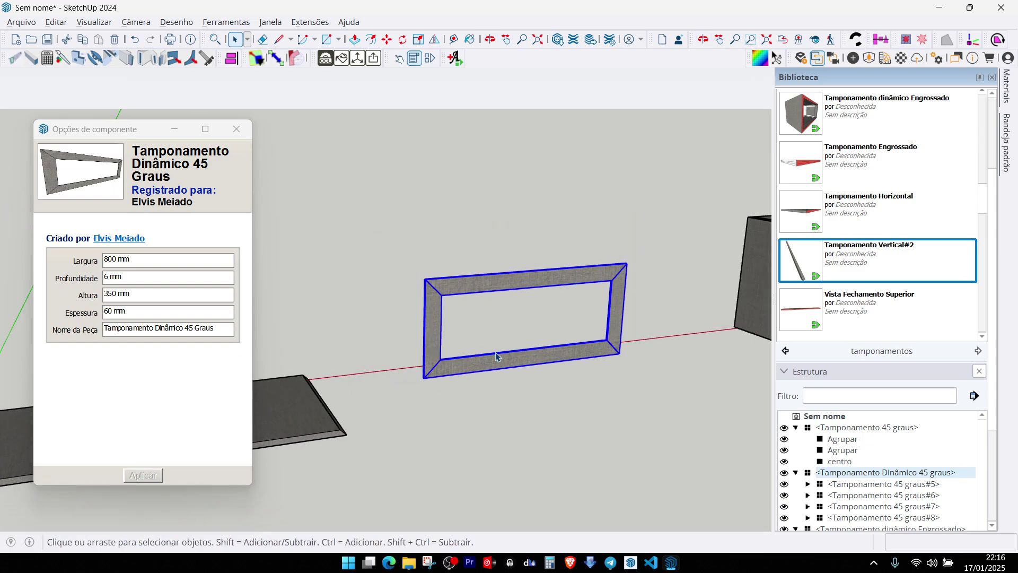
scroll(497, 356, "up", 4)
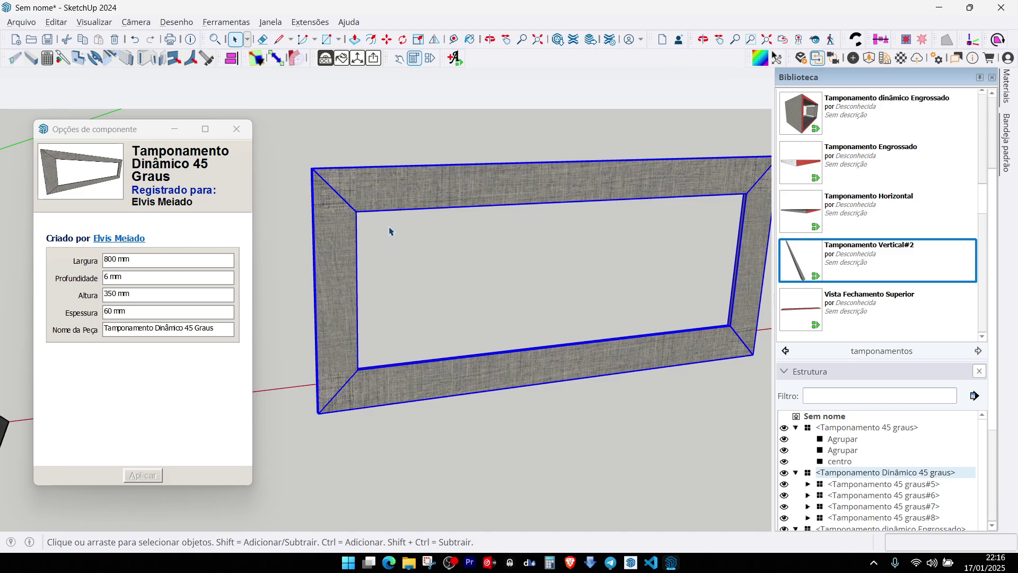
scroll(371, 366, "down", 3)
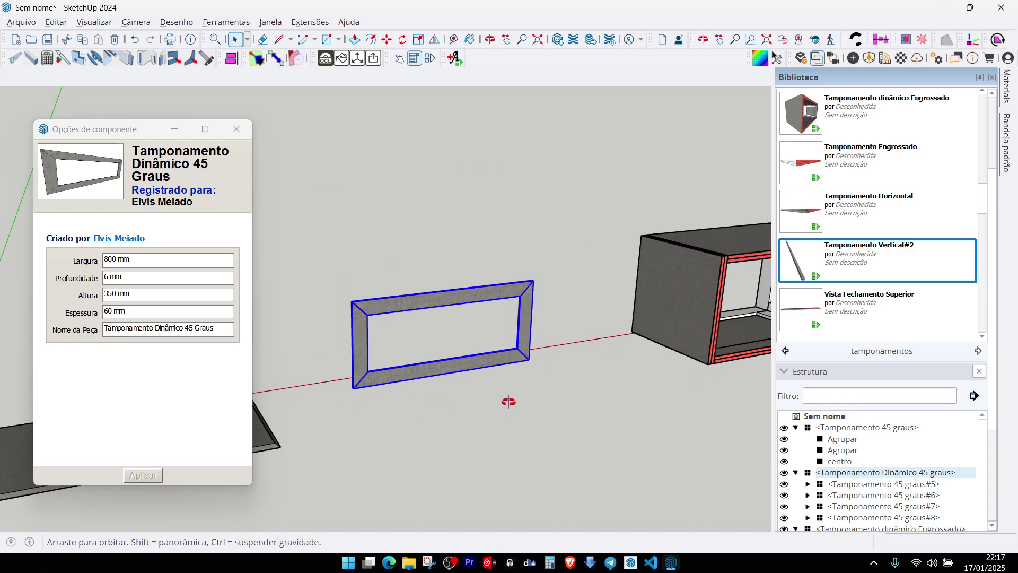
left_click(785, 351)
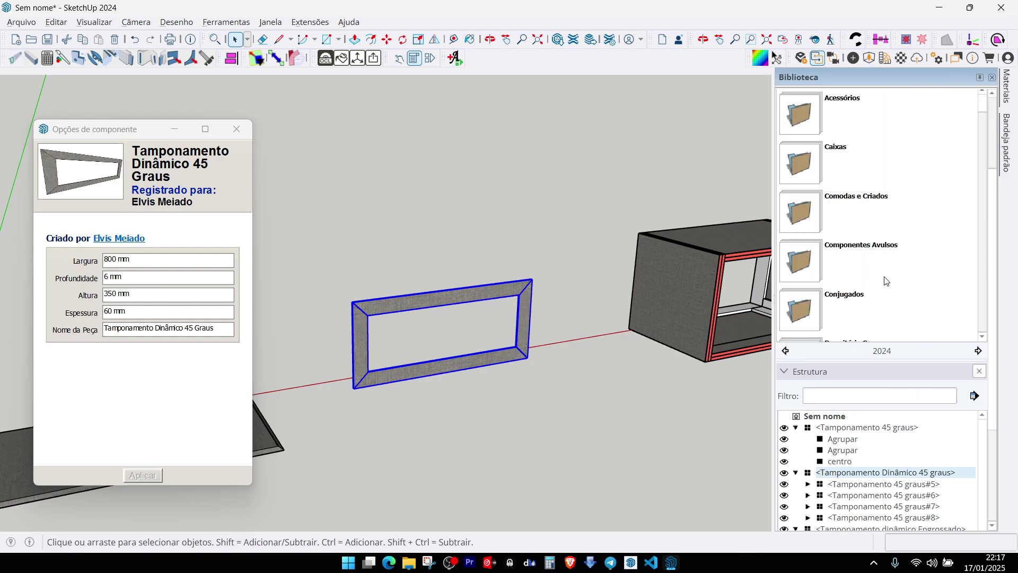
scroll(880, 279, "down", 4)
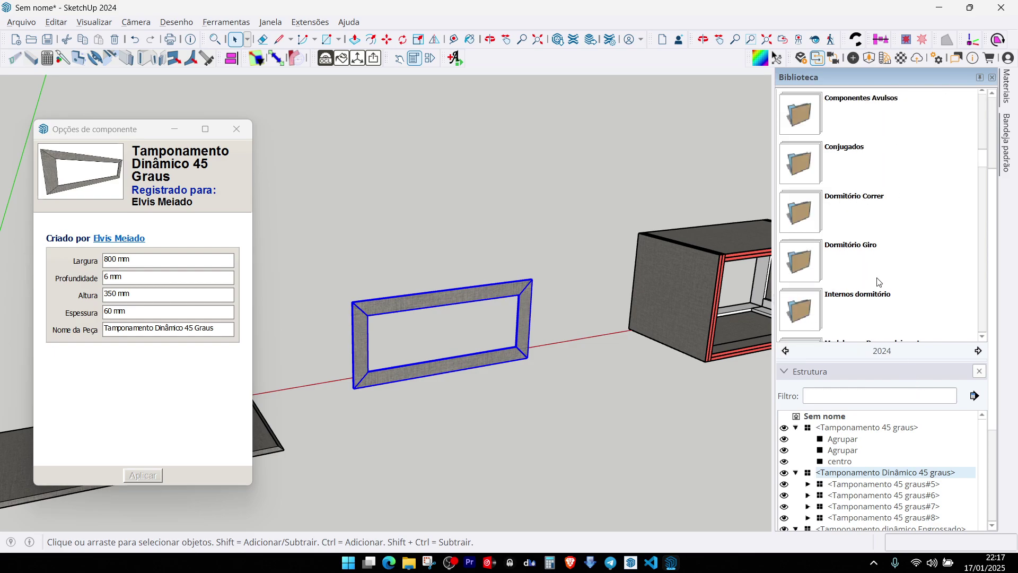
left_click(819, 311)
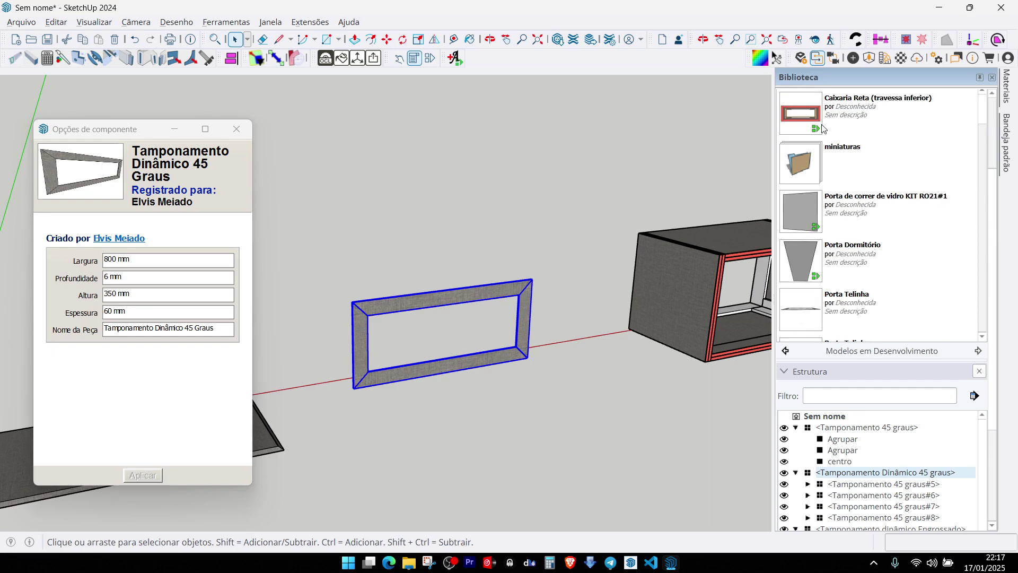
scroll(806, 228, "down", 1)
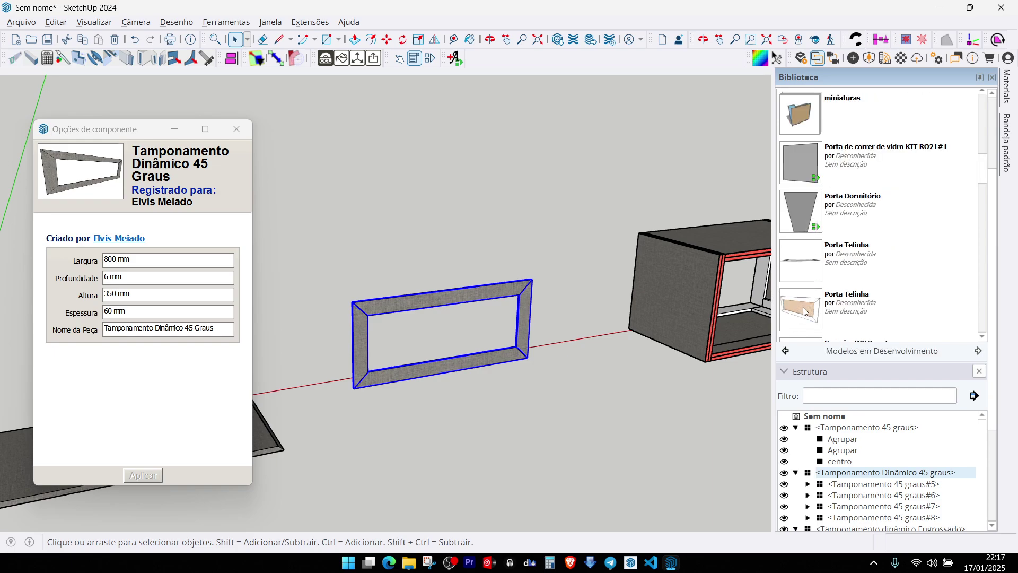
scroll(806, 311, "down", 1)
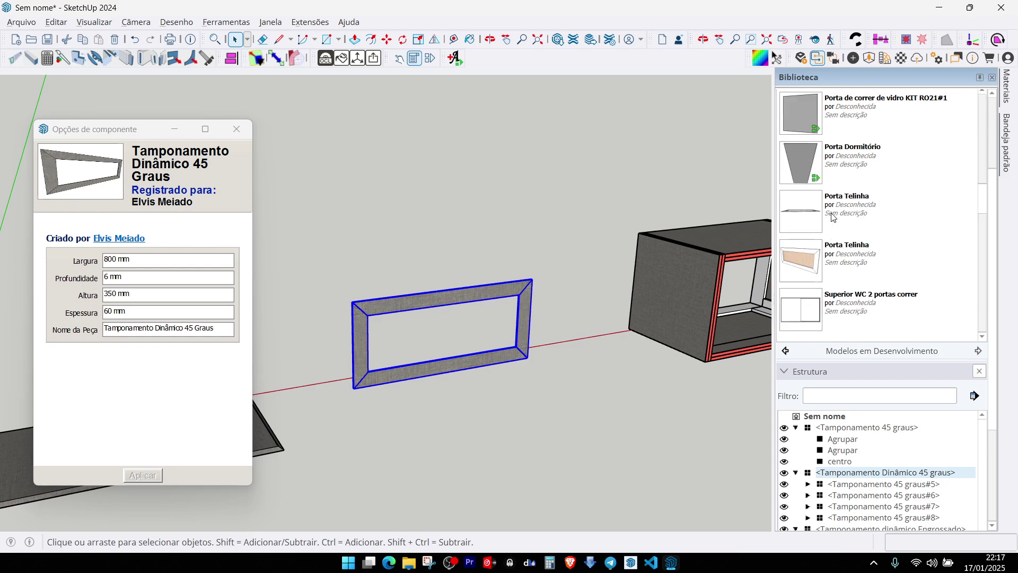
scroll(834, 218, "up", 2)
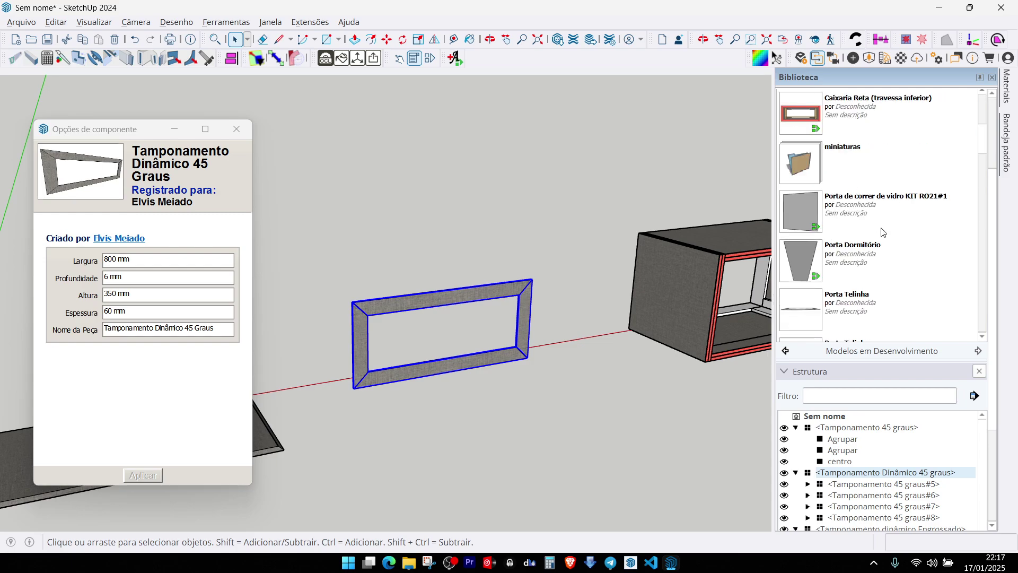
Step: Place the library's "Porta Telinha" frame in front of the grey mitred frame, and open its group briefly for inspection
left_click(831, 314)
scroll(551, 212, "down", 3)
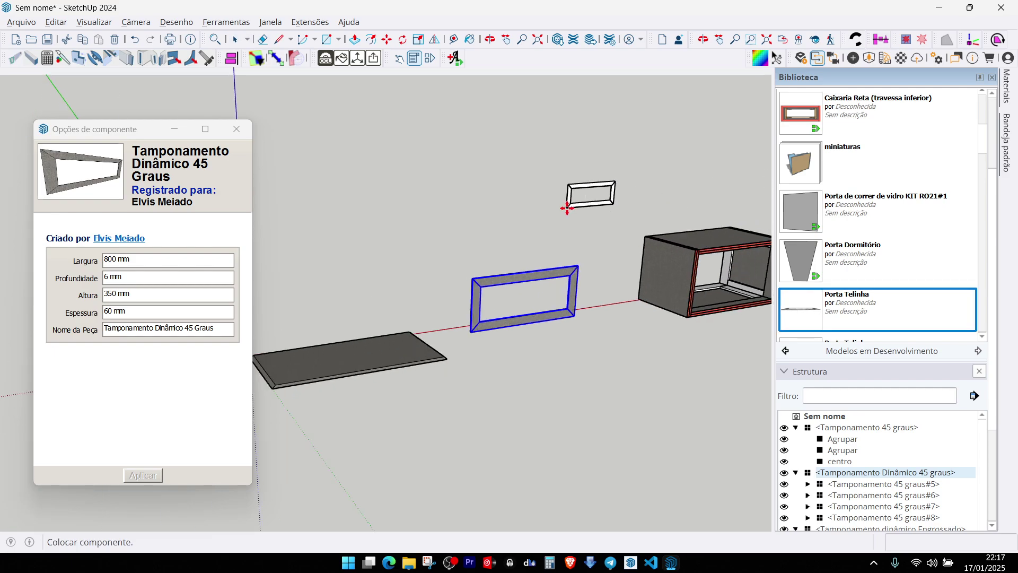
left_click(509, 392)
scroll(607, 394, "up", 5)
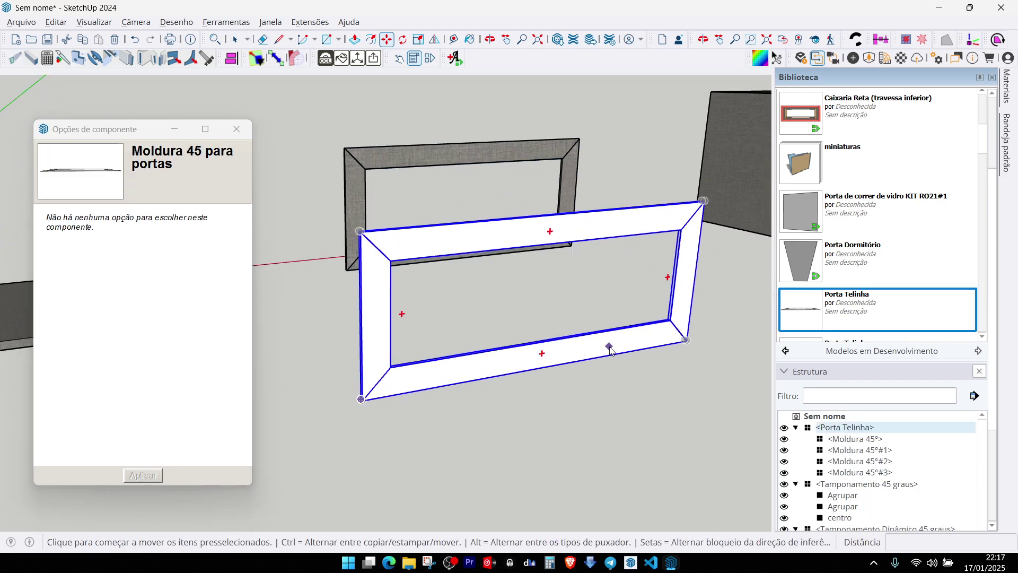
key("space")
double_click(613, 334)
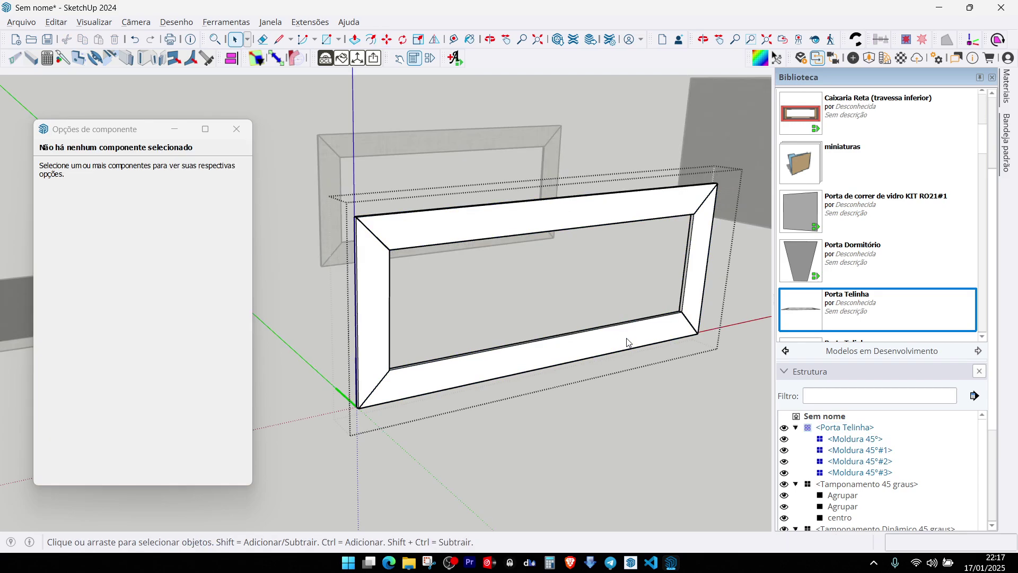
left_click(622, 419)
scroll(608, 337, "down", 2)
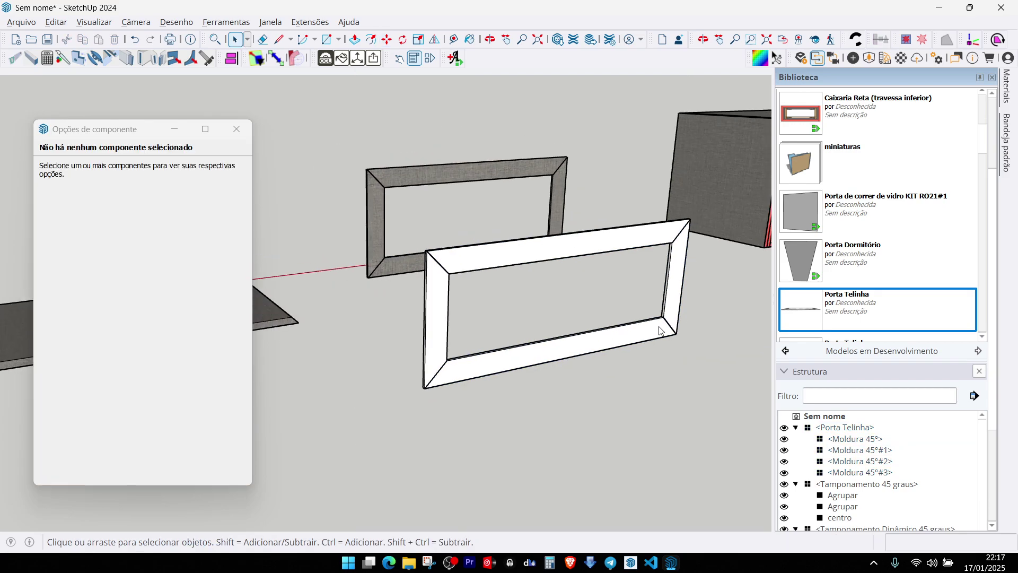
Step: Stretch the Porta Telinha frame to about 475 mm high and shrink it to about 413 mm wide with Box Stretching
left_click(659, 330)
key("s")
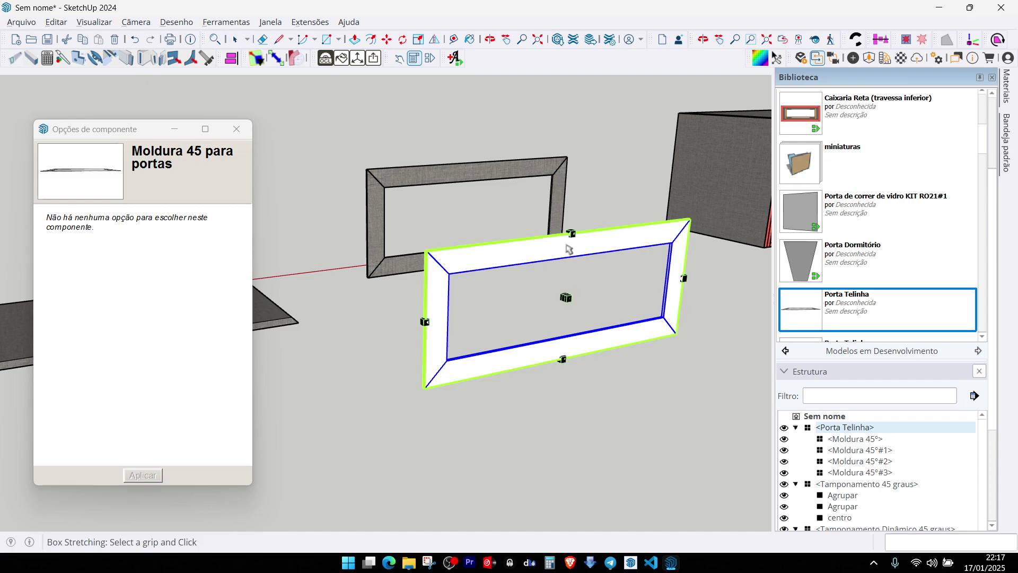
left_click(567, 237)
left_click(619, 156)
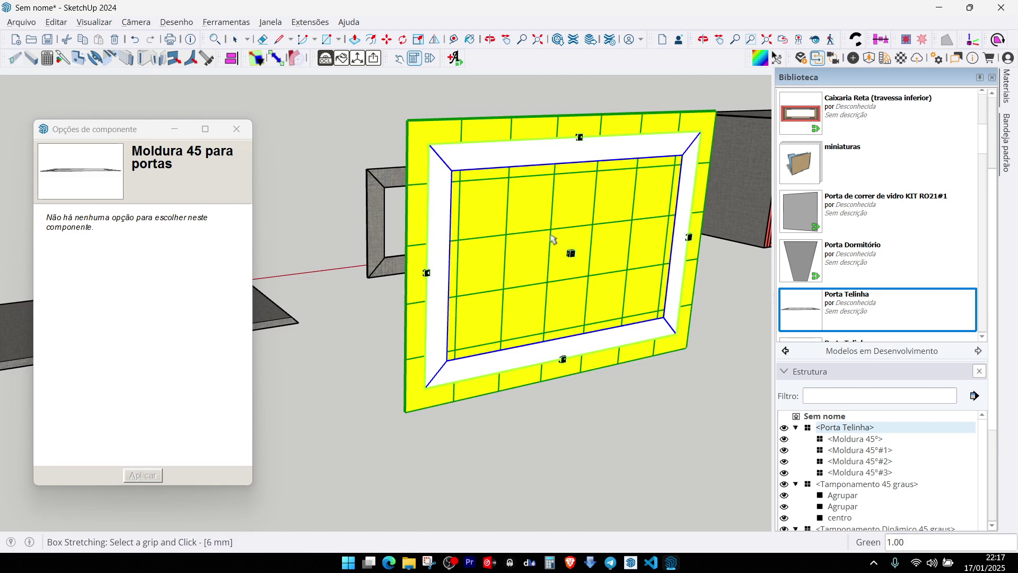
left_click(689, 237)
left_click(601, 265)
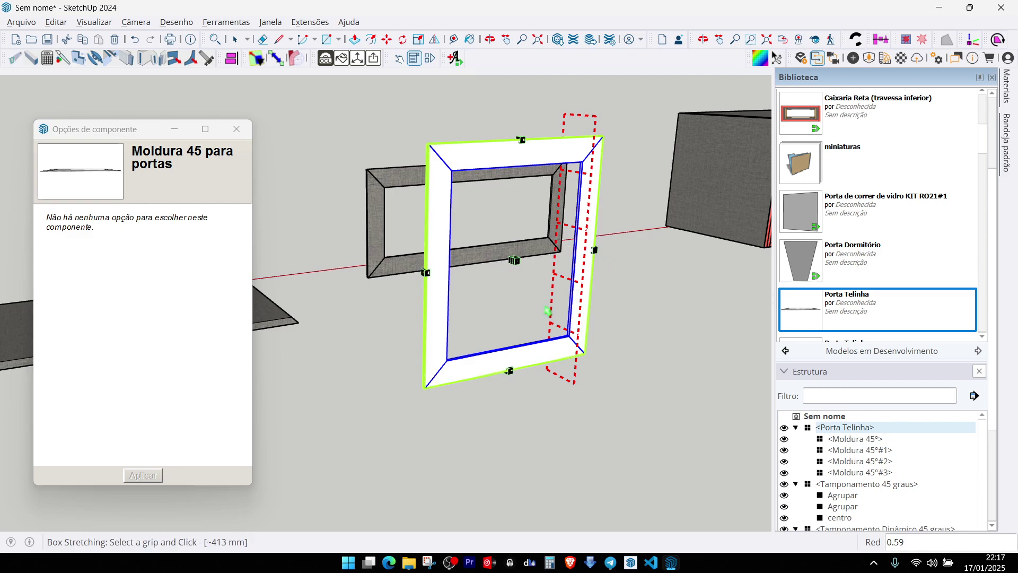
middle_click_drag(543, 342, 553, 350)
key("space")
Step: Generate the Porta Telinha frame's OpenCutList parts list and assign the Lino Piombo material to all four Moldura 45° parts
key("o")
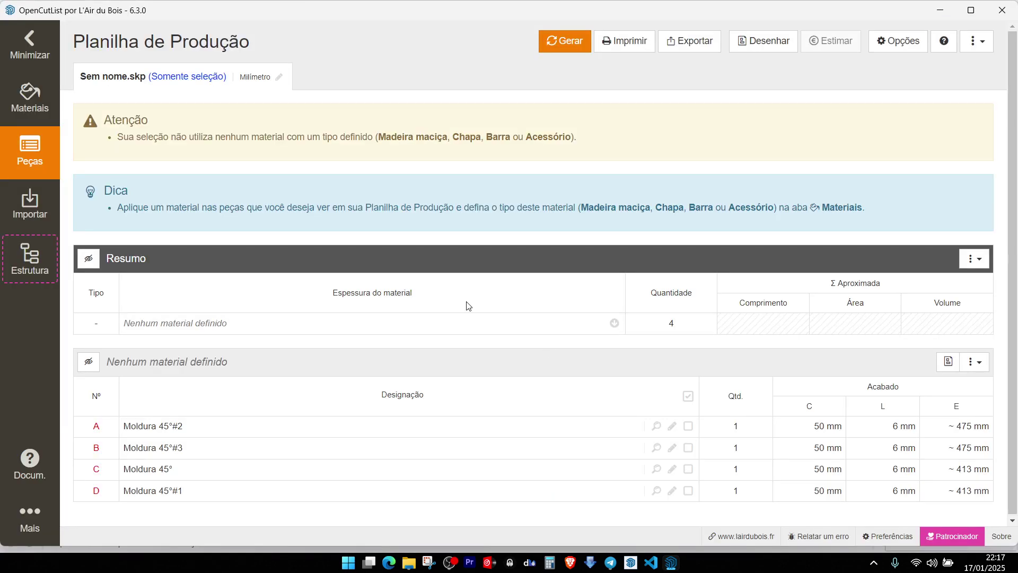
left_click(688, 398)
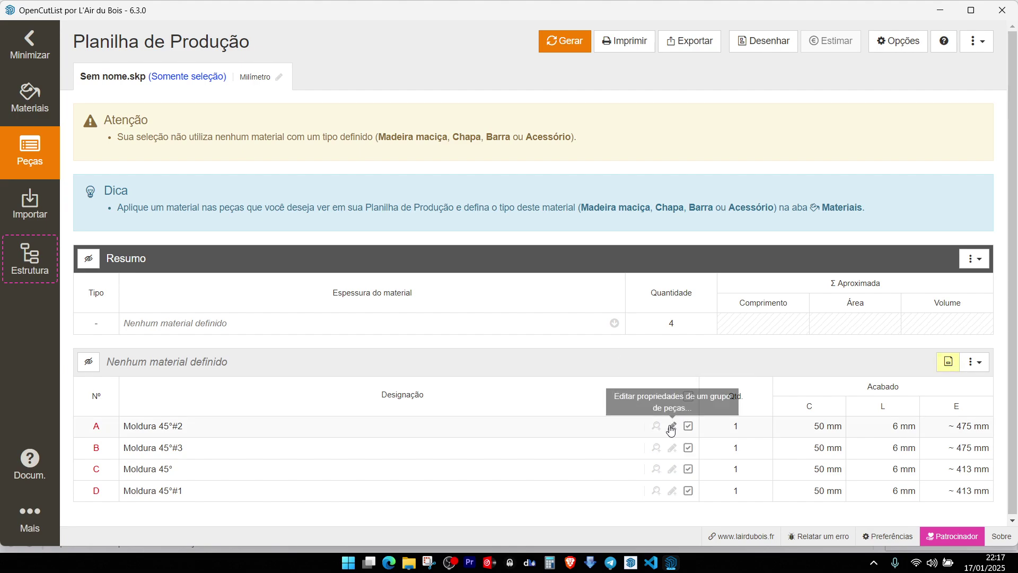
left_click(672, 426)
left_click(500, 173)
left_click(477, 228)
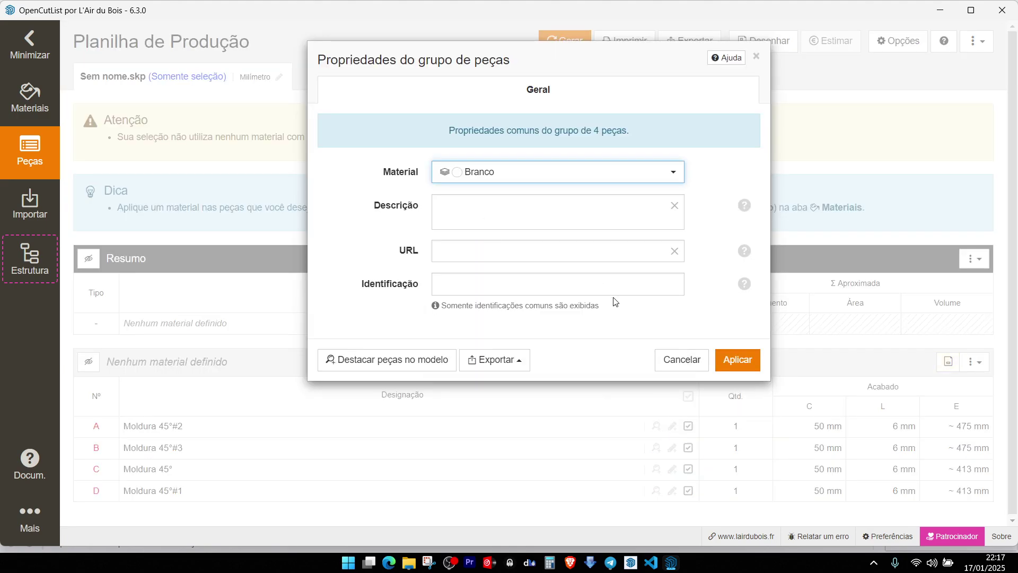
left_click(529, 171)
left_click(495, 244)
left_click(737, 359)
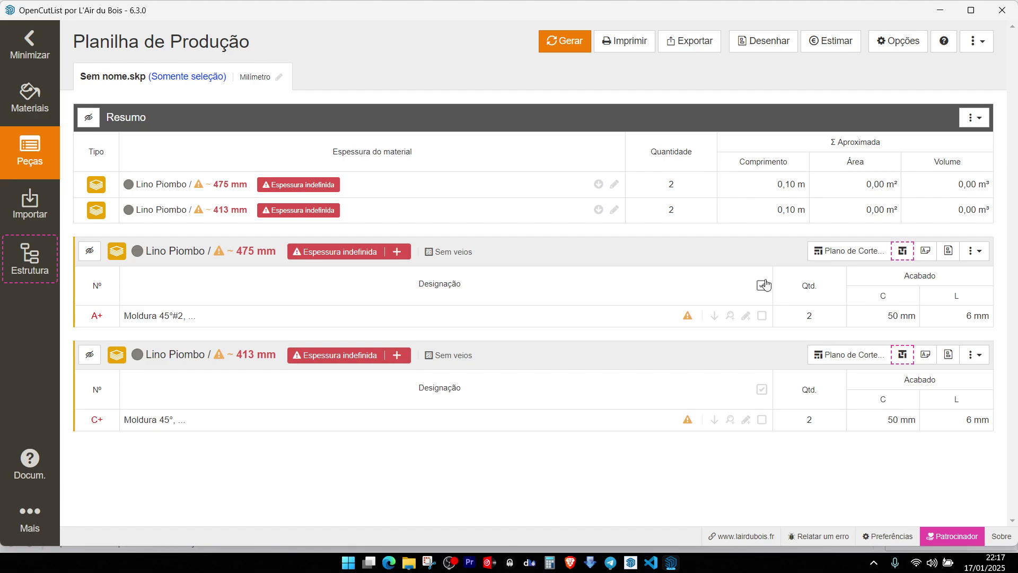
Step: Close the parts list and delete the Porta Telinha frame from the model
left_click(1002, 11)
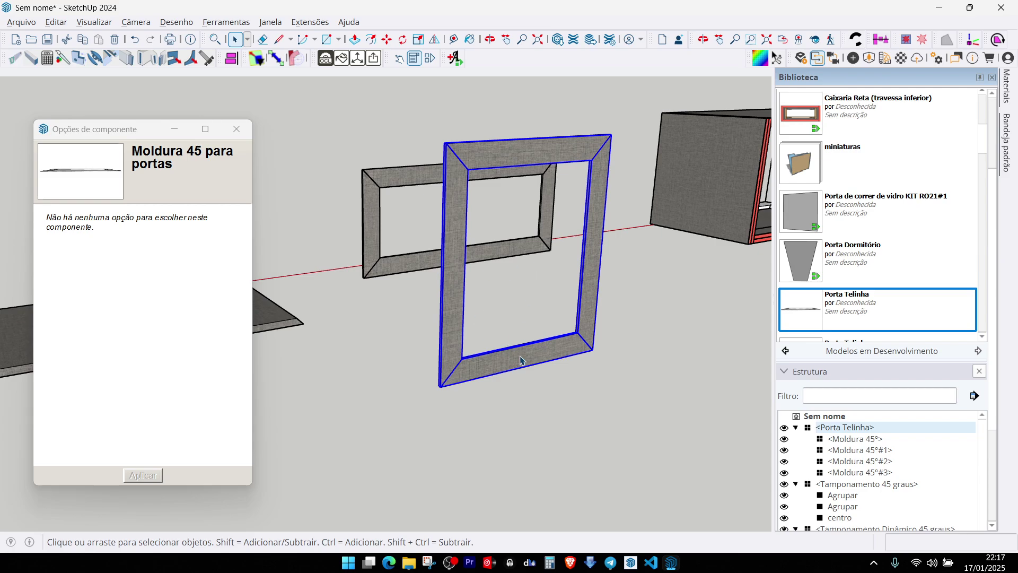
key("Delete")
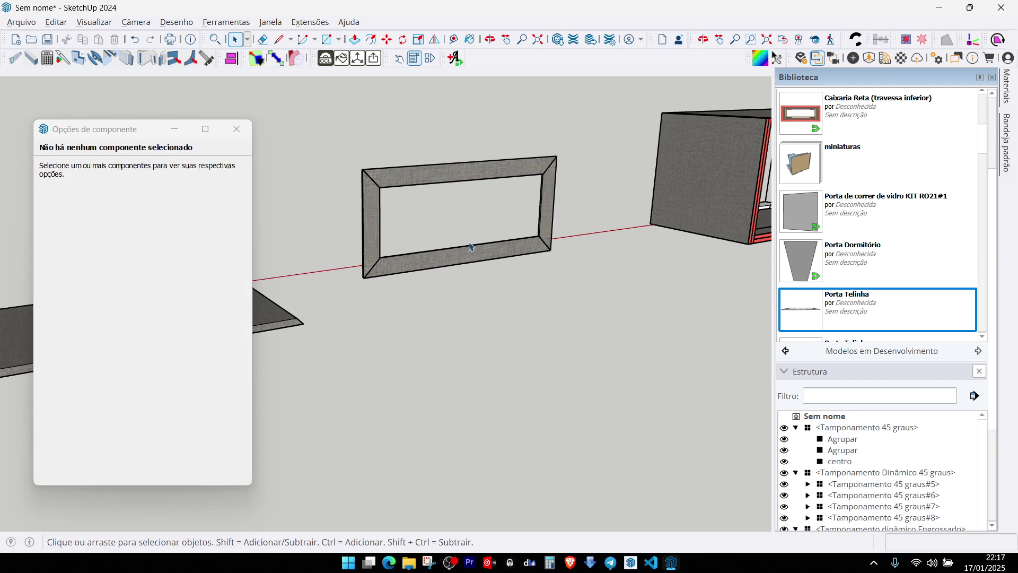
Step: Set the dynamic 45-degree mitred frame's depth to 450 mm and its thickness to 18 mm, and apply the changes
left_click(470, 246)
left_click(144, 276)
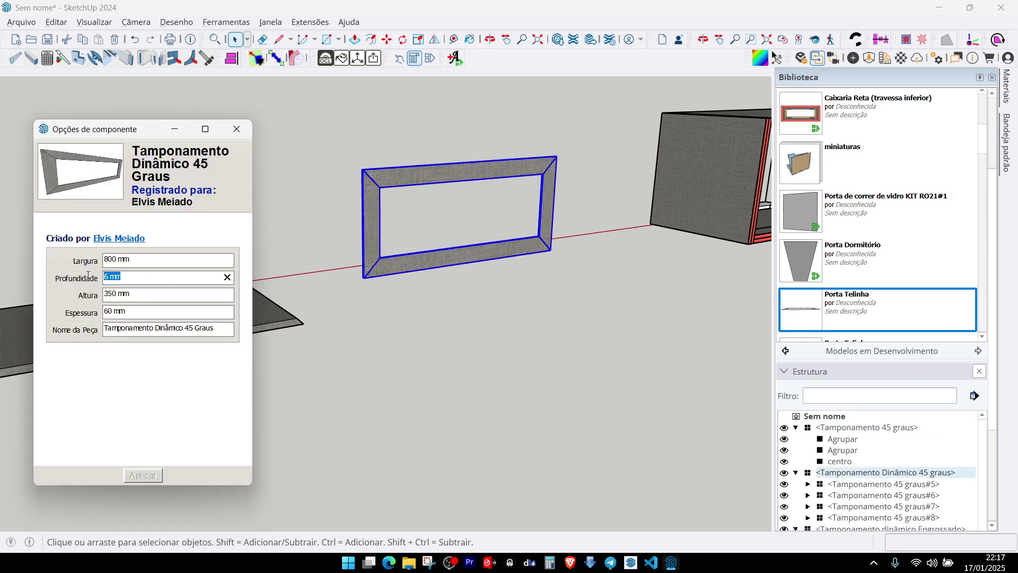
type("450")
left_click(88, 311)
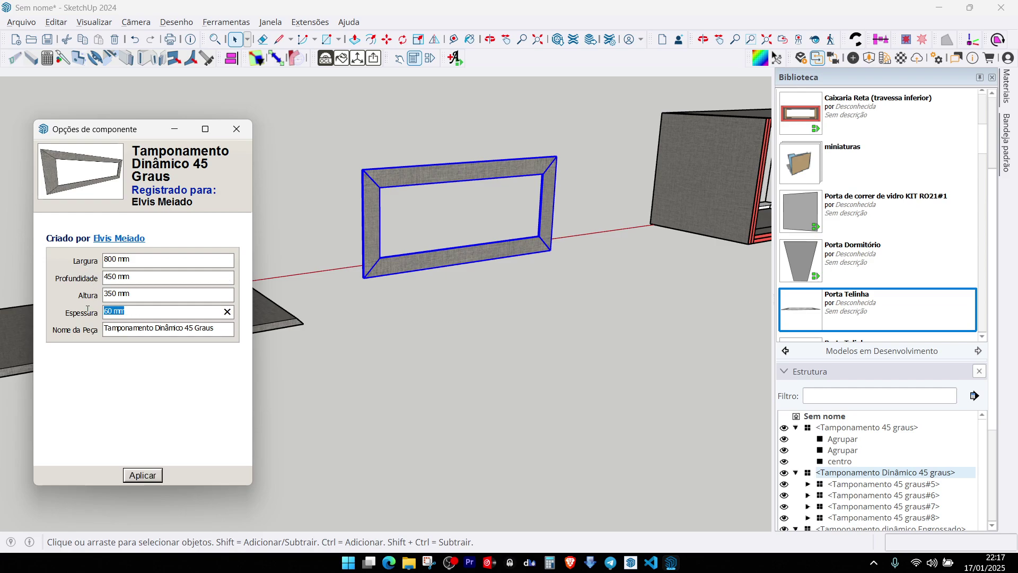
type("18")
left_click(158, 476)
left_click(660, 294)
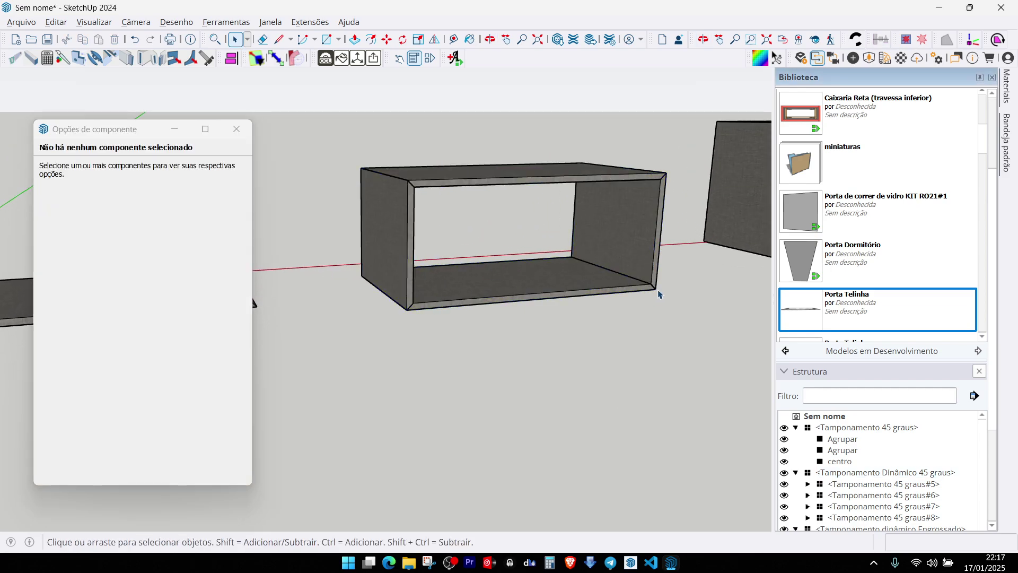
Step: Examine the deepened mitred box and its 45-degree corner joints from several angles and distances
middle_click_drag(557, 277, 599, 183)
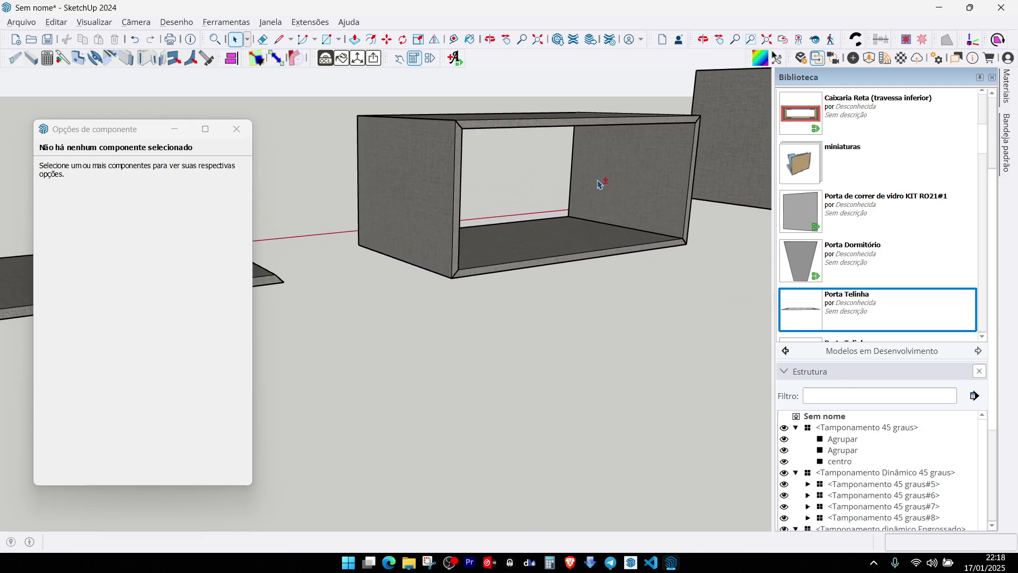
scroll(484, 207, "up", 2)
middle_click_drag(484, 206, 447, 234)
scroll(448, 233, "down", 4)
middle_click_drag(504, 218, 524, 293)
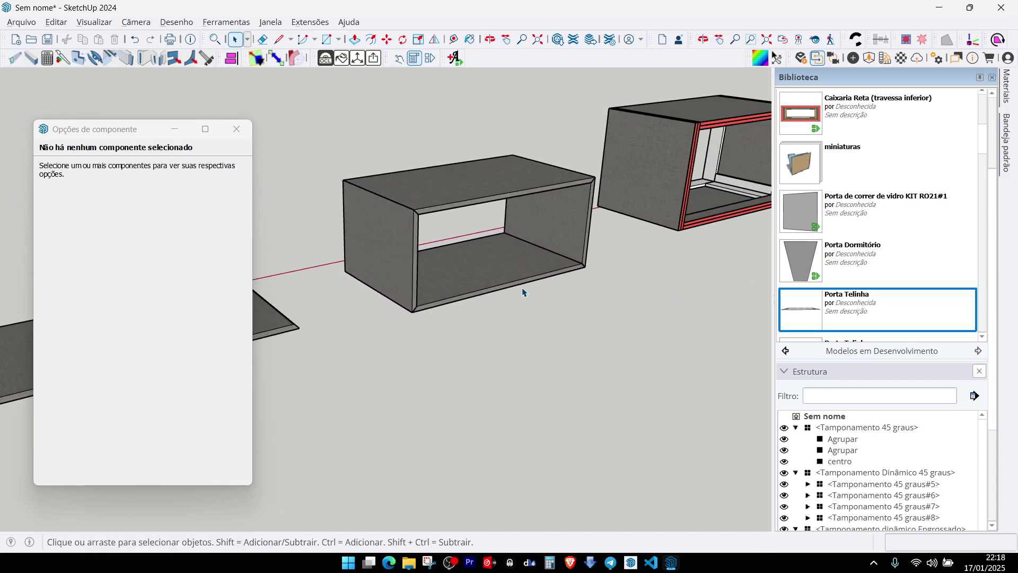
middle_click_drag(557, 223, 554, 193)
scroll(492, 201, "up", 5)
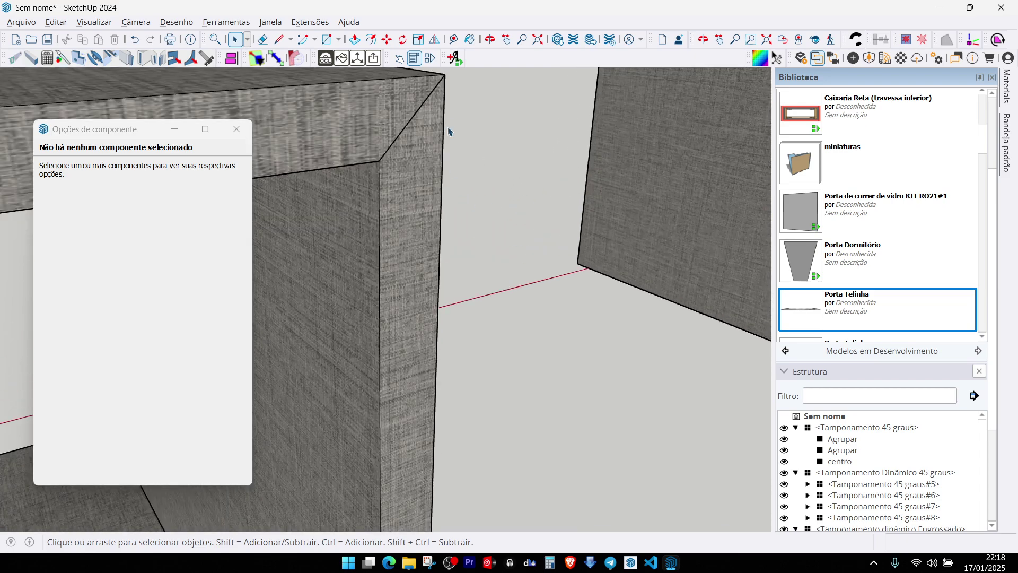
scroll(382, 173, "down", 6)
middle_click_drag(388, 175, 418, 187)
Step: Select the thickened red-edged box, inspect its inner reinforcement strips, and view its available panel thickness options without changing them
left_click(356, 154)
middle_click_drag(368, 157, 469, 222)
scroll(505, 197, "up", 3)
scroll(467, 157, "up", 3)
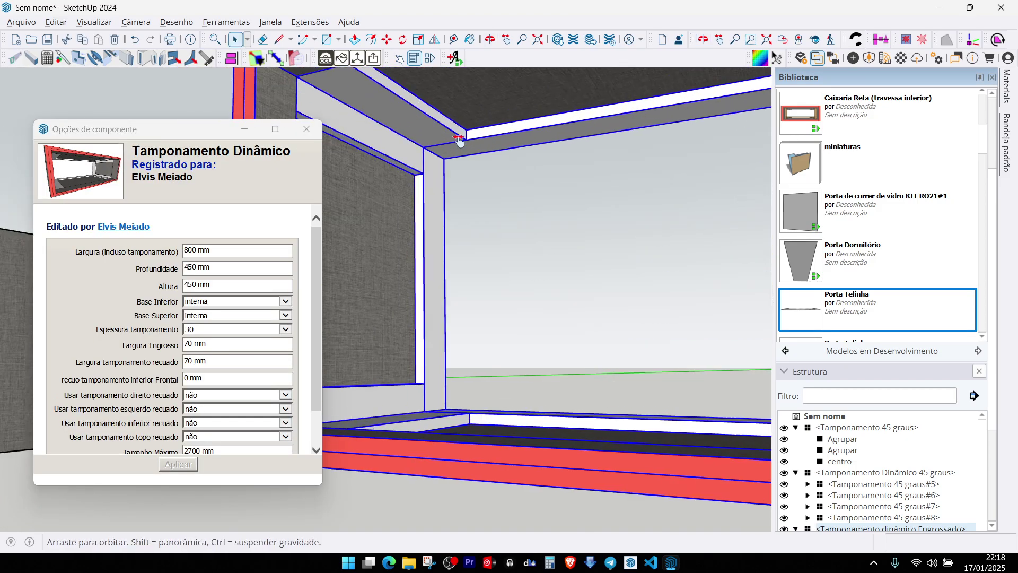
scroll(469, 228, "up", 3)
middle_click_drag(448, 424, 350, 337)
scroll(455, 216, "down", 3)
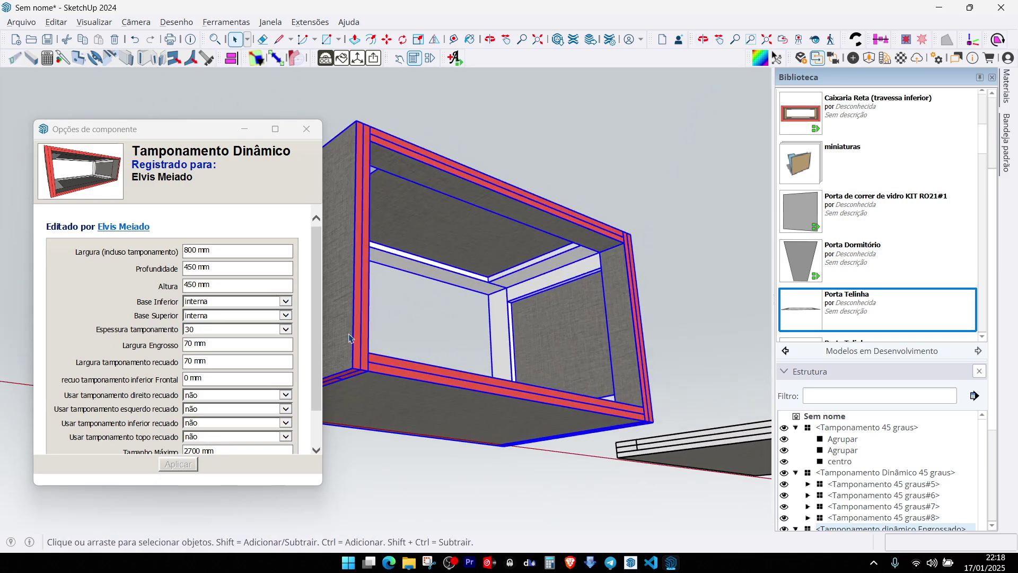
left_click(196, 333)
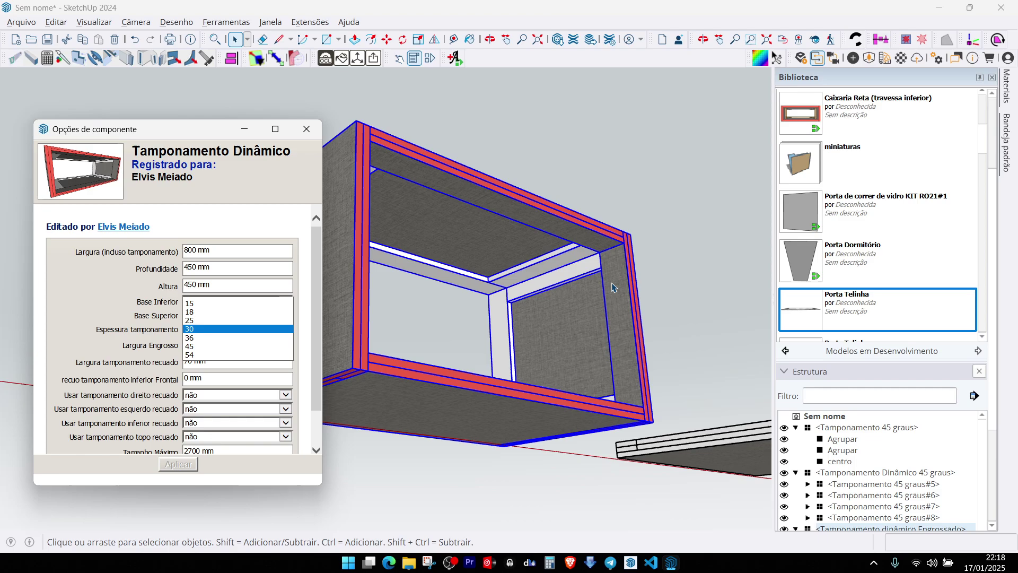
scroll(584, 326, "up", 1)
scroll(585, 345, "down", 1)
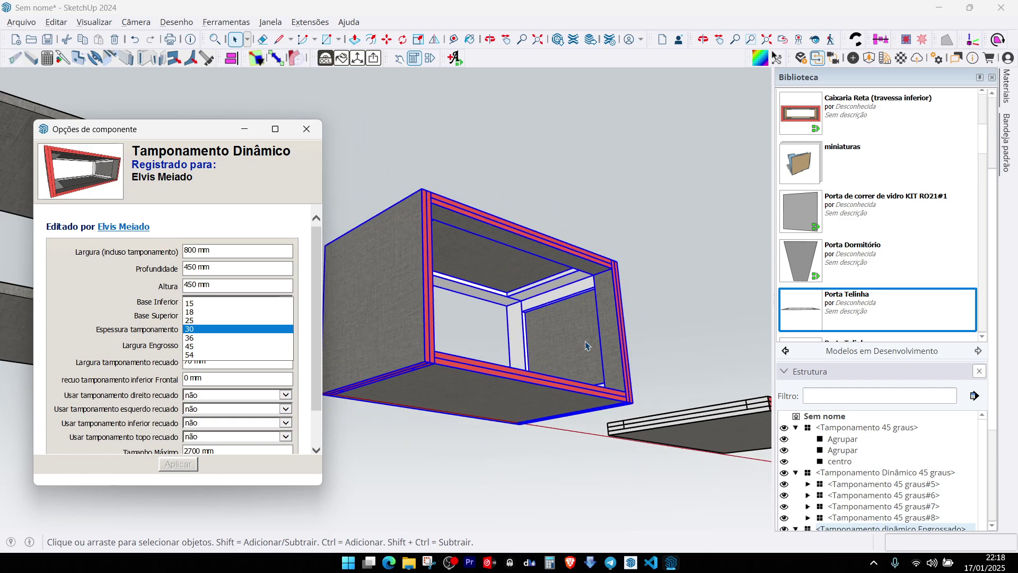
scroll(586, 305, "up", 2)
left_click(698, 276)
Step: Examine the thickened box's red front edges, underside and interior from several directions
middle_click_drag(690, 265, 660, 334)
scroll(653, 316, "down", 2)
scroll(636, 339, "up", 3)
middle_click_drag(684, 376, 711, 353)
scroll(600, 340, "up", 4)
scroll(608, 331, "down", 4)
scroll(564, 317, "down", 3)
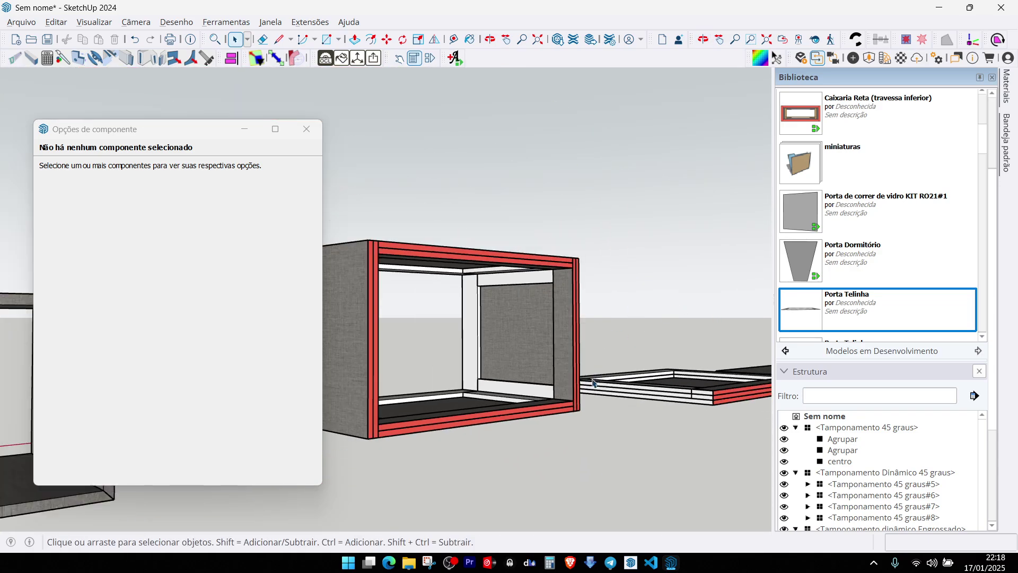
middle_click_drag(564, 317, 648, 265)
scroll(649, 265, "up", 2)
scroll(479, 295, "down", 2)
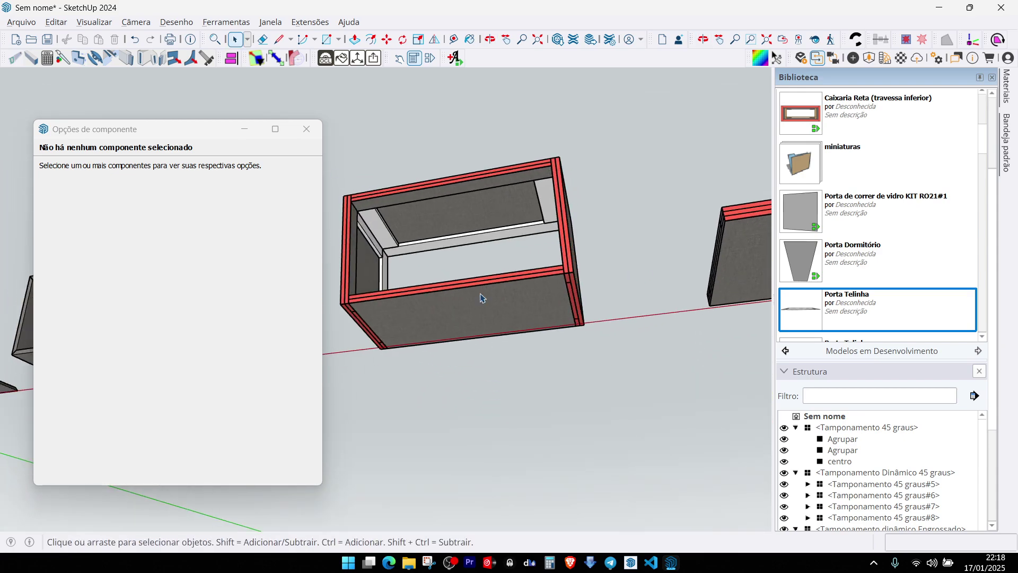
middle_click_drag(480, 295, 582, 373)
scroll(527, 371, "down", 2)
scroll(582, 373, "up", 4)
double_click(621, 348)
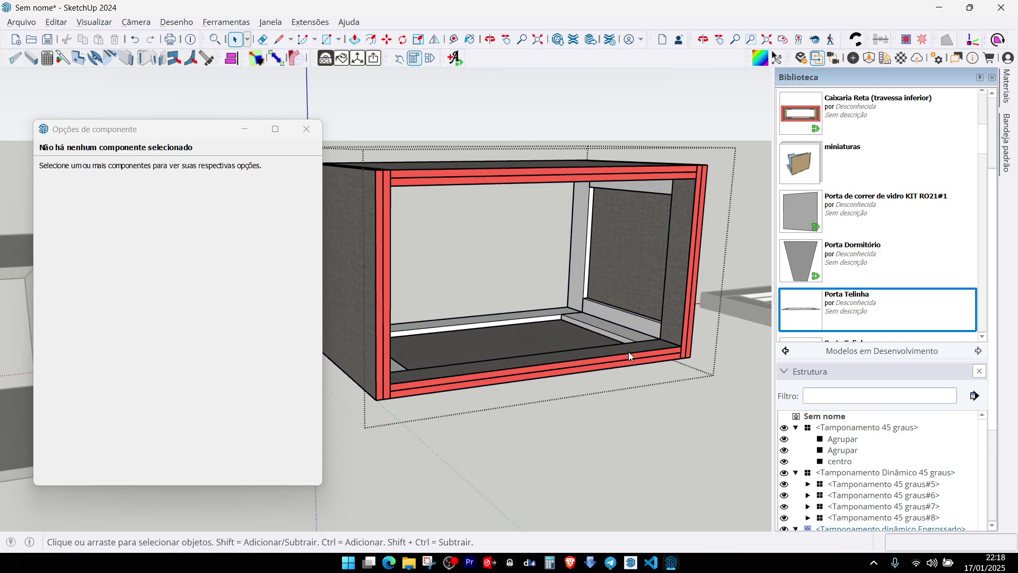
left_click(629, 352)
scroll(643, 351, "up", 3)
left_click(571, 457)
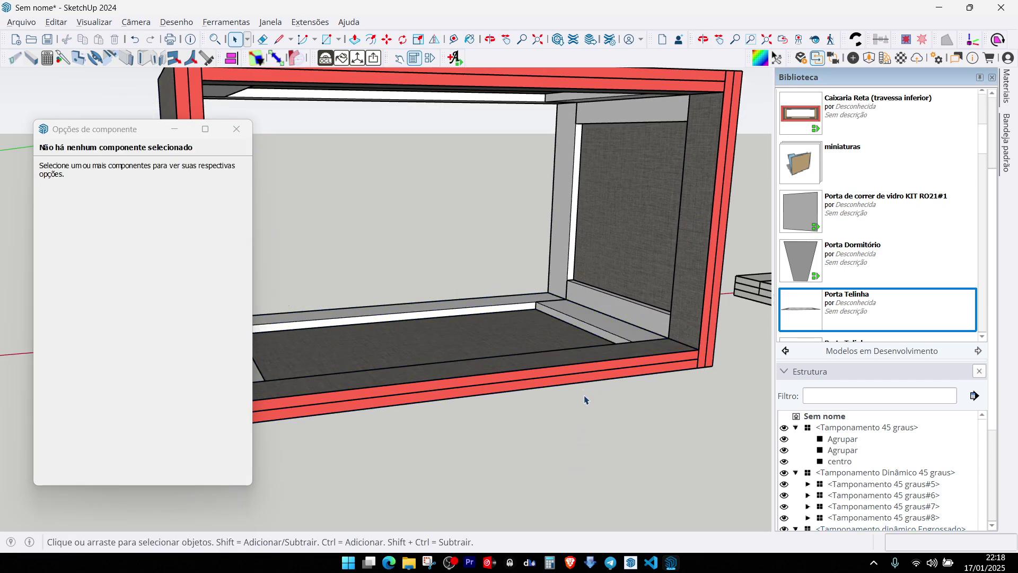
Step: Open the thickened box and set its base panel's thickening model to "Só Largura", applying the change
double_click(582, 367)
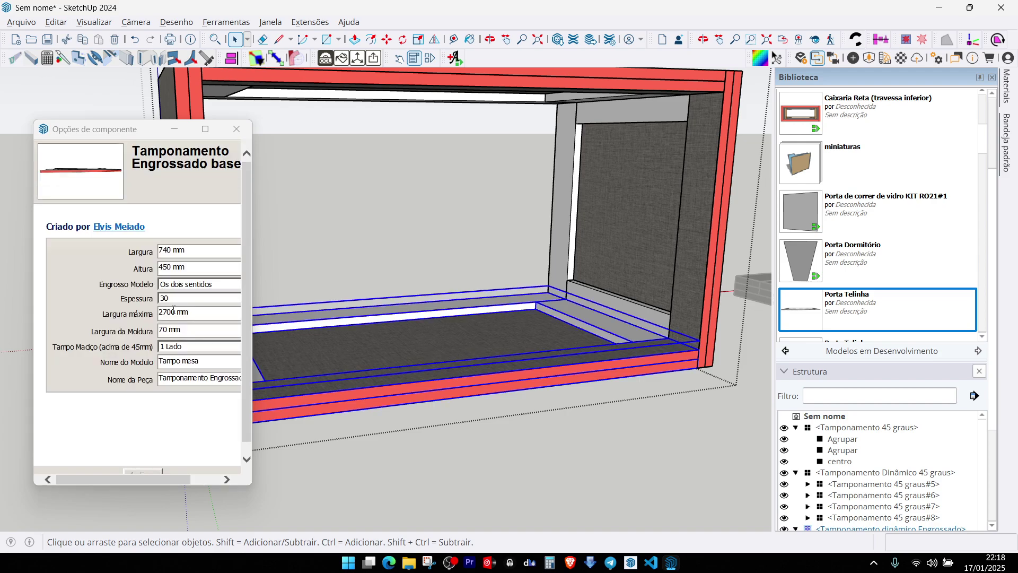
left_click(207, 285)
left_click(211, 281)
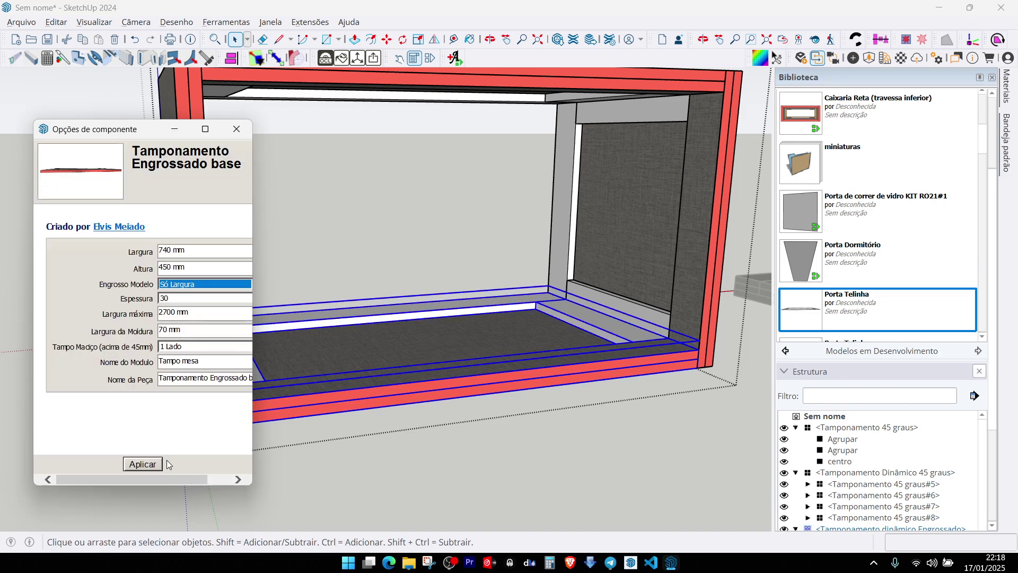
left_click(154, 465)
Step: Apply the "Só Largura" thickening model to the box's top panel and leave the box group
middle_click_drag(594, 364, 619, 76)
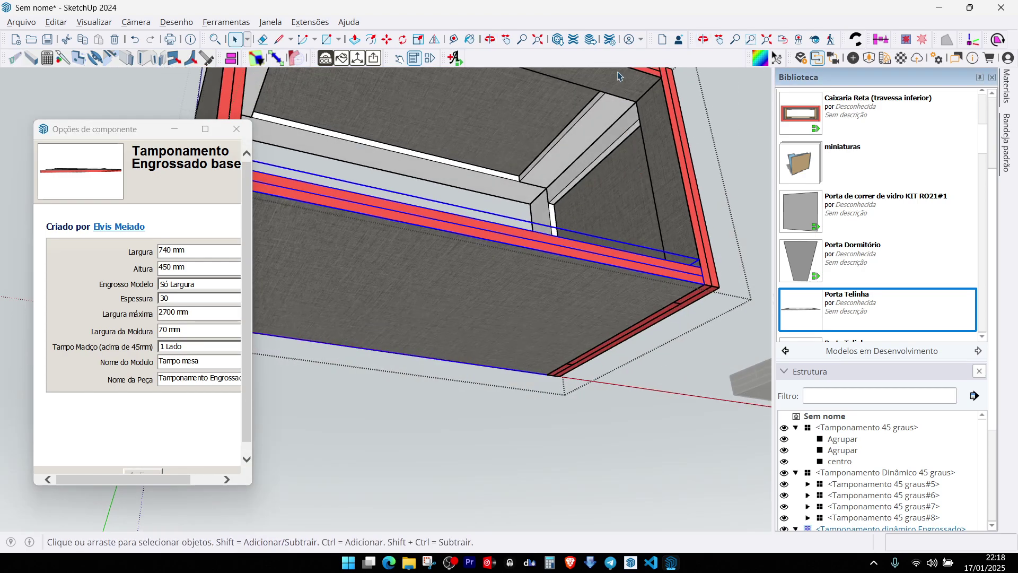
left_click(622, 82)
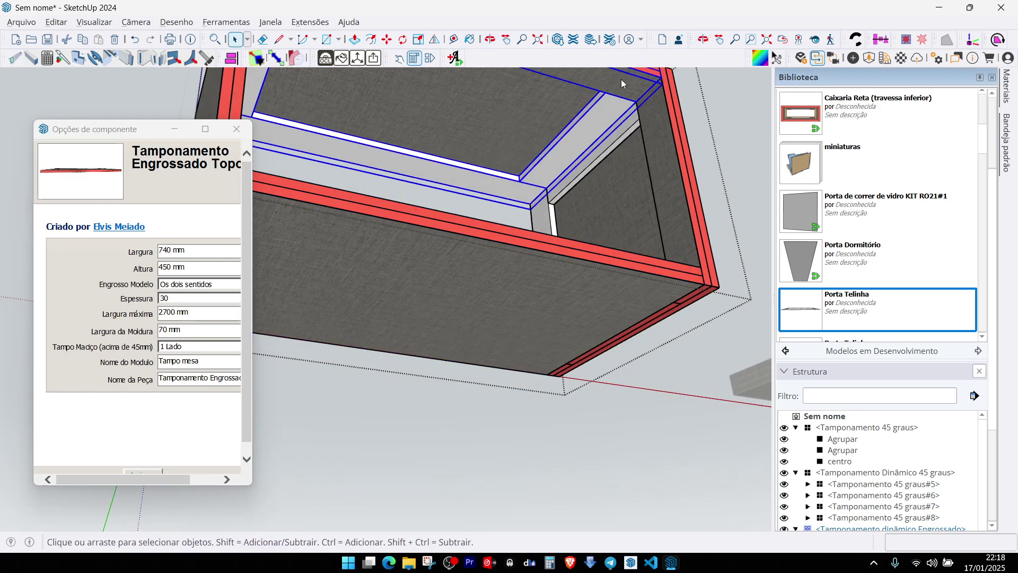
left_click(195, 289)
left_click(193, 285)
left_click(194, 284)
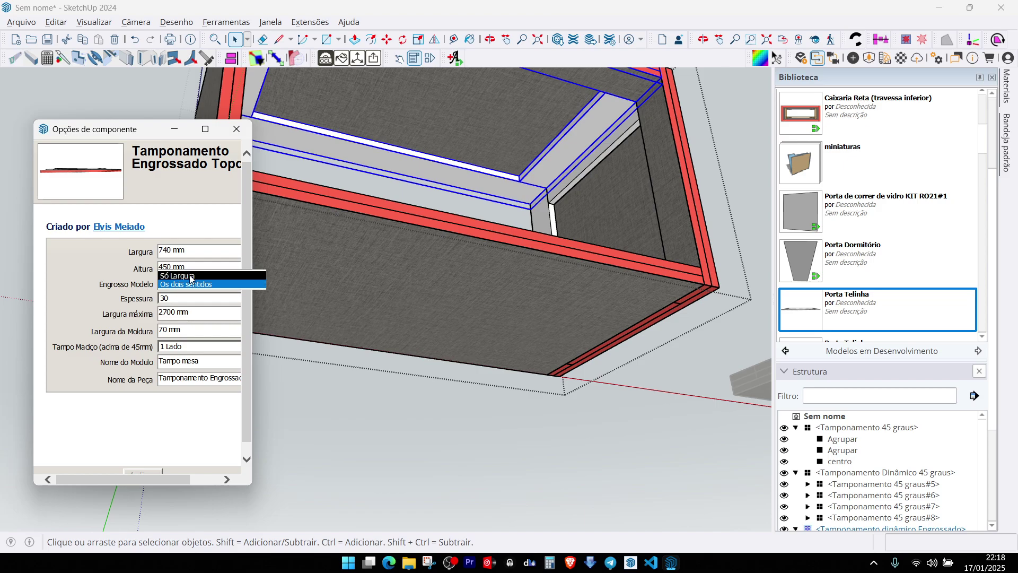
left_click(191, 276)
left_click(153, 467)
middle_click_drag(639, 158, 525, 182)
scroll(525, 182, "down", 2)
left_click(614, 417)
Step: Inspect the inner corners where the box's top and base meet the side strips, and select the whole box to view its options
middle_click_drag(621, 355, 609, 208)
scroll(587, 170, "up", 3)
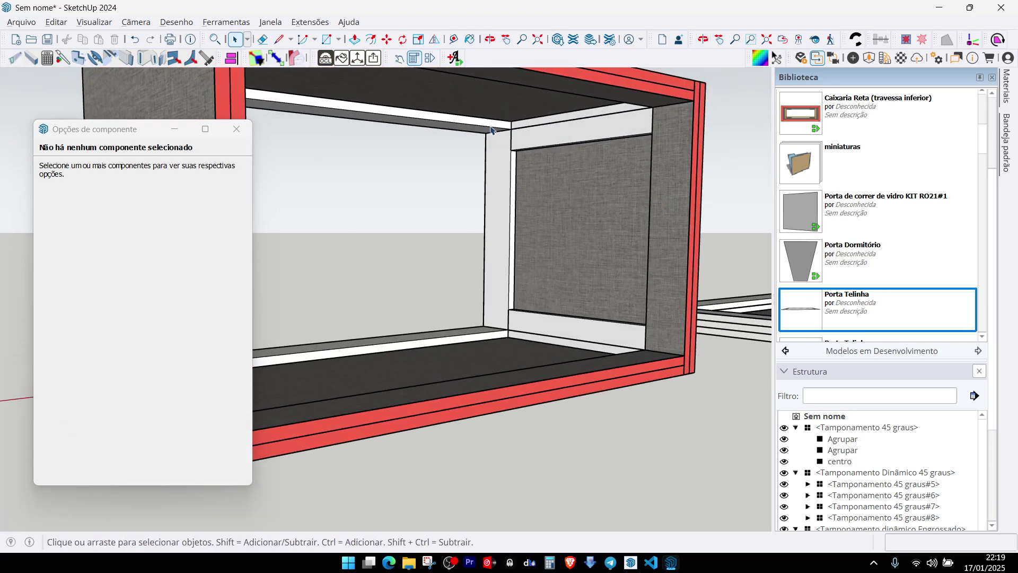
scroll(530, 124, "up", 1)
middle_click_drag(525, 133, 497, 108)
scroll(576, 138, "down", 2)
scroll(576, 139, "down", 1)
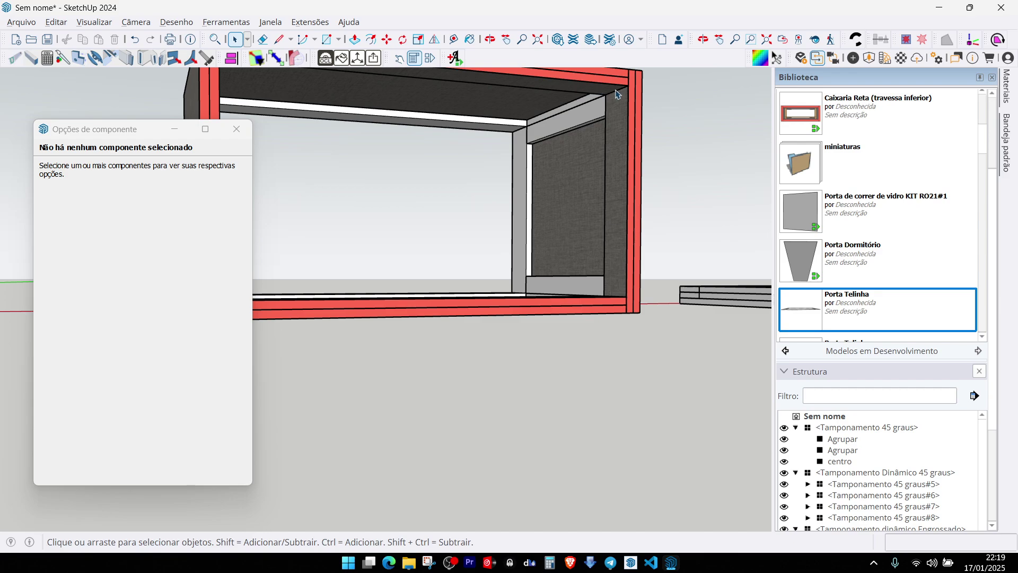
middle_click_drag(615, 95, 584, 69)
scroll(576, 119, "up", 5)
middle_click_drag(575, 119, 461, 296)
scroll(586, 160, "down", 5)
scroll(582, 167, "down", 3)
left_click(389, 305)
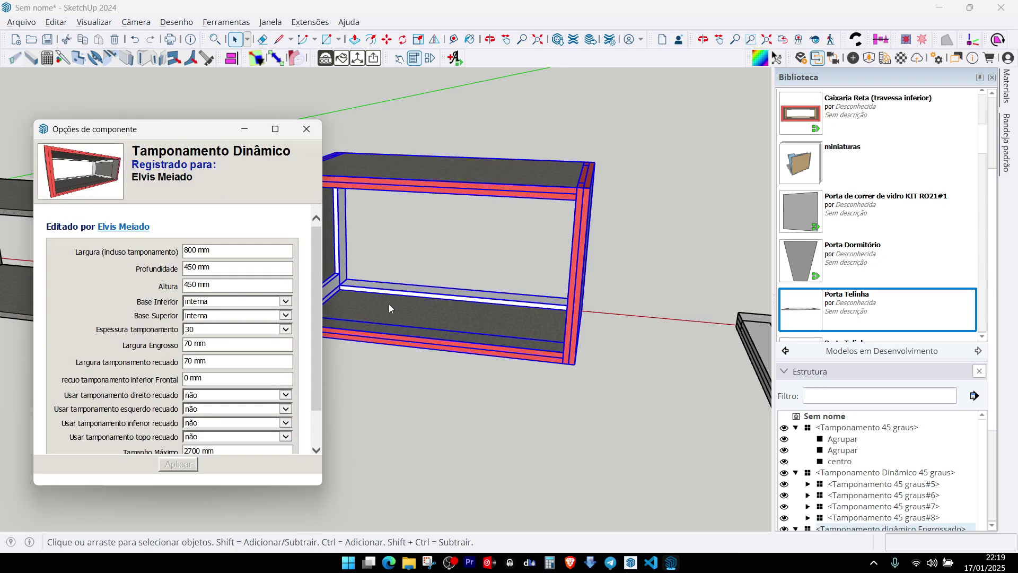
Step: Set the thickened box's "Espessura tamponamento" to 45, apply it, and inspect the layered edges and inner corners
left_click(210, 336)
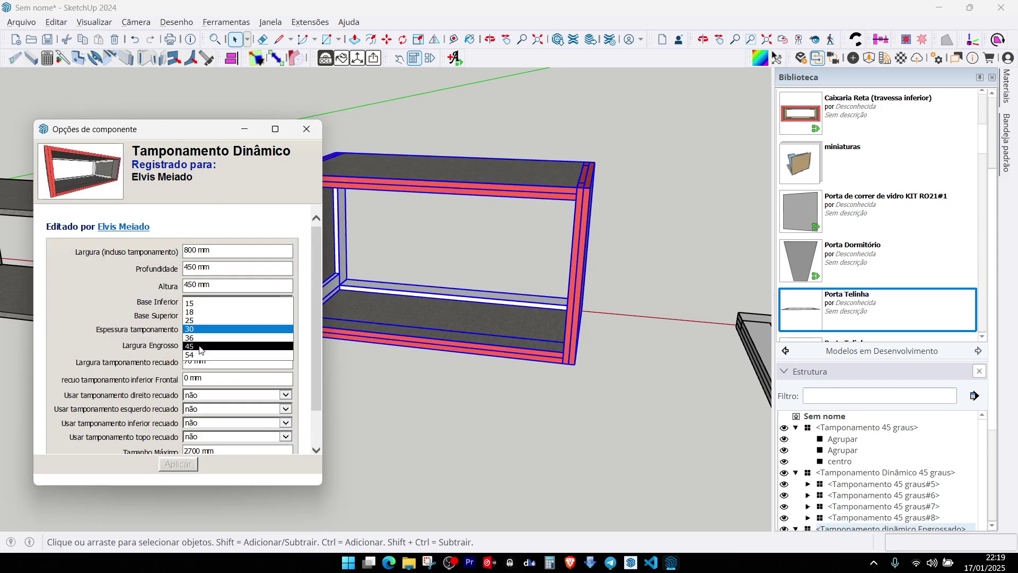
left_click(203, 347)
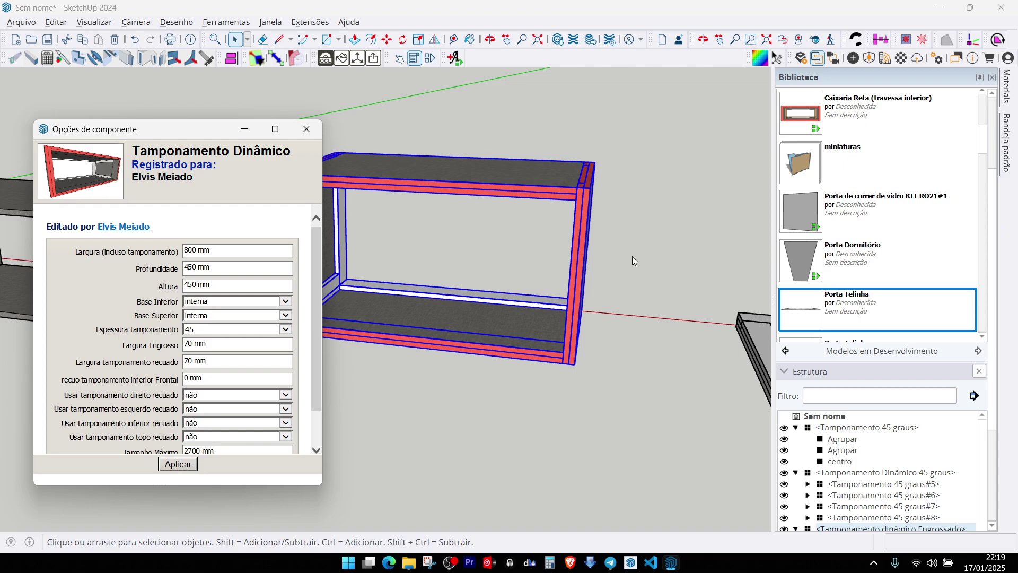
scroll(403, 301, "up", 10)
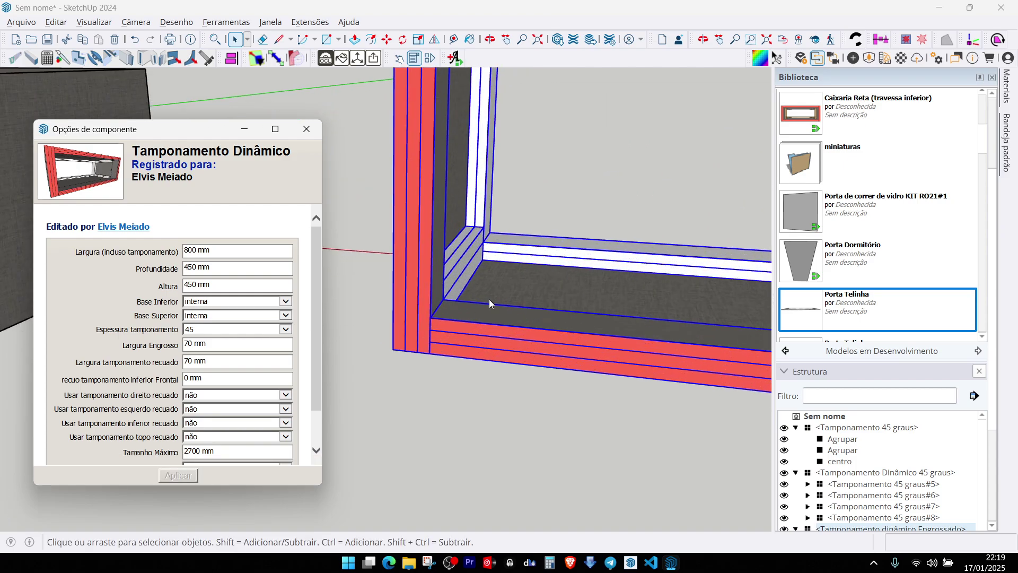
scroll(445, 253, "down", 8)
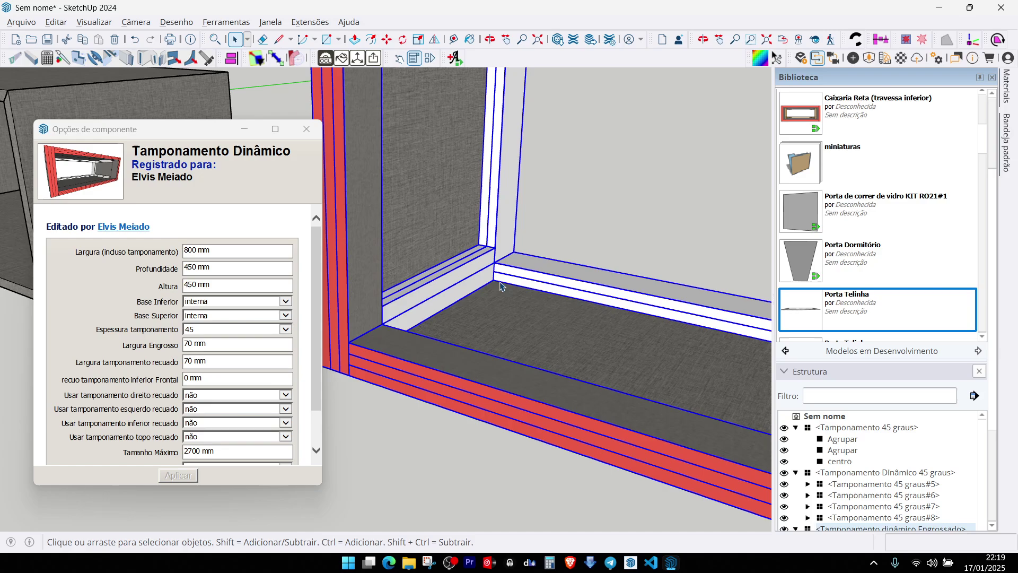
middle_click_drag(423, 221, 711, 187)
middle_click_drag(541, 366, 621, 261)
scroll(577, 263, "up", 4)
scroll(538, 277, "down", 4)
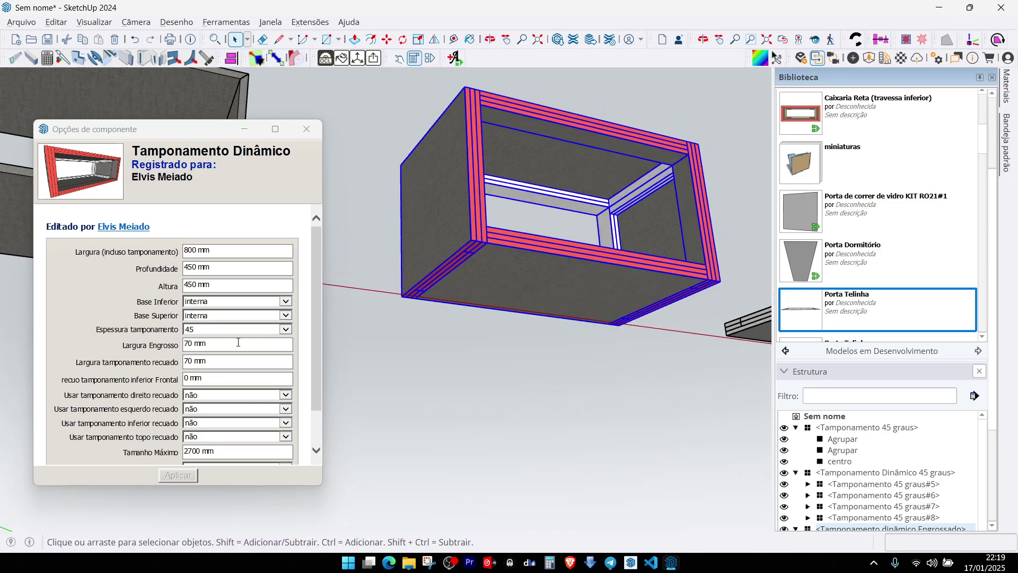
Step: Set the box's "Base Inferior" option to "externa" and apply the change
left_click(196, 302)
left_click(209, 316)
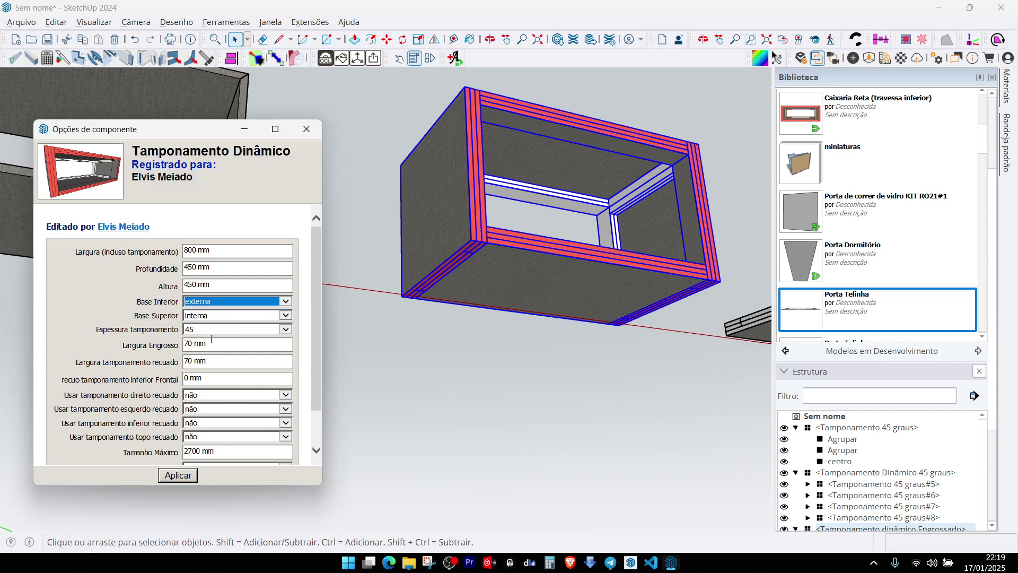
left_click(187, 478)
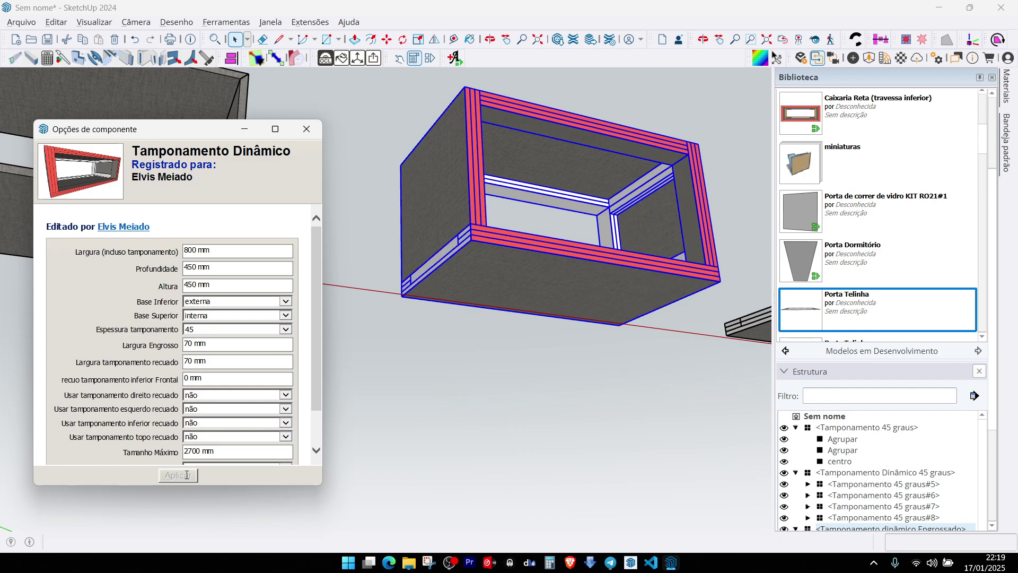
Step: Return "Base Inferior" to "interna", set "Base Superior" to "externa", and apply both changes to the box
left_click(209, 302)
left_click(206, 292)
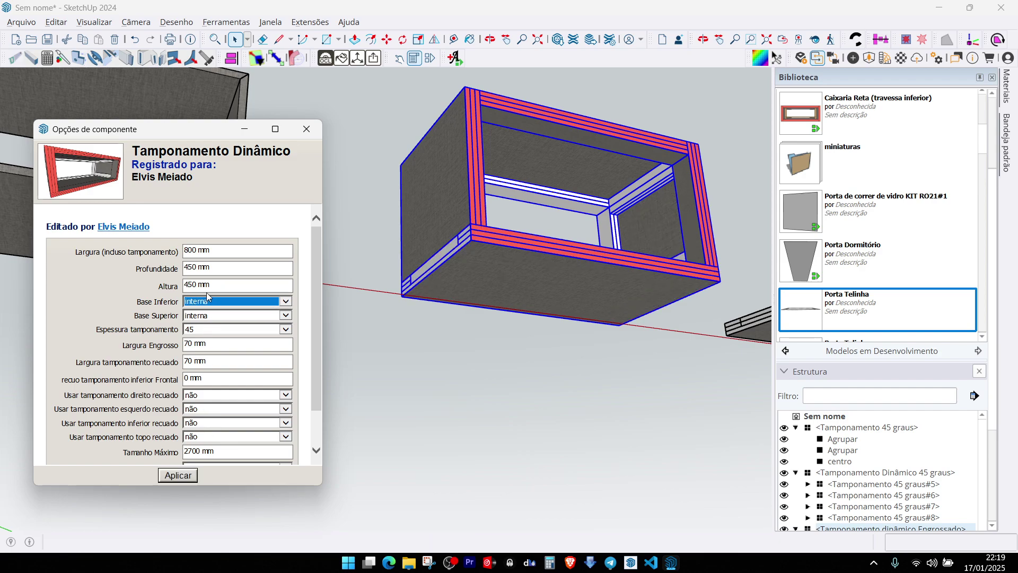
left_click(207, 302)
left_click(186, 476)
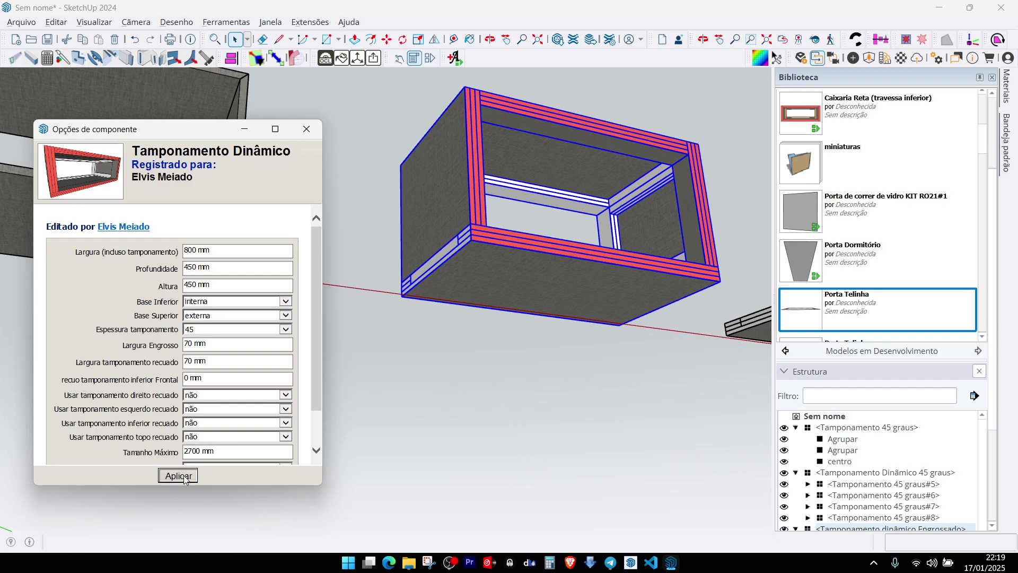
left_click(187, 476)
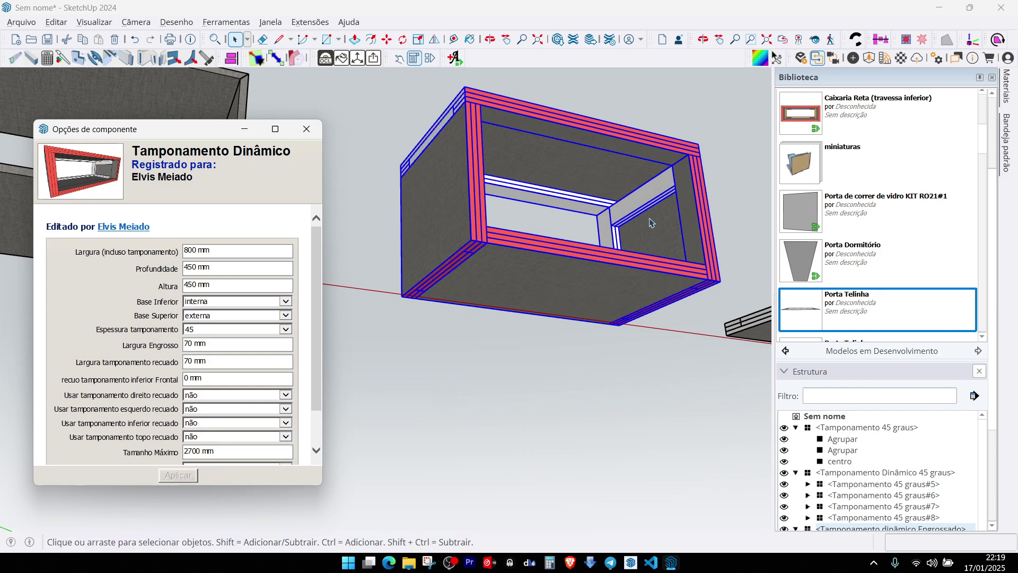
Step: Set the box's "Base Superior" option back to "interna" and apply the change
left_click(210, 316)
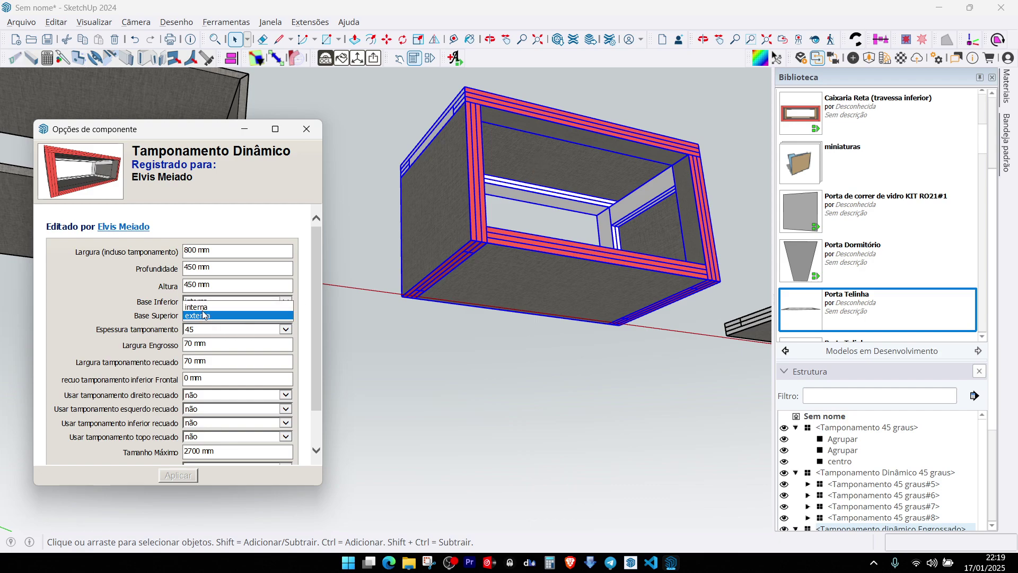
left_click(203, 308)
left_click(187, 475)
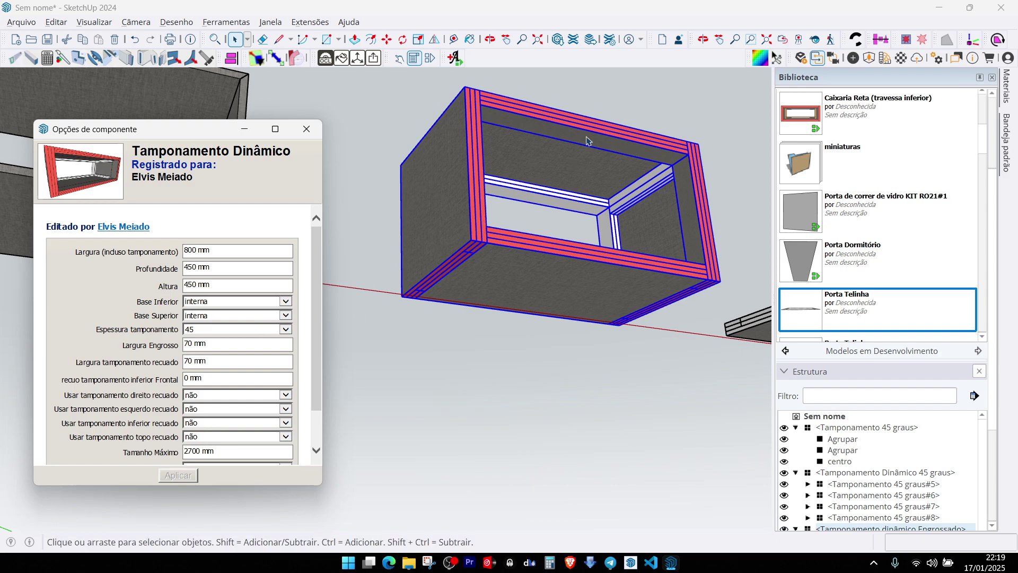
middle_click_drag(586, 140, 583, 139)
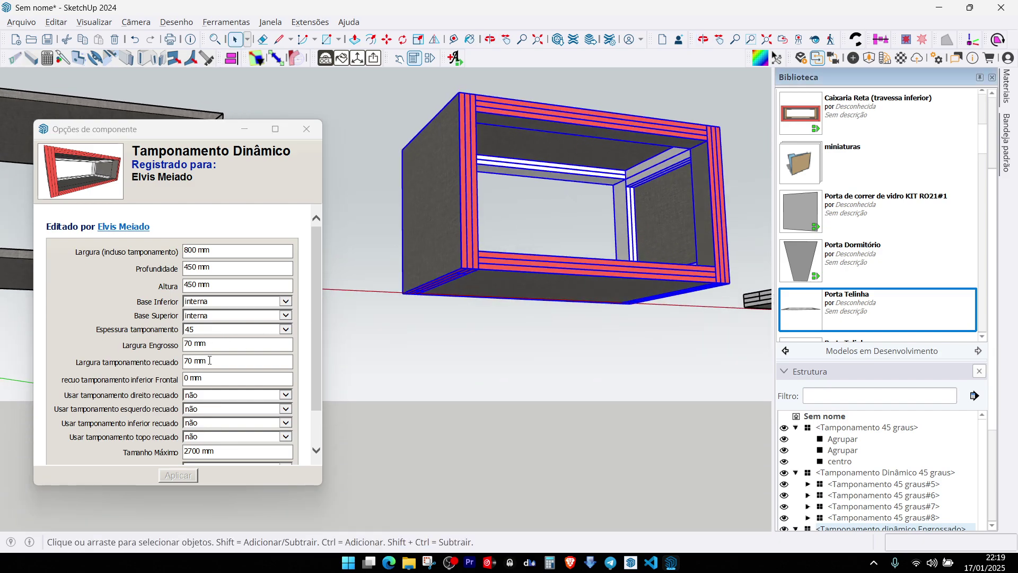
Step: Set the box's panel thickness to 30 and "Usar tamponamento topo recuado" to "sim", then apply and view the top
left_click(200, 329)
left_click(195, 318)
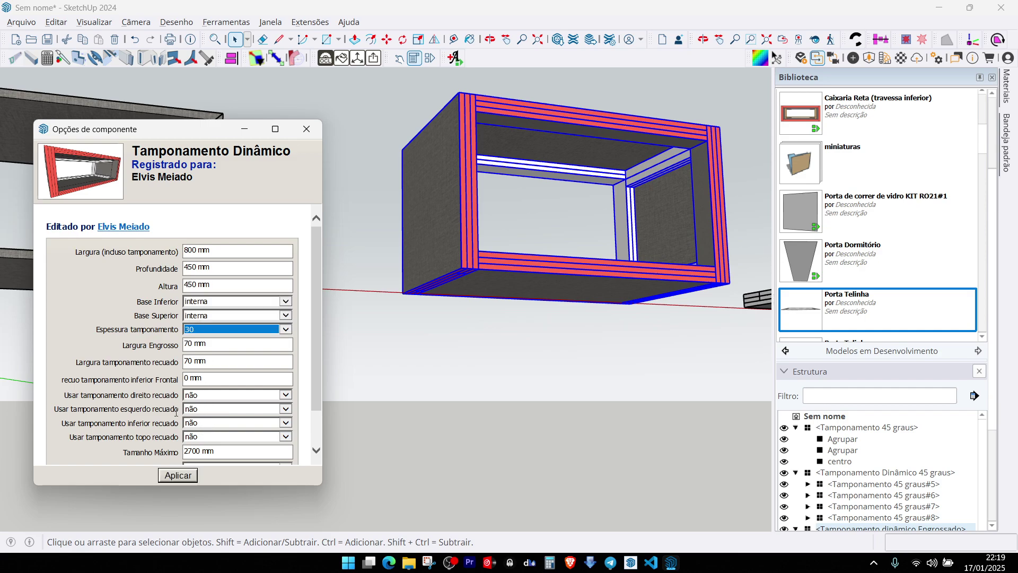
left_click(195, 439)
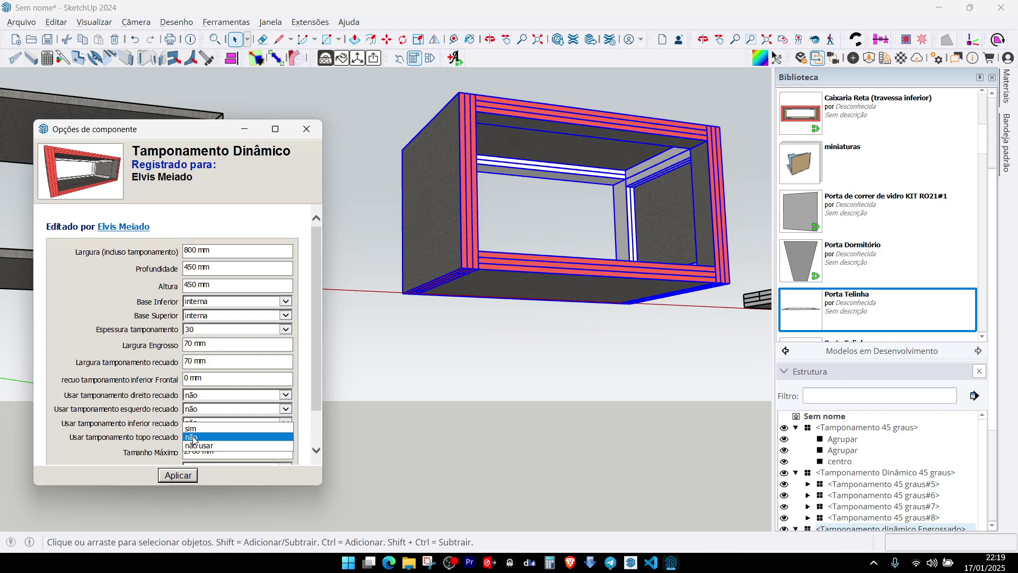
left_click(190, 445)
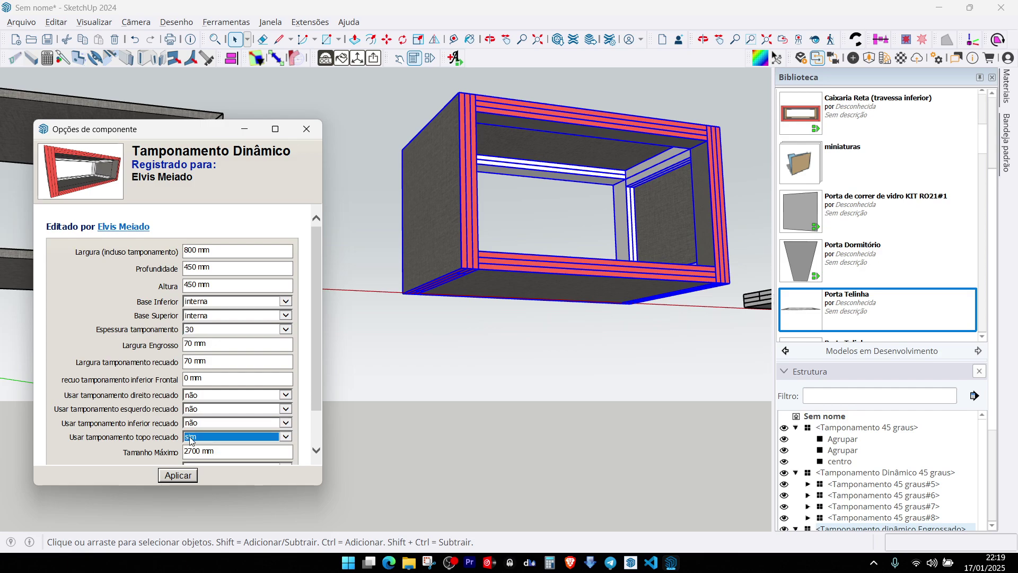
left_click(176, 480)
middle_click_drag(618, 146, 635, 104)
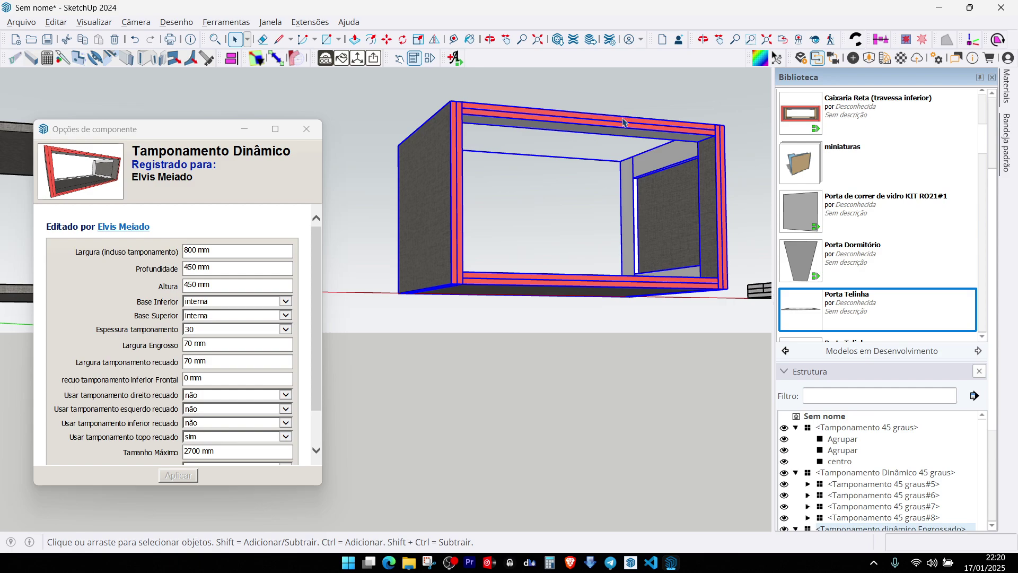
Step: Apply "não usar" for the box's recessed top panel option, then set it back to "não" and apply again
left_click(203, 438)
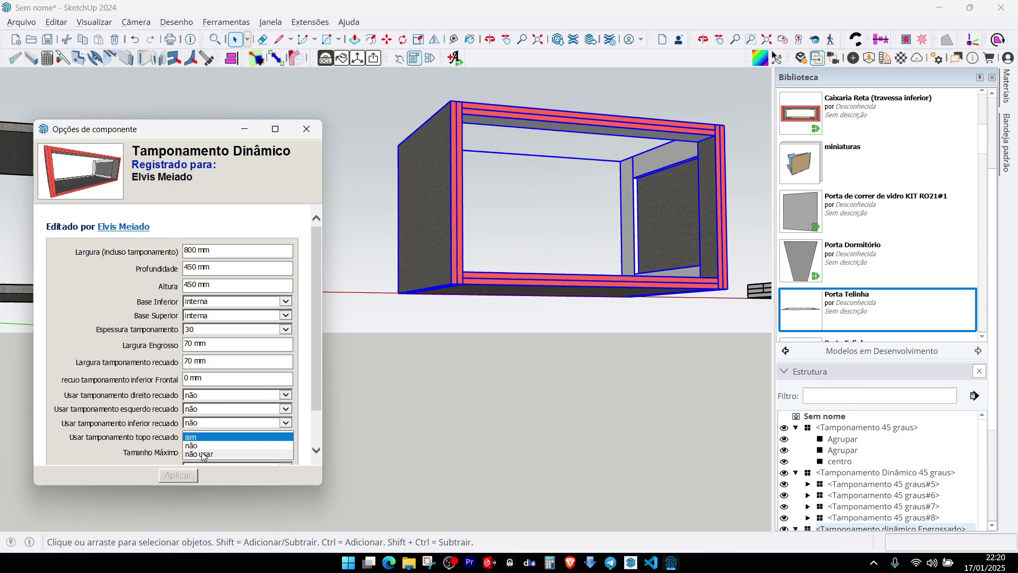
left_click(204, 447)
left_click(209, 439)
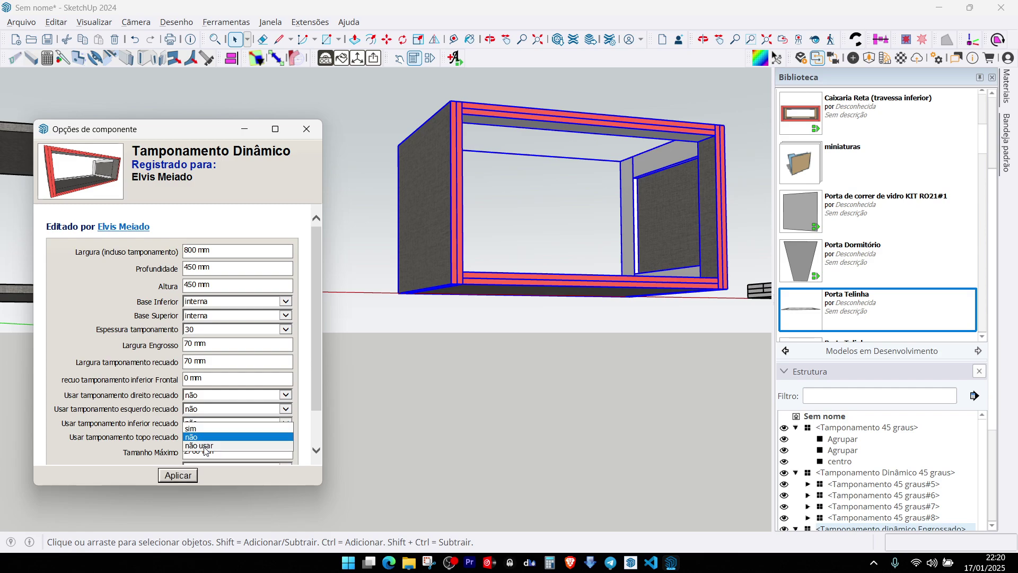
left_click(207, 452)
left_click(196, 475)
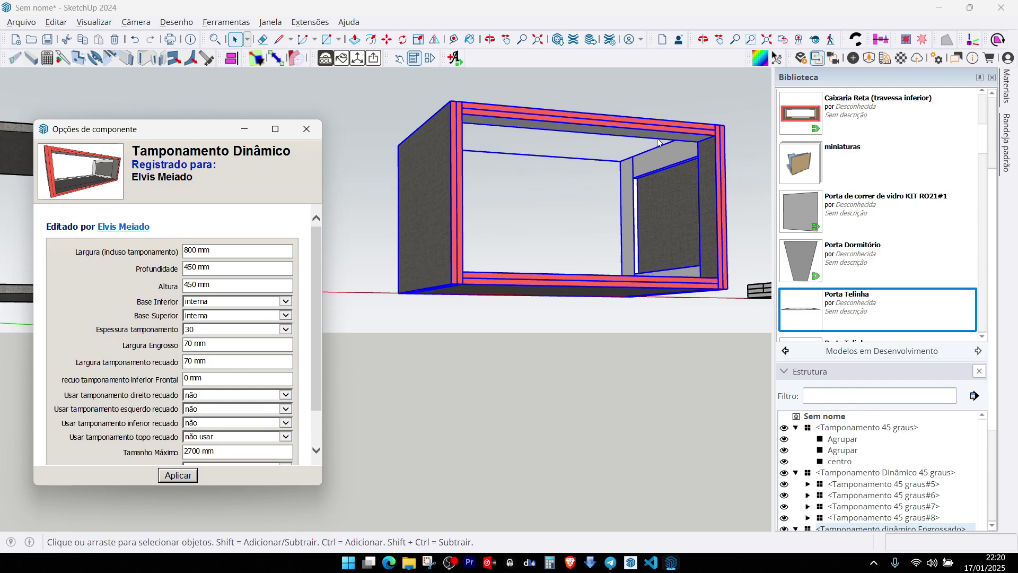
left_click(215, 438)
left_click(205, 429)
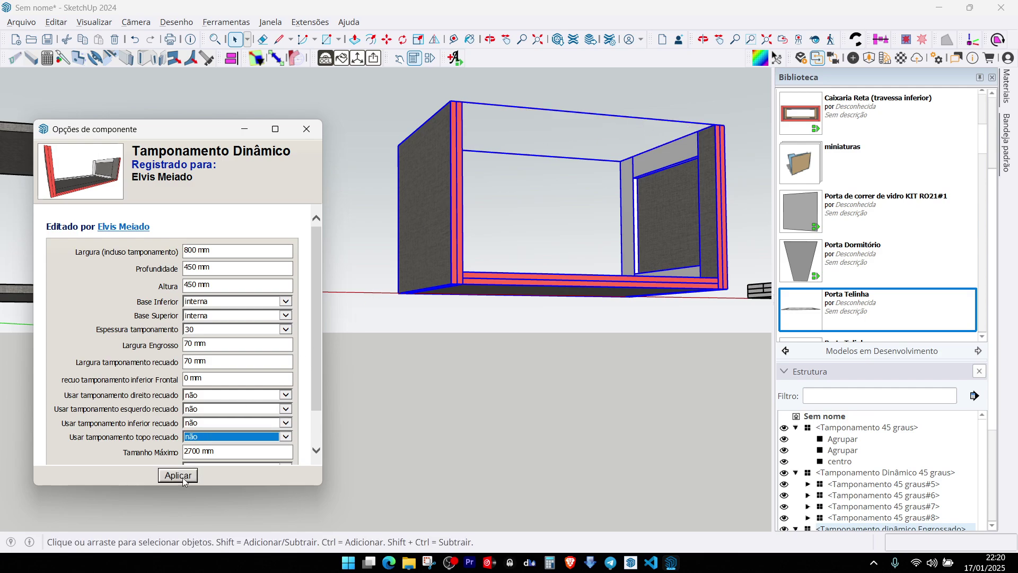
left_click(178, 475)
Step: Set "recuo tamponamento inferior Frontal" to 40 mm, apply it, and inspect the recessed base from below and the front
middle_click_drag(477, 345, 607, 317)
scroll(644, 269, "up", 4)
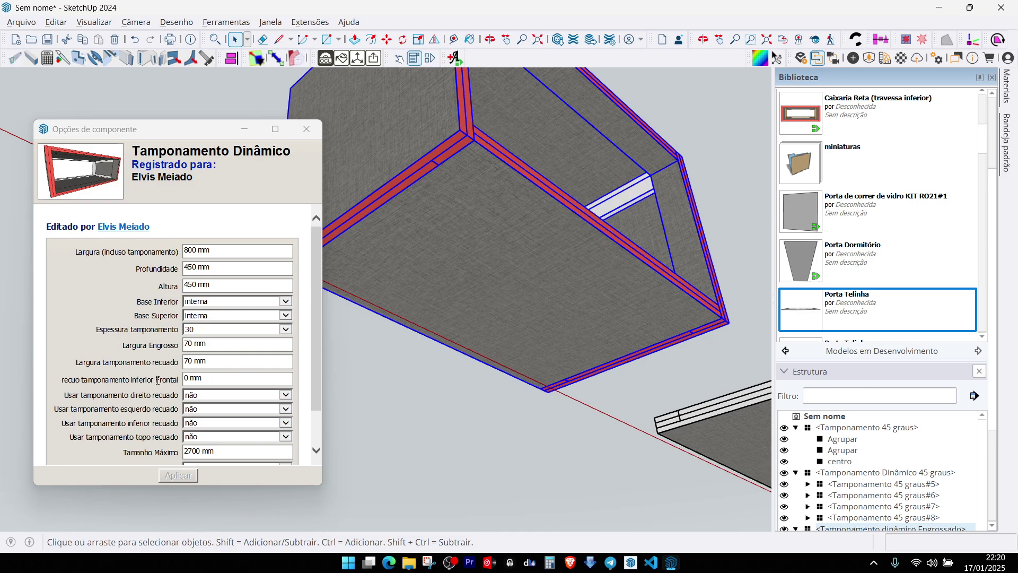
left_click(215, 378)
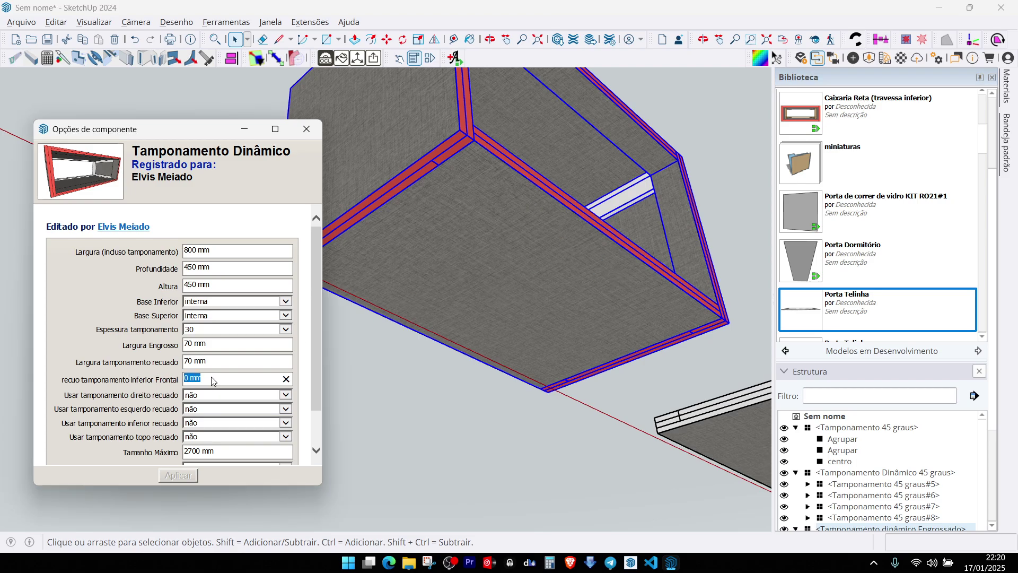
type("40")
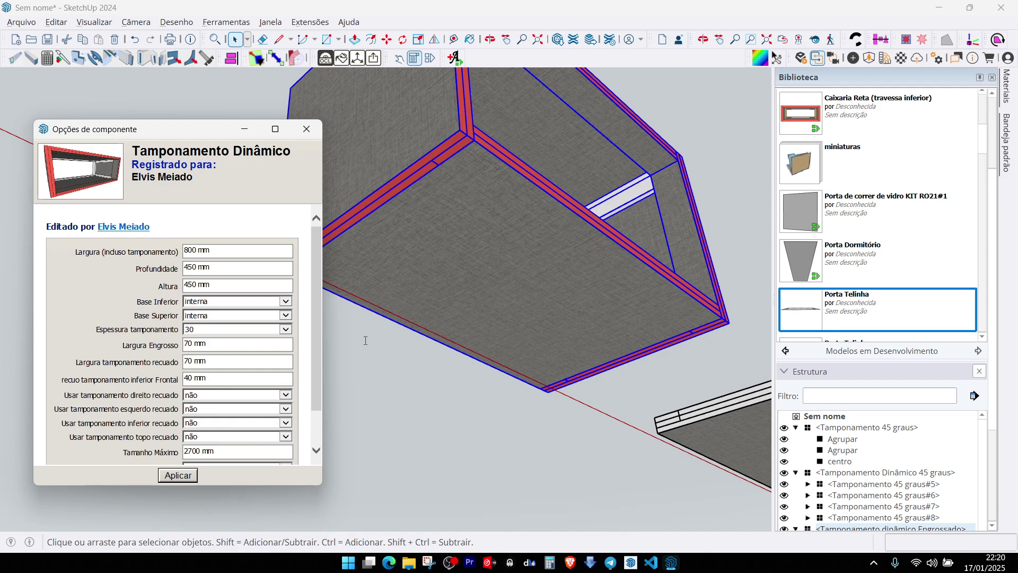
key("Return")
middle_click_drag(472, 155, 497, 155)
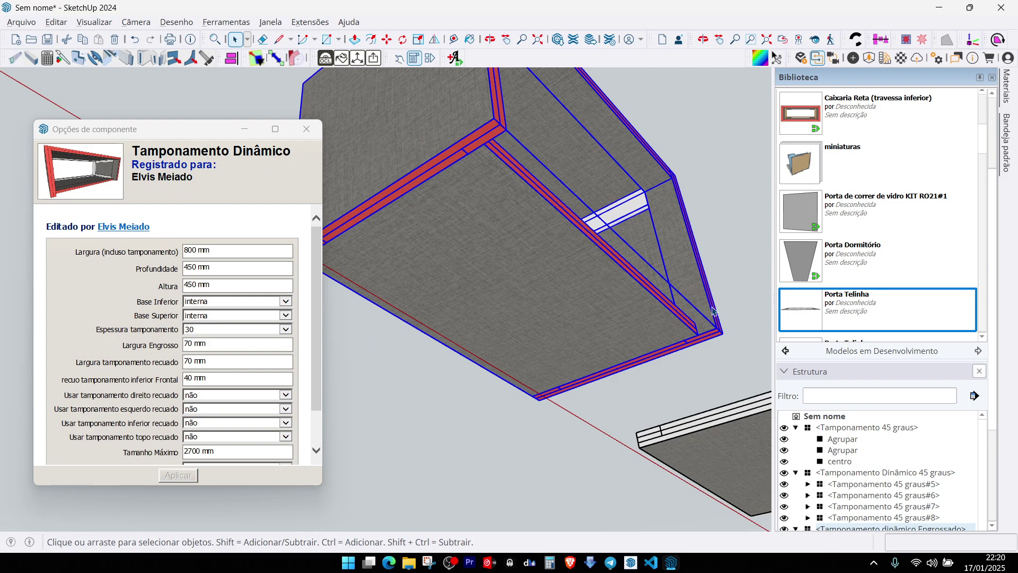
middle_click_drag(713, 311, 679, 295)
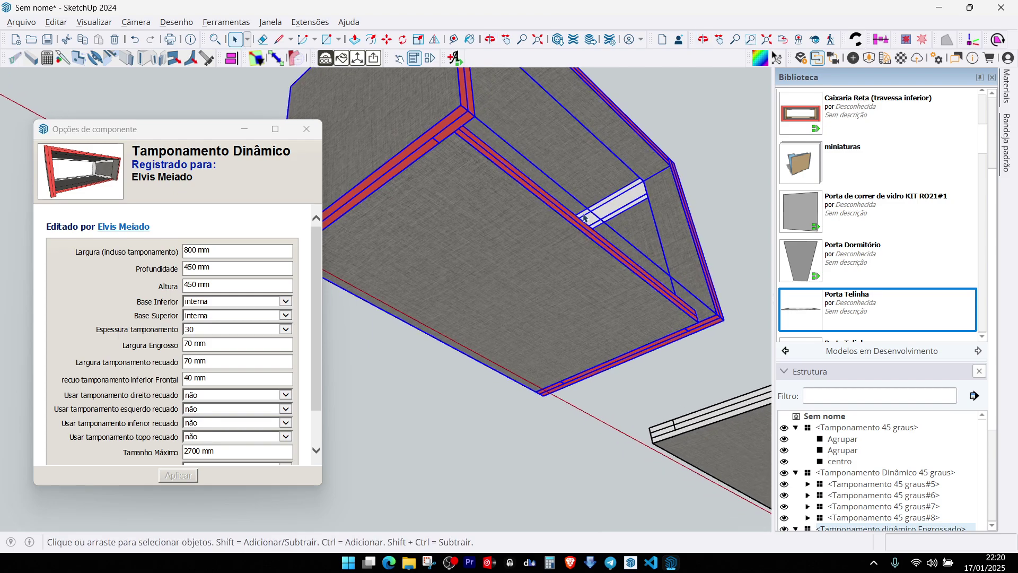
middle_click_drag(605, 234, 575, 407)
scroll(579, 416, "down", 3)
scroll(555, 409, "down", 2)
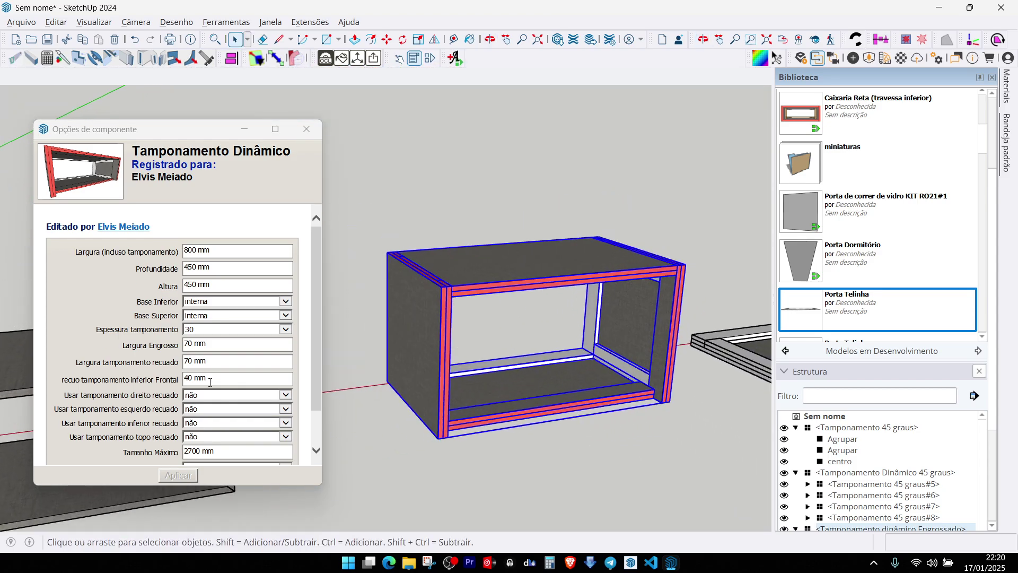
Step: Set "recuo tamponamento inferior Frontal" back to 0 mm, apply it, and reselect the box
left_click_drag(210, 382, 158, 380)
type("0")
key("Return")
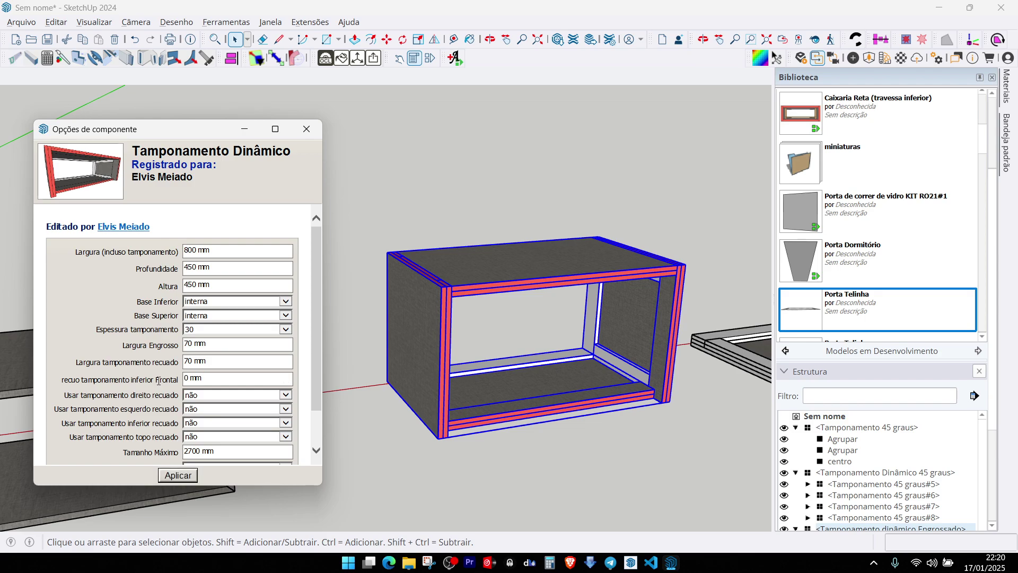
middle_click_drag(635, 404, 561, 401)
scroll(469, 382, "down", 4)
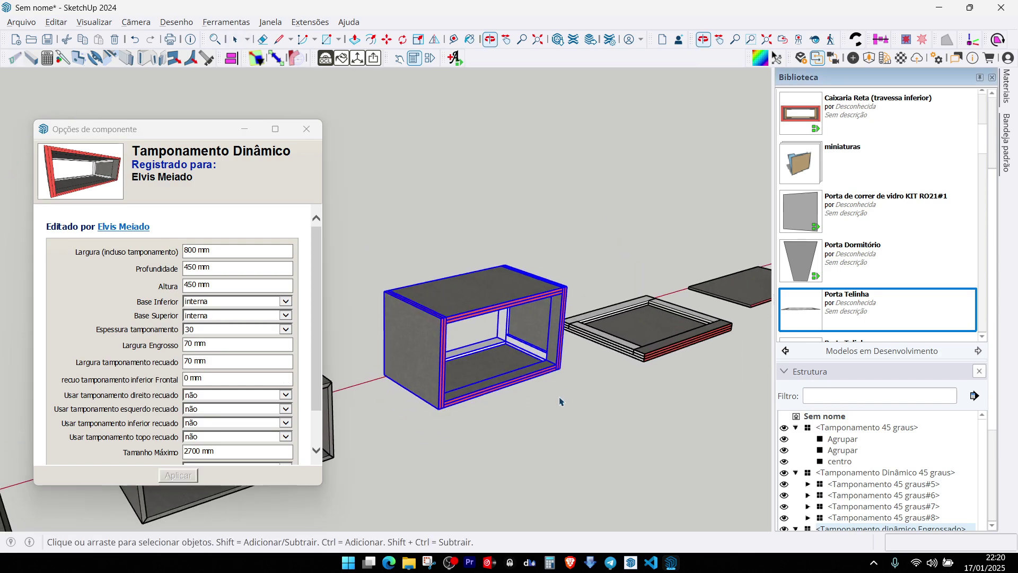
left_click(560, 399)
left_click(473, 307)
Step: Set the box's thickness to 45 and "Lado do Tampo Maciço (acima de 45mm)" to 2, apply, and inspect the inner faces
scroll(215, 364, "down", 2)
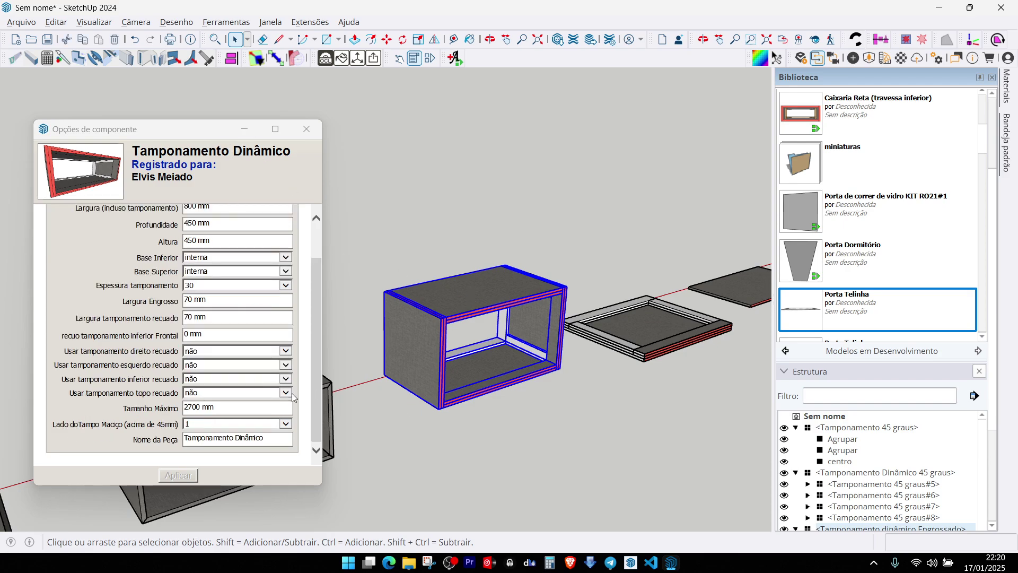
scroll(449, 370, "up", 5)
middle_click_drag(463, 369, 438, 333)
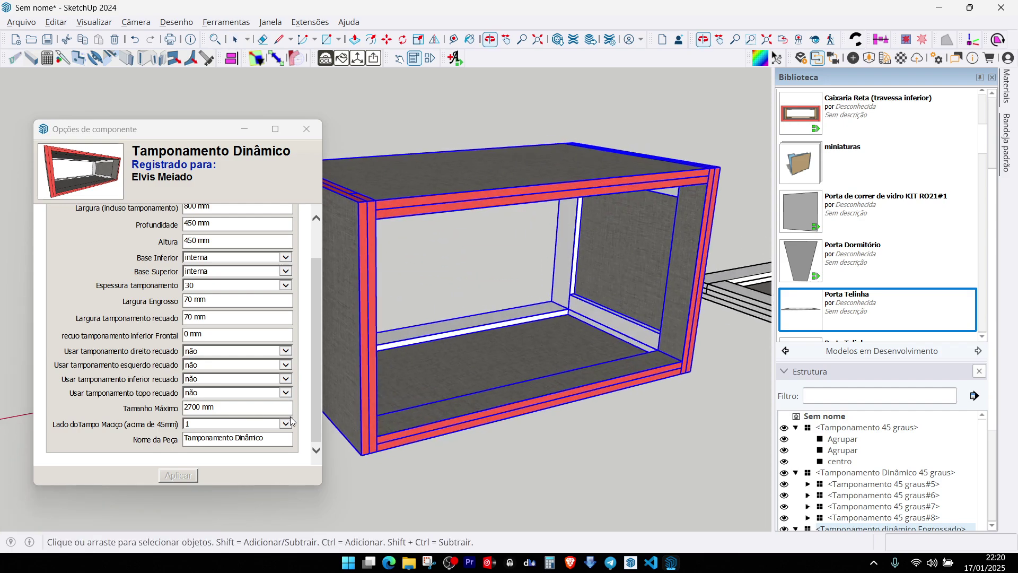
left_click(206, 289)
left_click(197, 300)
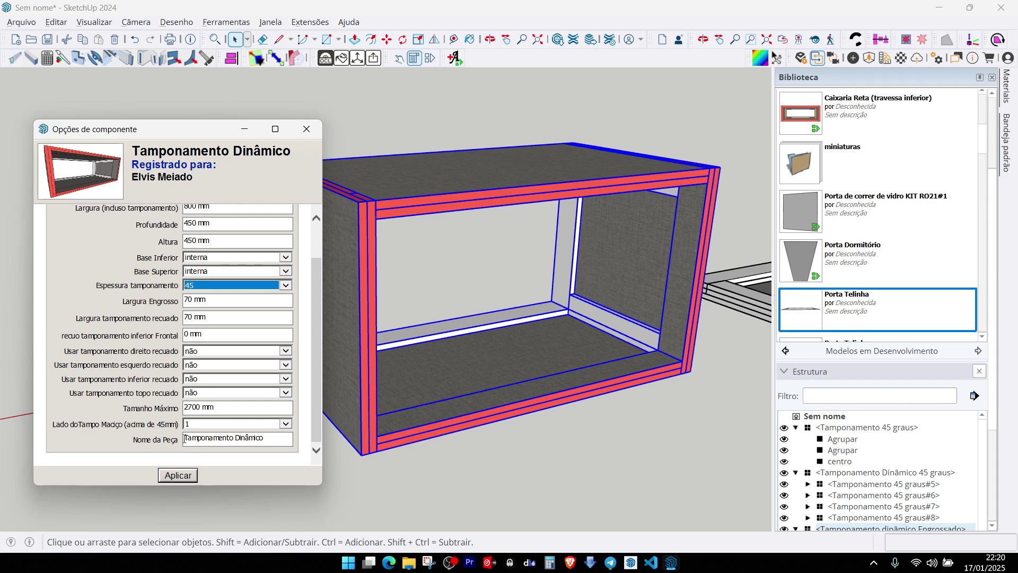
left_click(207, 423)
left_click(193, 435)
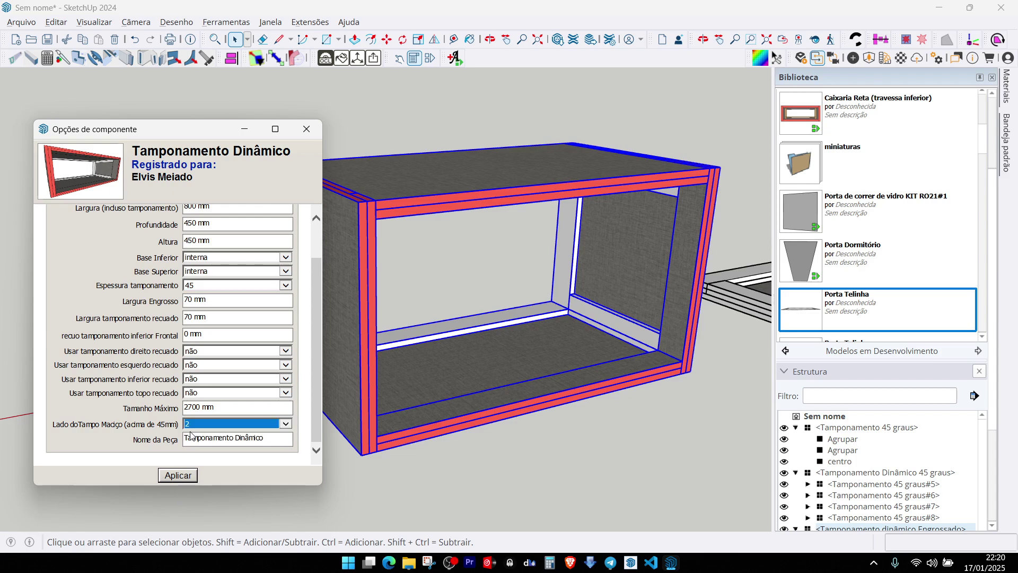
left_click(179, 480)
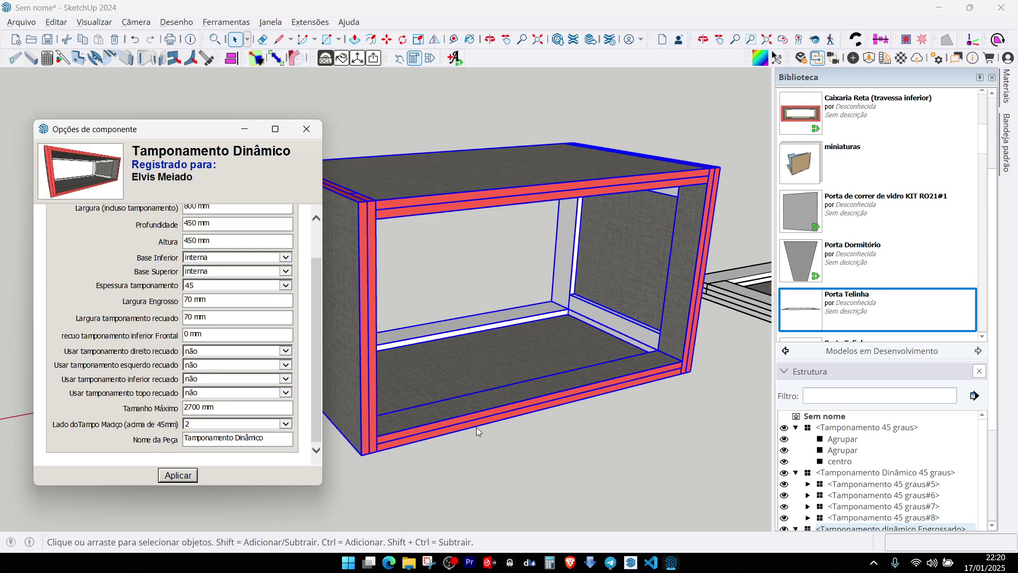
middle_click_drag(510, 409, 590, 512)
scroll(608, 335, "down", 4)
key("x")
key("x")
middle_click_drag(546, 380, 498, 277)
scroll(584, 328, "down", 3)
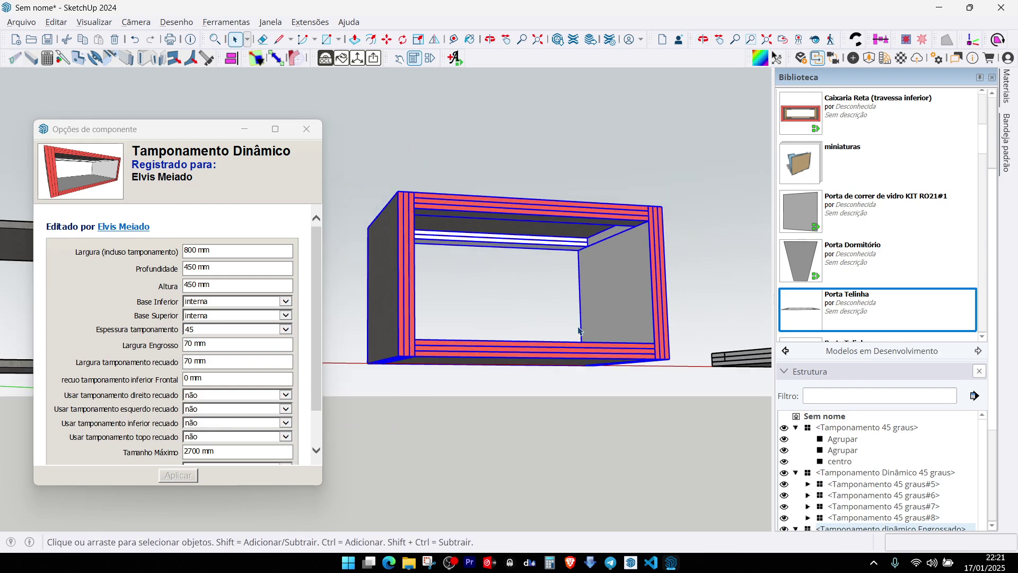
Step: Inspect the box from below and check the component options of its thickened top panel
middle_click_drag(580, 331, 648, 233)
key("x")
scroll(583, 372, "up", 3)
key("x")
left_click(631, 196)
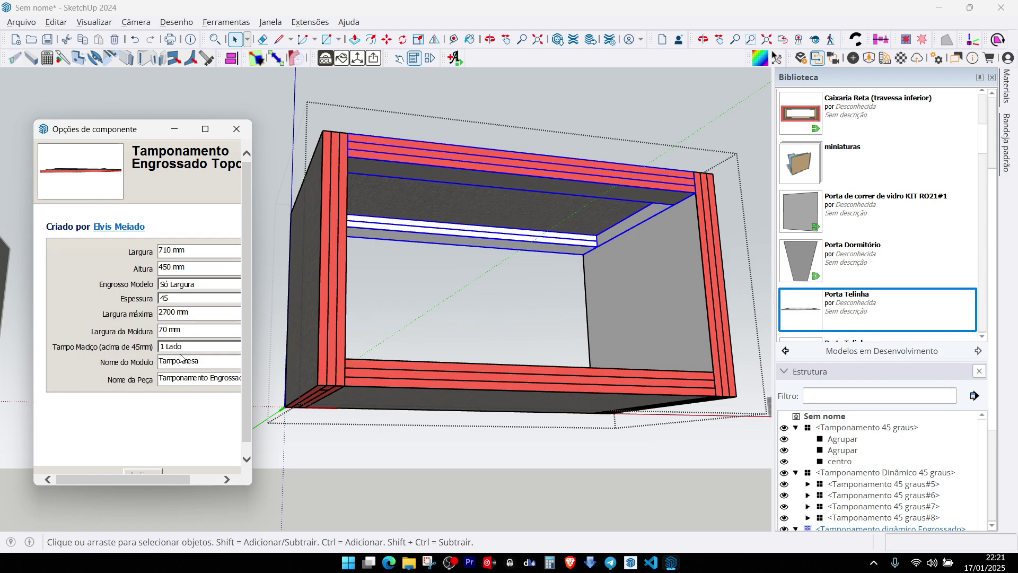
middle_click_drag(503, 257, 494, 281)
left_click(531, 255)
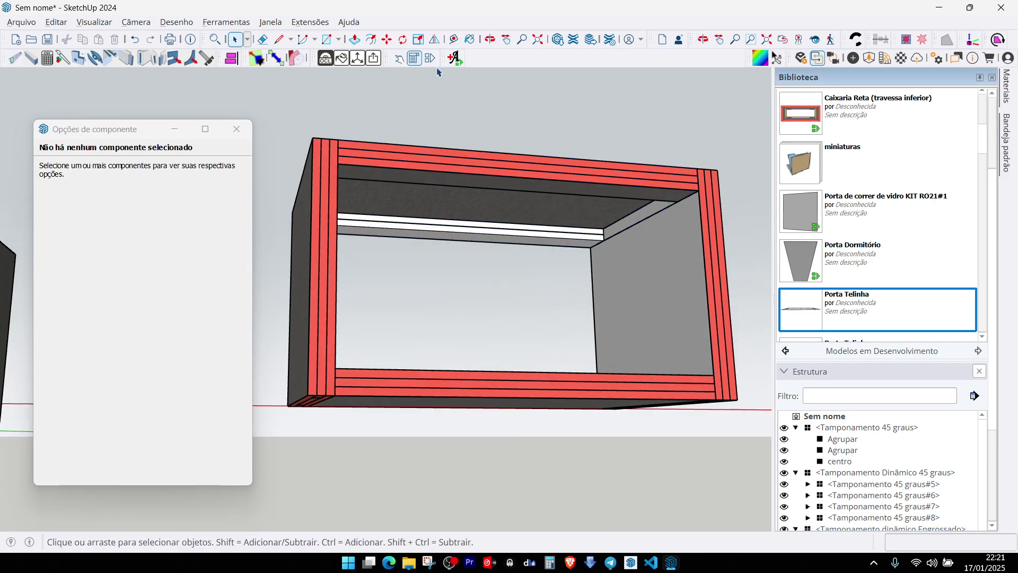
Step: Select the separate framed thickened panel, set its "Tampo Maciço (acima de 45mm)" to "2 Lados" and apply it
scroll(537, 310, "down", 5)
middle_click_drag(537, 317, 594, 401)
scroll(541, 357, "down", 3)
left_click(634, 334)
middle_click_drag(634, 334, 532, 352)
scroll(515, 350, "up", 3)
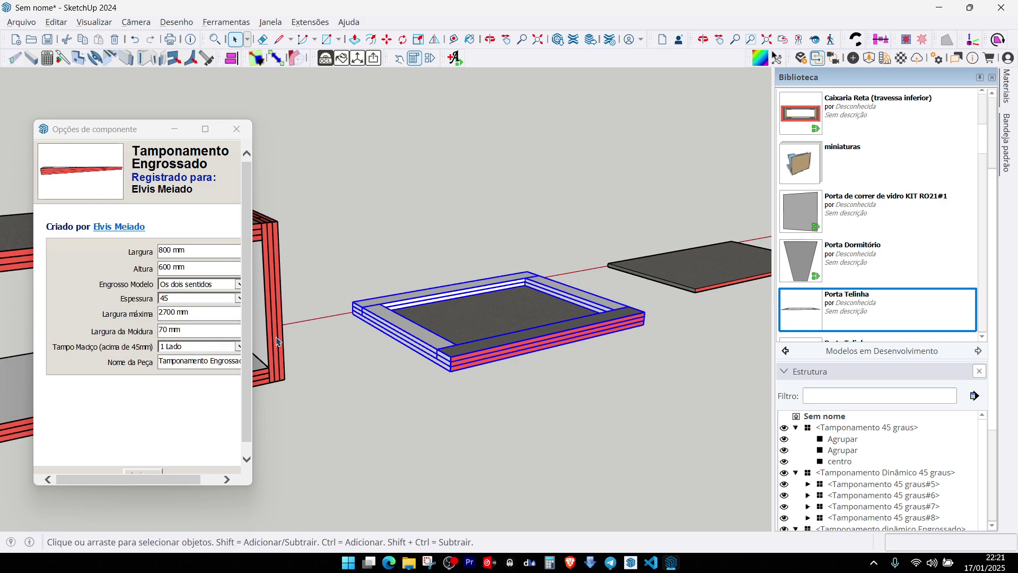
left_click(175, 299)
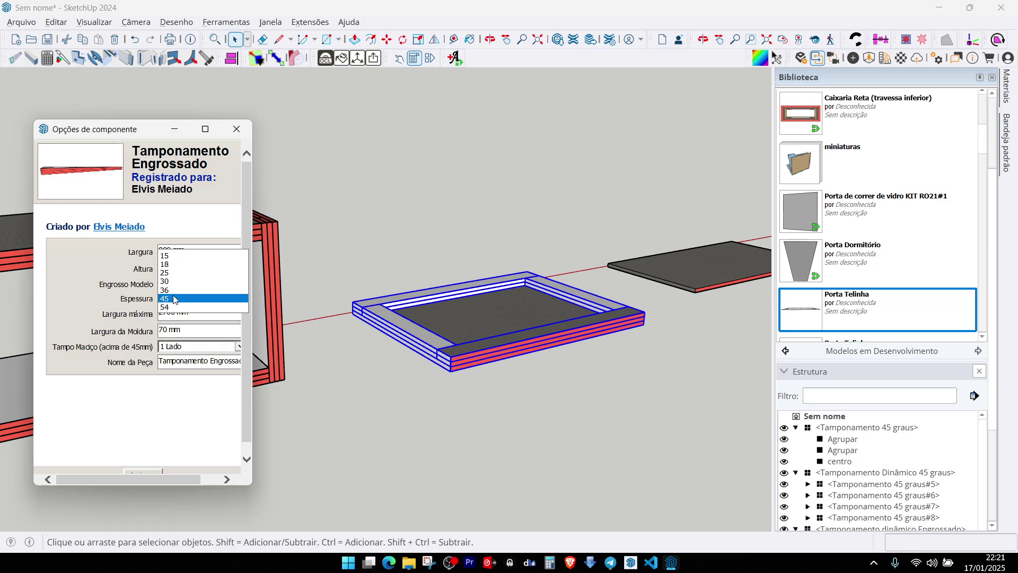
left_click(189, 348)
left_click(179, 355)
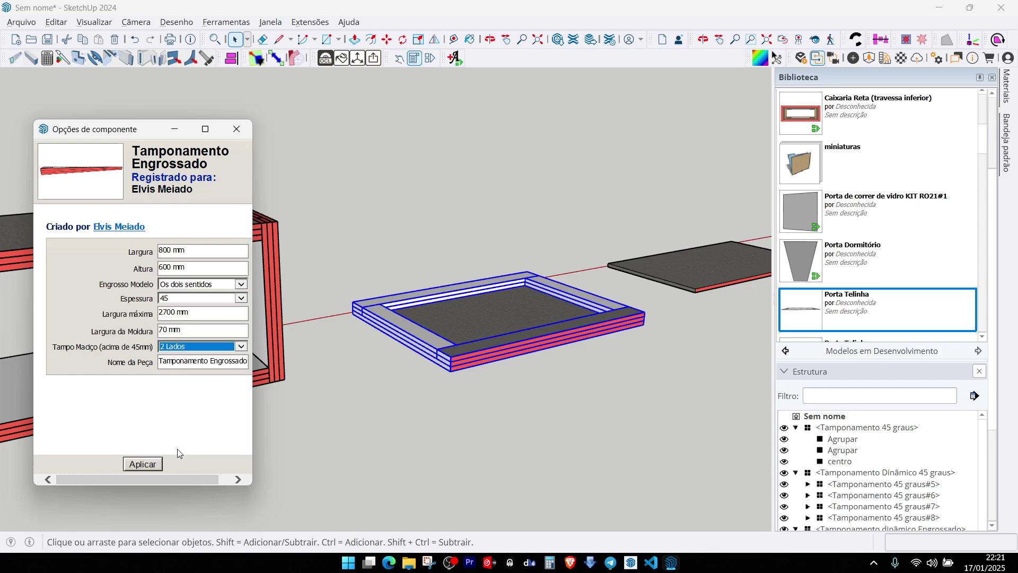
left_click(153, 471)
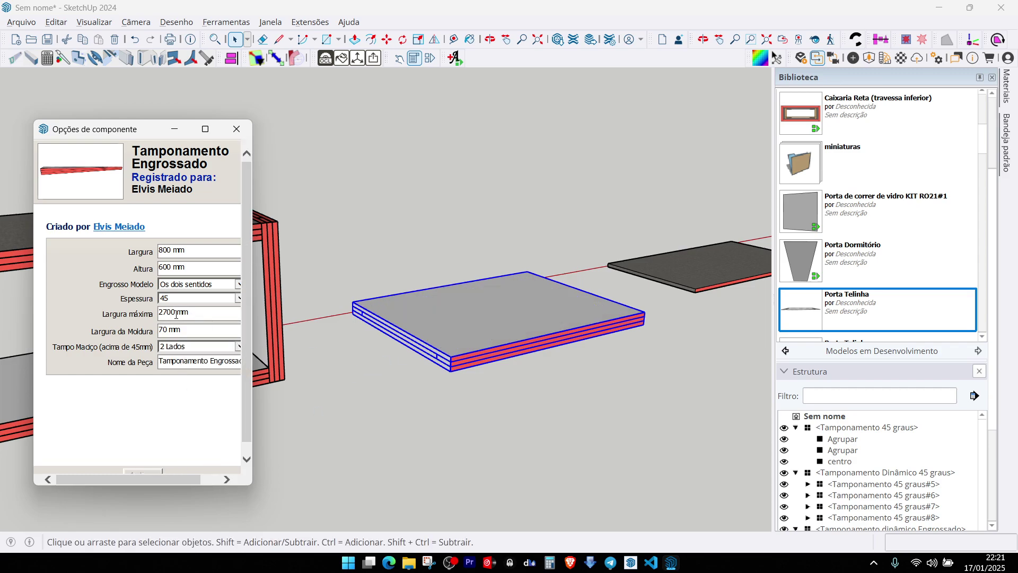
Step: Set the thickened panel's "Tampo Maciço (acima de 45mm)" back to "1 Lado" and apply it
left_click(178, 346)
left_click(179, 354)
left_click(143, 465)
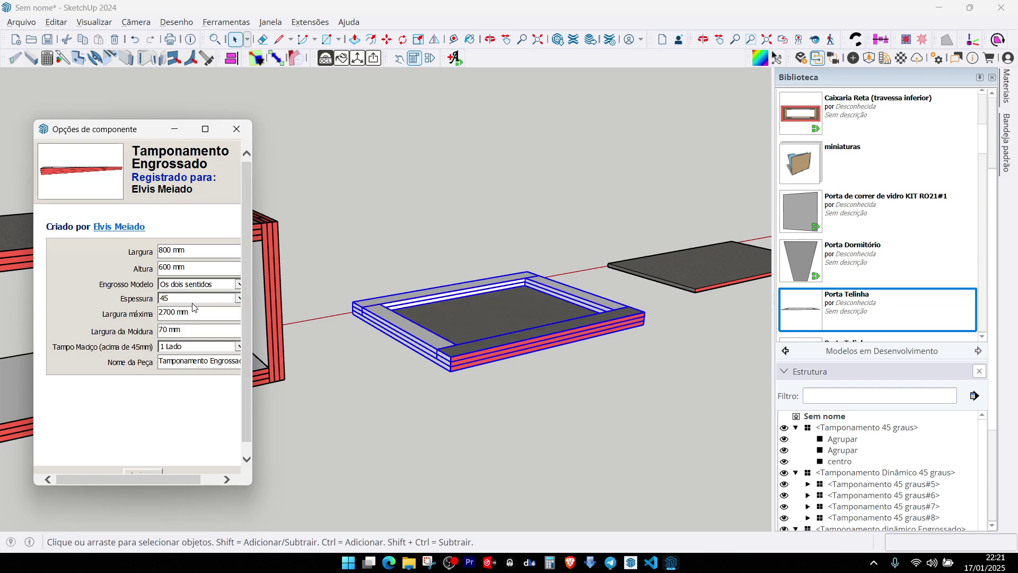
Step: Set the thickened panel's "Largura da Moldura" to 40 mm, apply it, and check the narrower frame
triple_click(159, 334)
type("40")
key("Return")
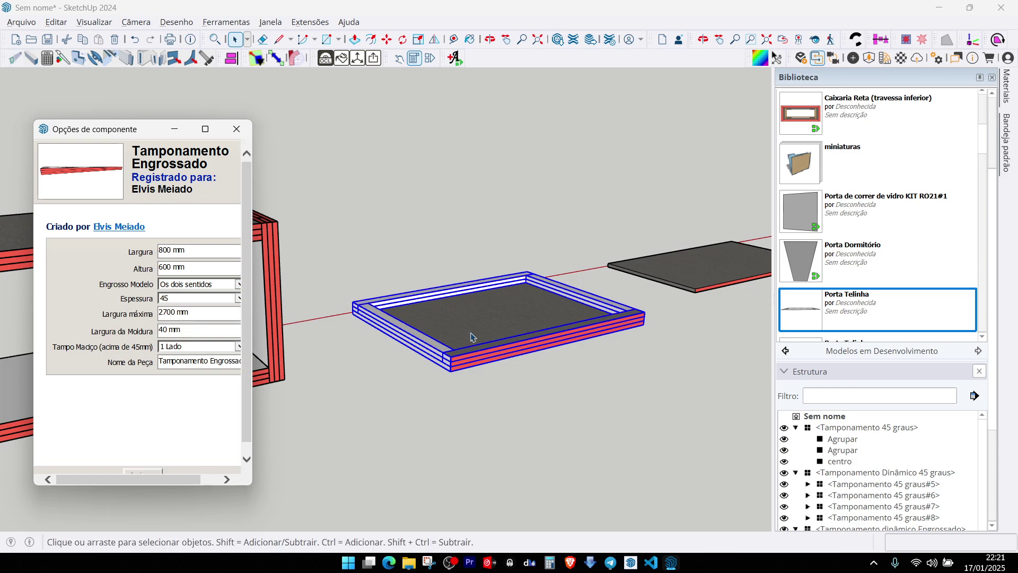
mouse_move(468, 336)
middle_mouse_down()
mouse_move(369, 417)
mouse_move(452, 333)
middle_mouse_up()
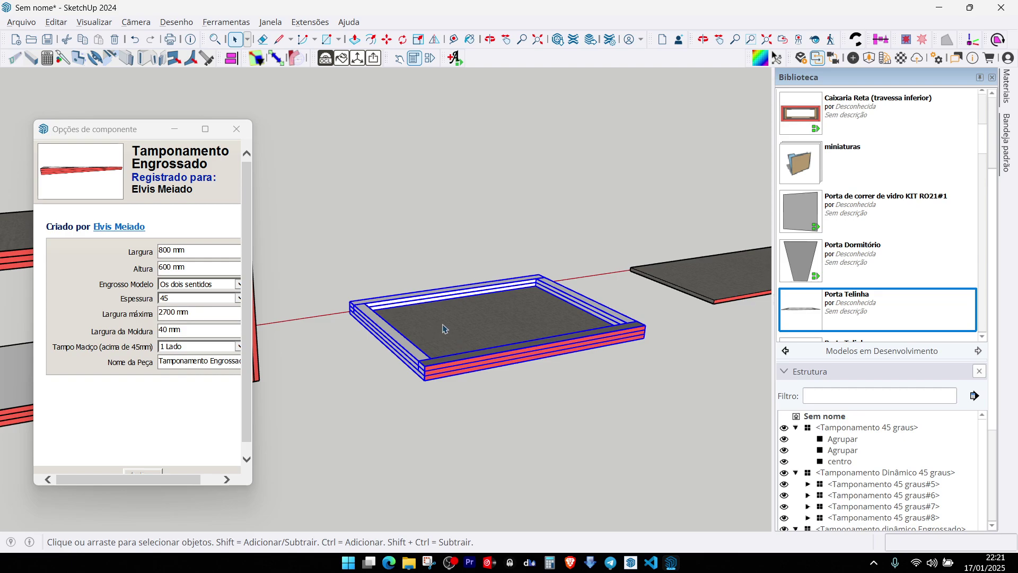
Step: Set the thickened panel's "Espessura" to 30 and apply the change
left_click(170, 307)
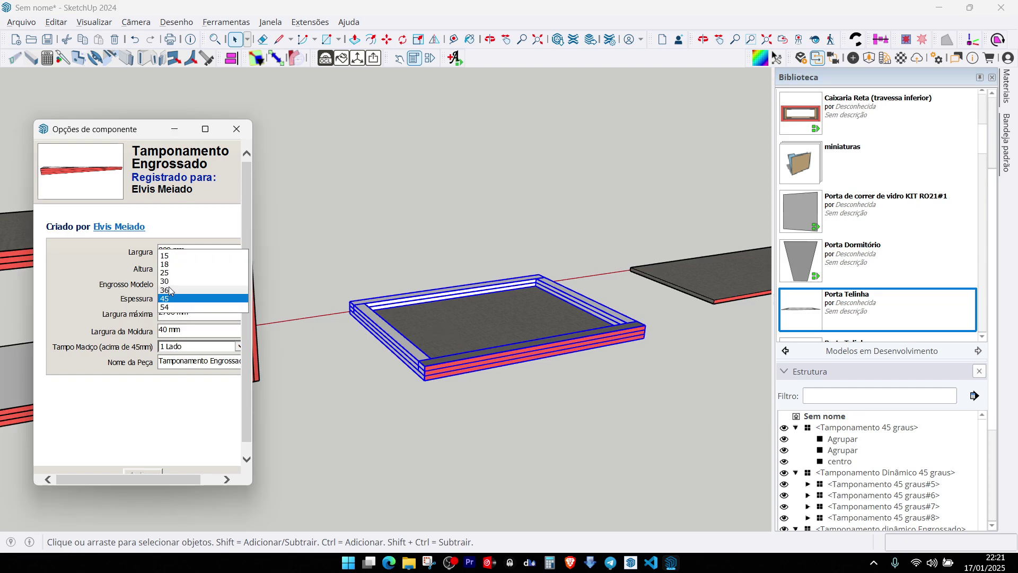
left_click(167, 317)
left_click(142, 464)
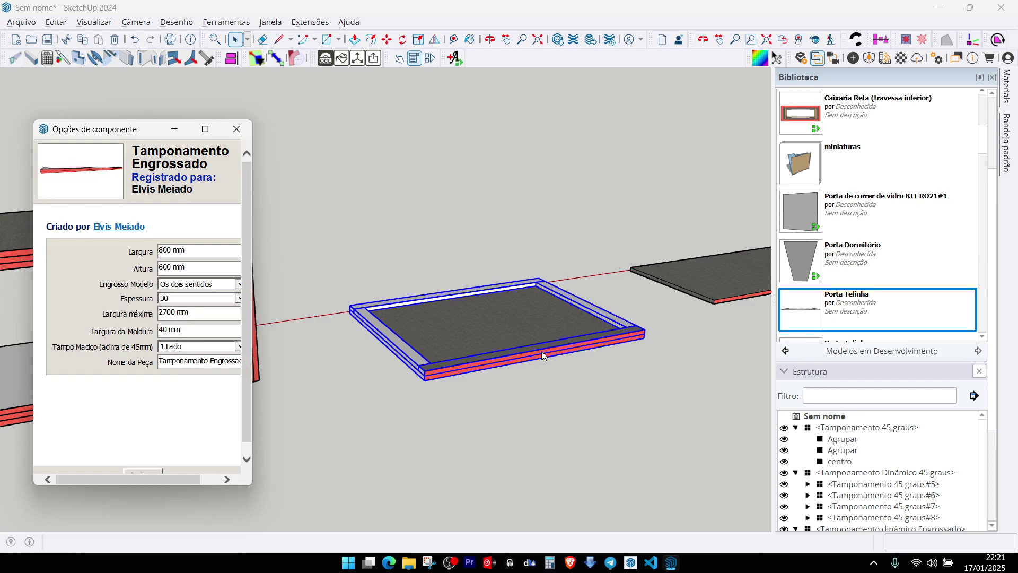
Step: Examine the component options of the plain horizontal "Tamponamento" panel and the upright "Lateral Tamponamento" panel
middle_click_drag(464, 387, 469, 284)
left_click(476, 269)
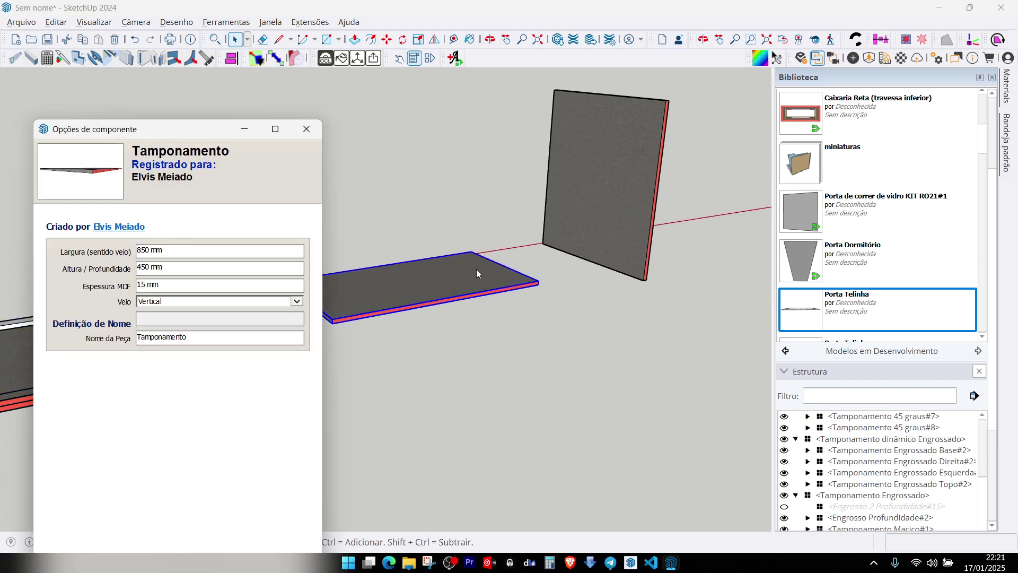
key("space")
left_click(624, 178)
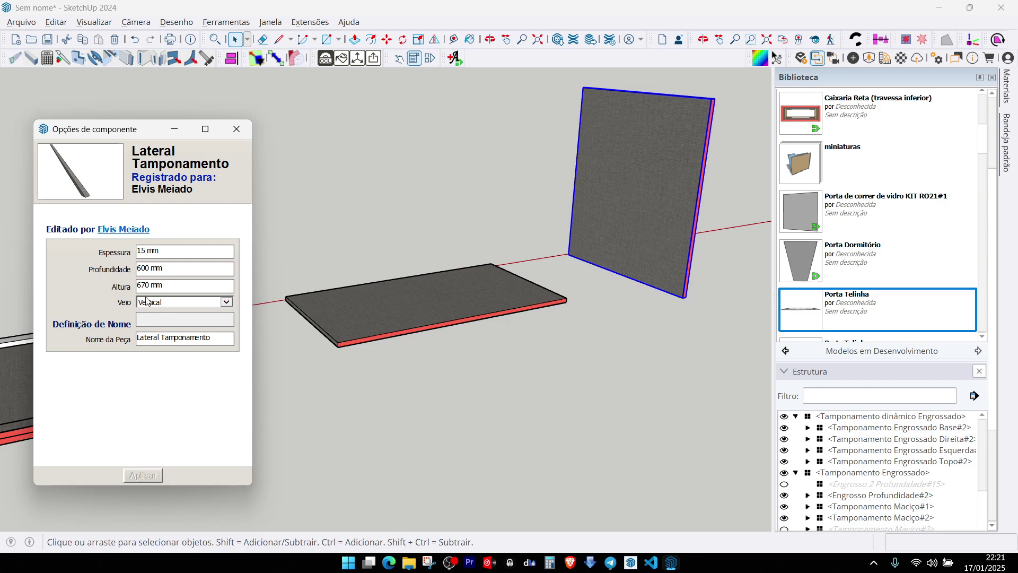
scroll(512, 344, "down", 3)
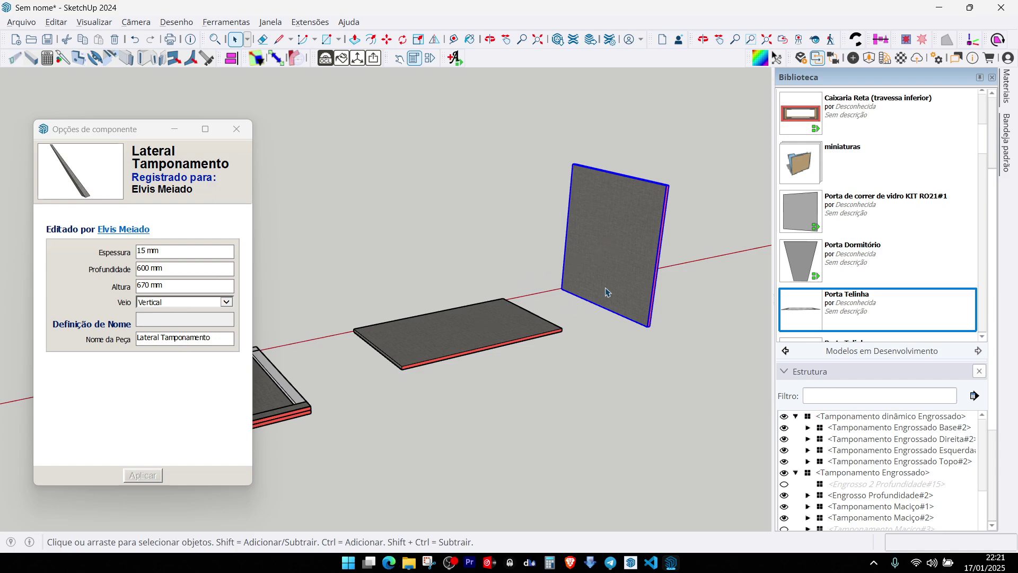
left_click(452, 329)
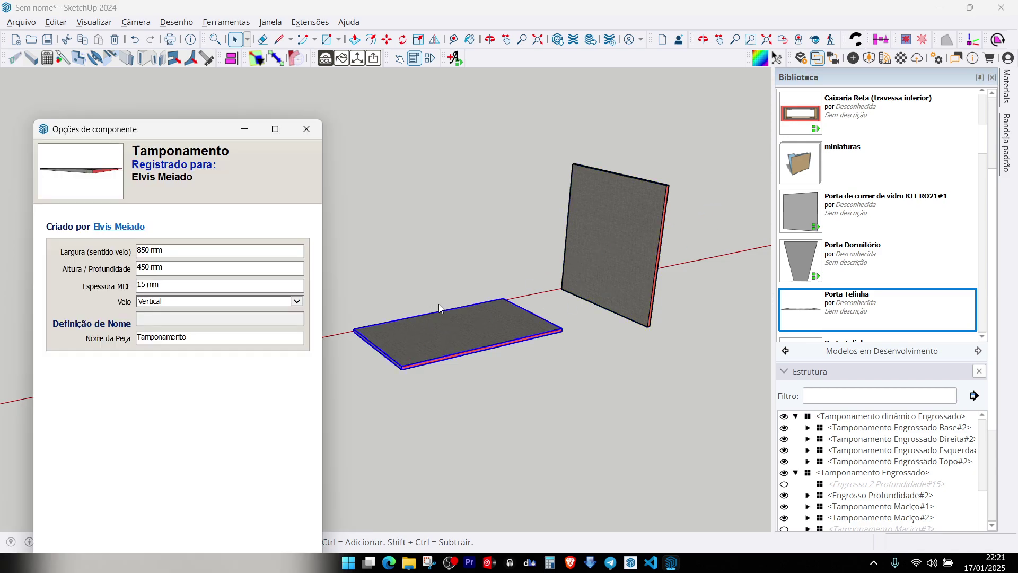
Step: Close the component options and bring the whole row of panel and box components into view
middle_click_drag(415, 341, 684, 278)
scroll(684, 278, "down", 5)
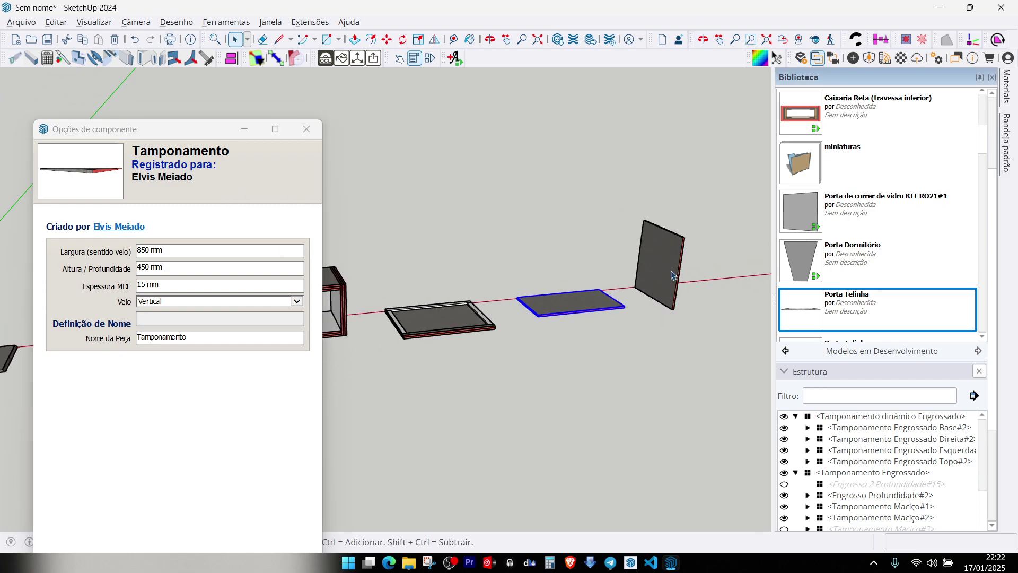
scroll(602, 243, "down", 5)
scroll(516, 278, "up", 3)
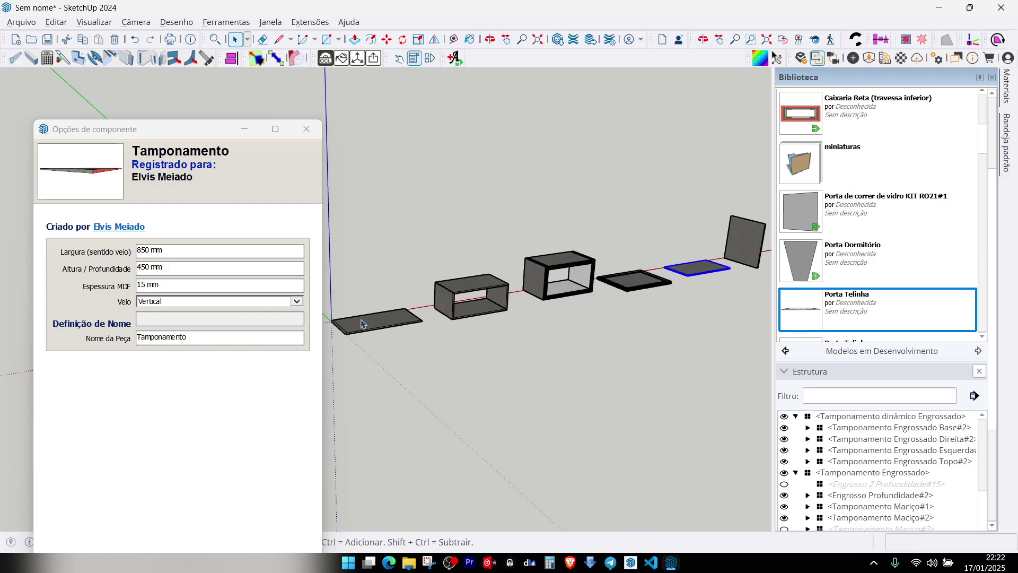
mouse_move(463, 288)
middle_mouse_down()
mouse_move(426, 283)
mouse_move(455, 272)
middle_mouse_up()
left_click(305, 132)
scroll(547, 249, "up", 2)
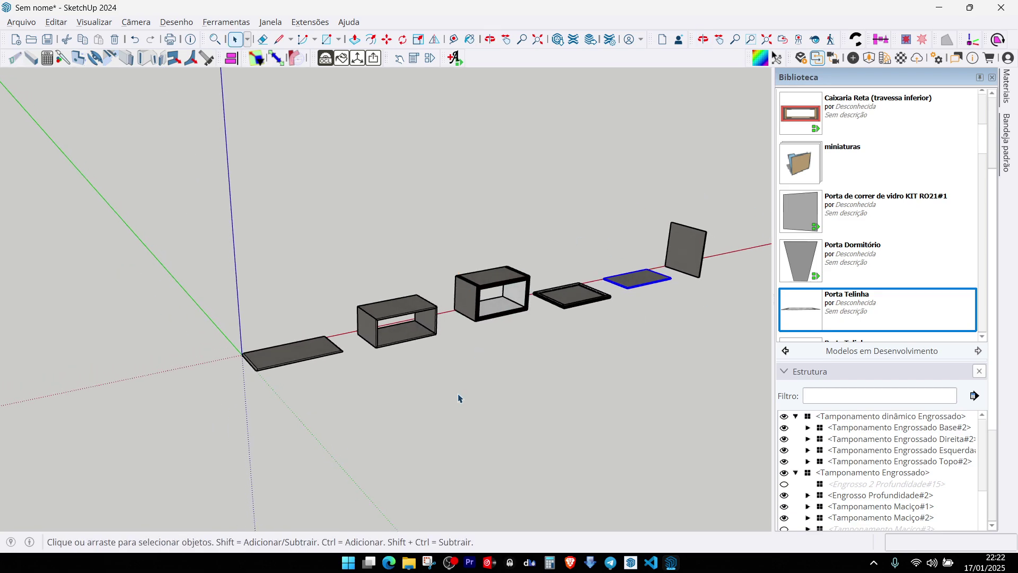